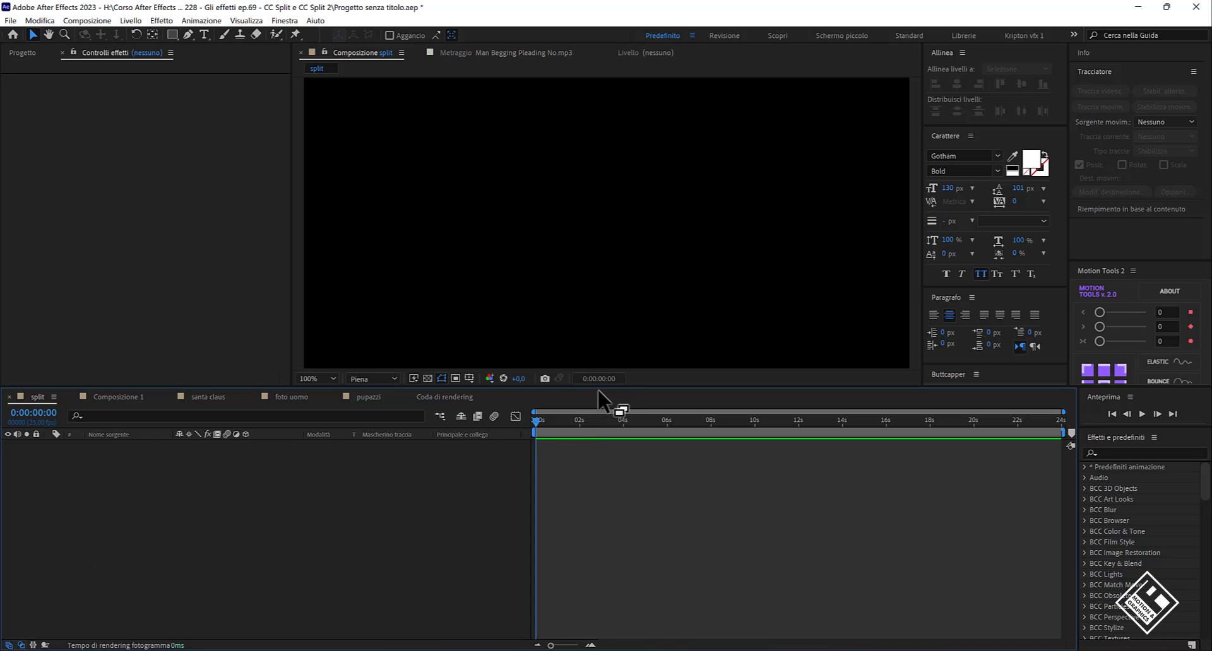
Create a full-size white solid layer in the split composition
{"action": "left_click_drag", "start_coordinate": [597, 389], "coordinate": [594, 449]}
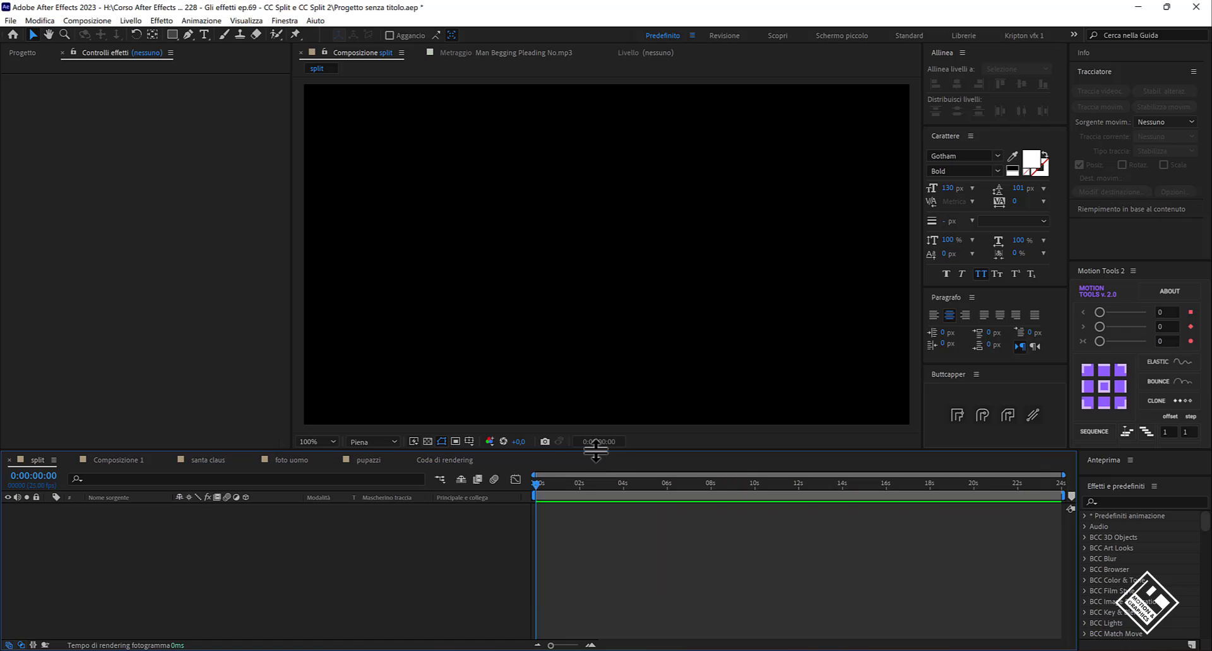
{"action": "right_click", "coordinate": [259, 540]}
{"action": "mouse_move", "coordinate": [413, 393]}
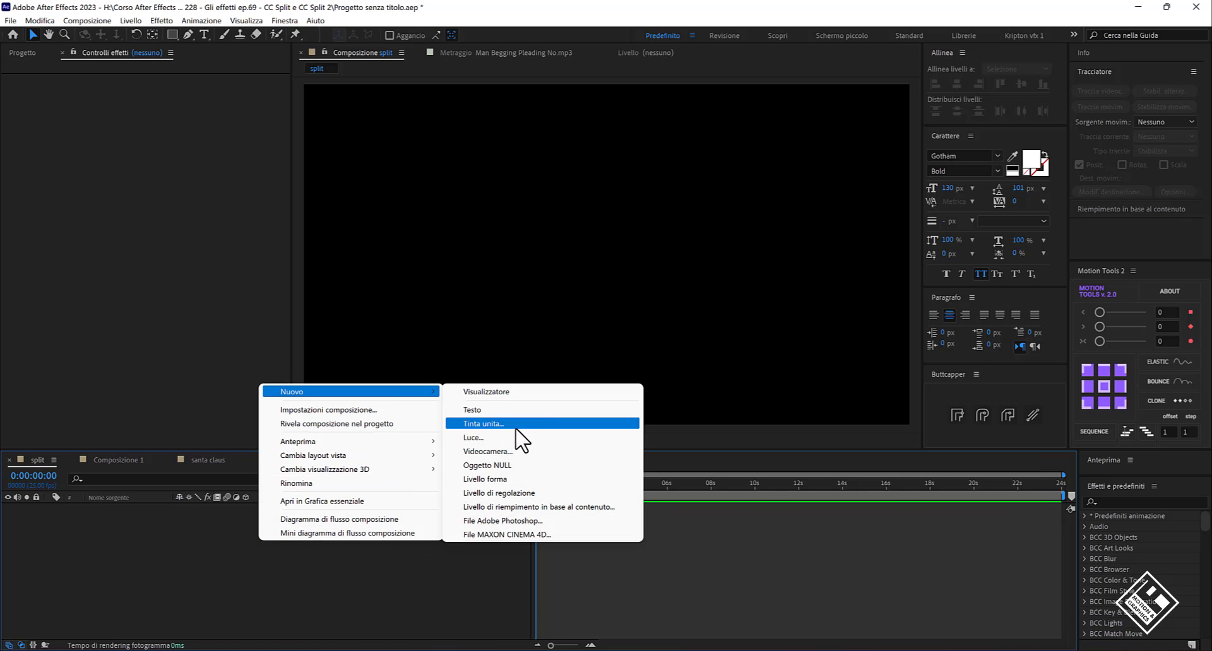
{"action": "left_click", "coordinate": [516, 424]}
{"action": "left_click", "coordinate": [751, 442]}
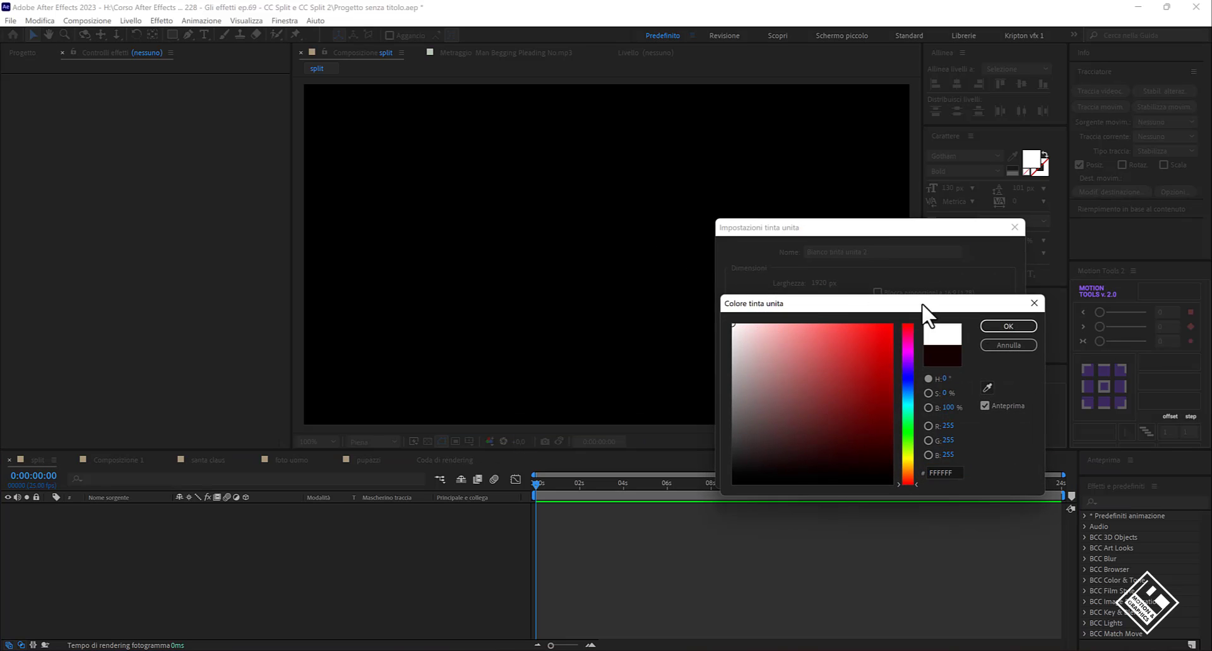
{"action": "left_click", "coordinate": [1004, 324]}
{"action": "left_click", "coordinate": [939, 468]}
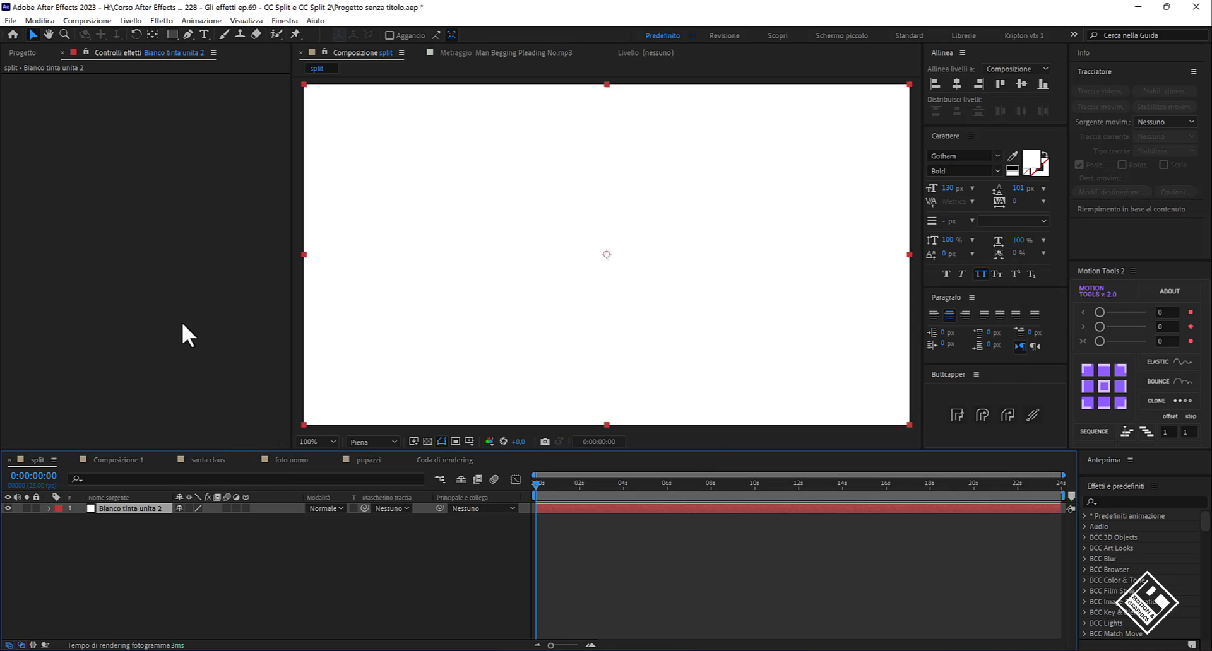
Apply the CC Split distortion effect to the white solid
{"action": "left_click", "coordinate": [162, 22]}
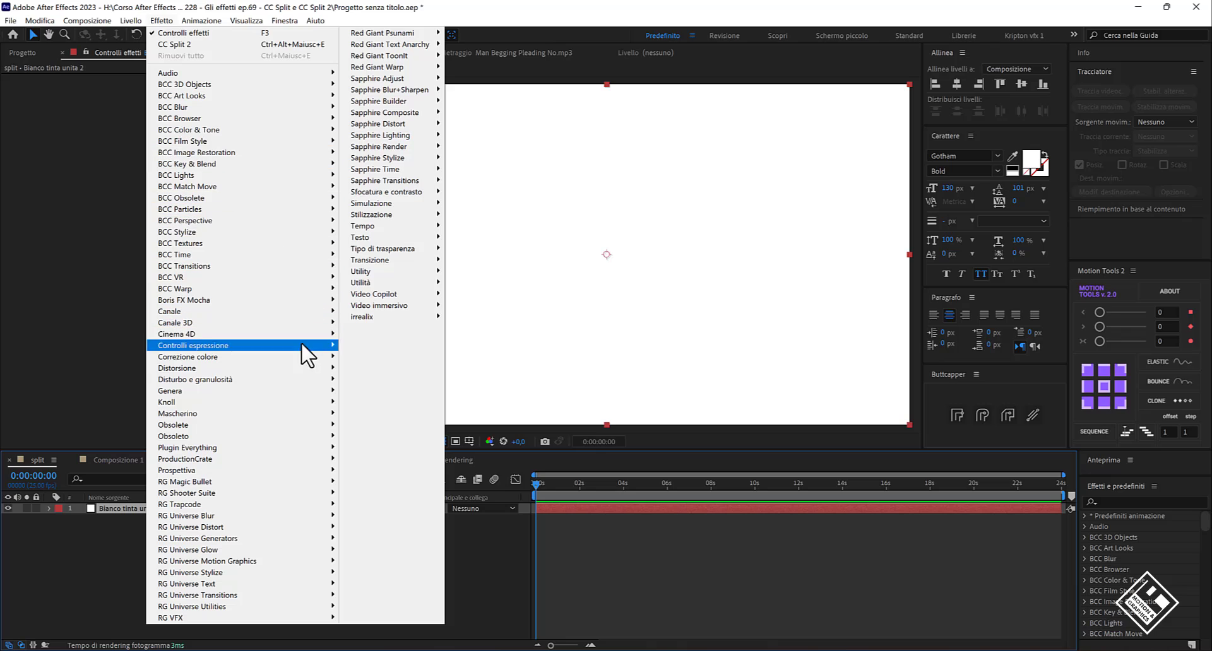
{"action": "mouse_move", "coordinate": [307, 376]}
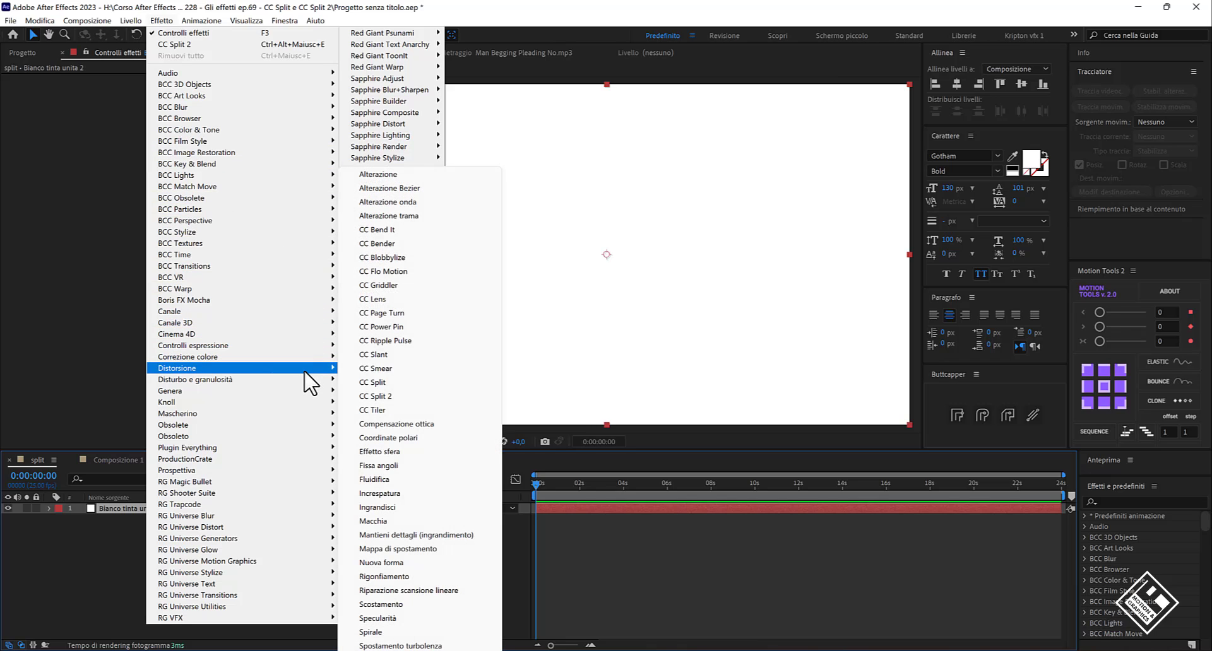
{"action": "left_click", "coordinate": [411, 382]}
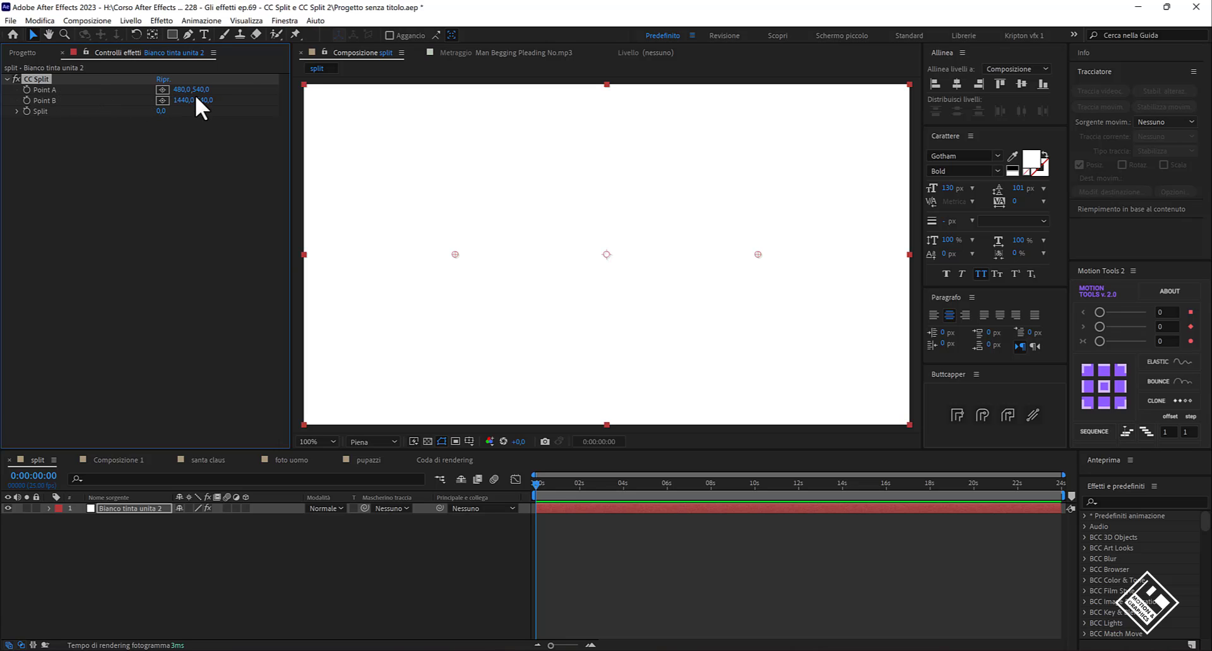
Try several positions for CC Split's Point A in the composition, and reset the point to its default
{"action": "mouse_move", "coordinate": [184, 101]}
{"action": "left_mouse_down"}
{"action": "mouse_move", "coordinate": [123, 89]}
{"action": "mouse_move", "coordinate": [250, 91]}
{"action": "mouse_move", "coordinate": [182, 95]}
{"action": "left_mouse_up"}
{"action": "left_click", "coordinate": [162, 92]}
{"action": "left_click", "coordinate": [417, 132]}
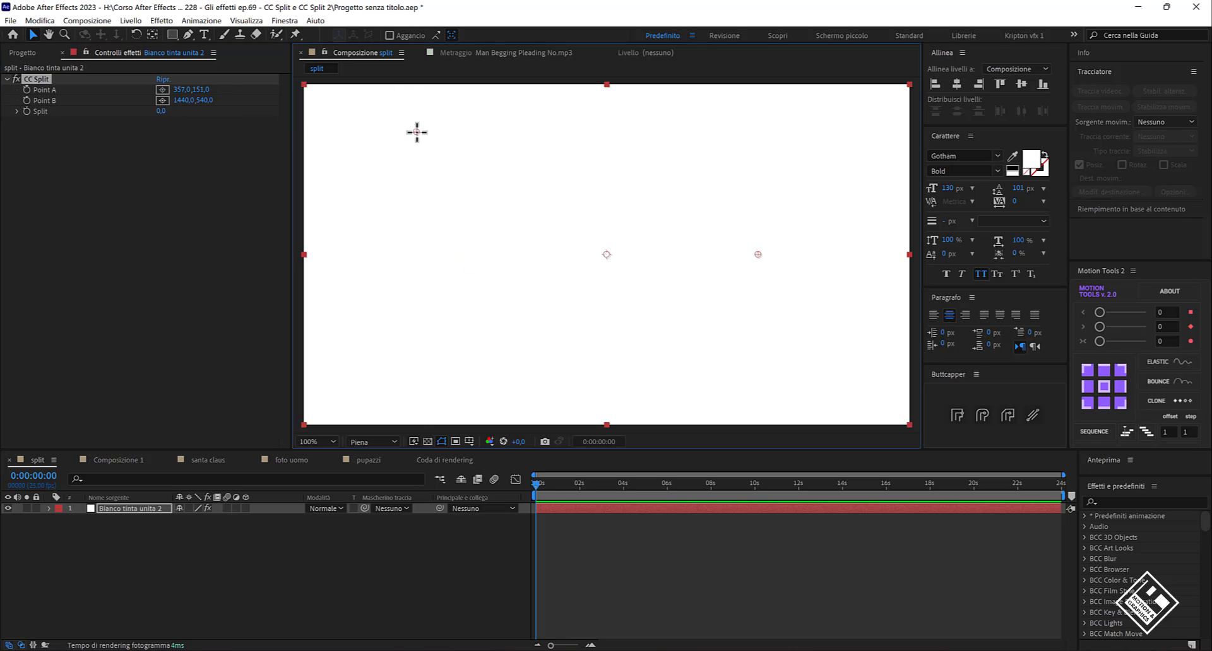
{"action": "left_click", "coordinate": [163, 89]}
{"action": "left_click", "coordinate": [549, 279]}
{"action": "mouse_move", "coordinate": [550, 279]}
{"action": "left_mouse_down"}
{"action": "mouse_move", "coordinate": [489, 241]}
{"action": "mouse_move", "coordinate": [481, 253]}
{"action": "left_mouse_up"}
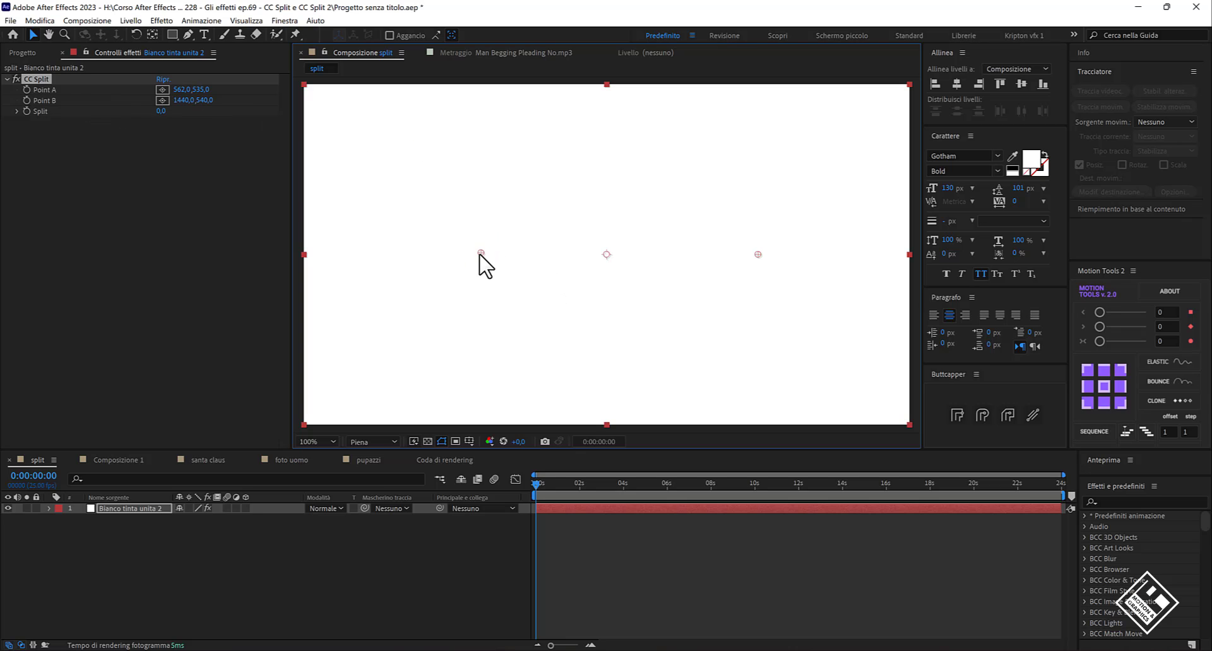
{"action": "right_click", "coordinate": [51, 87]}
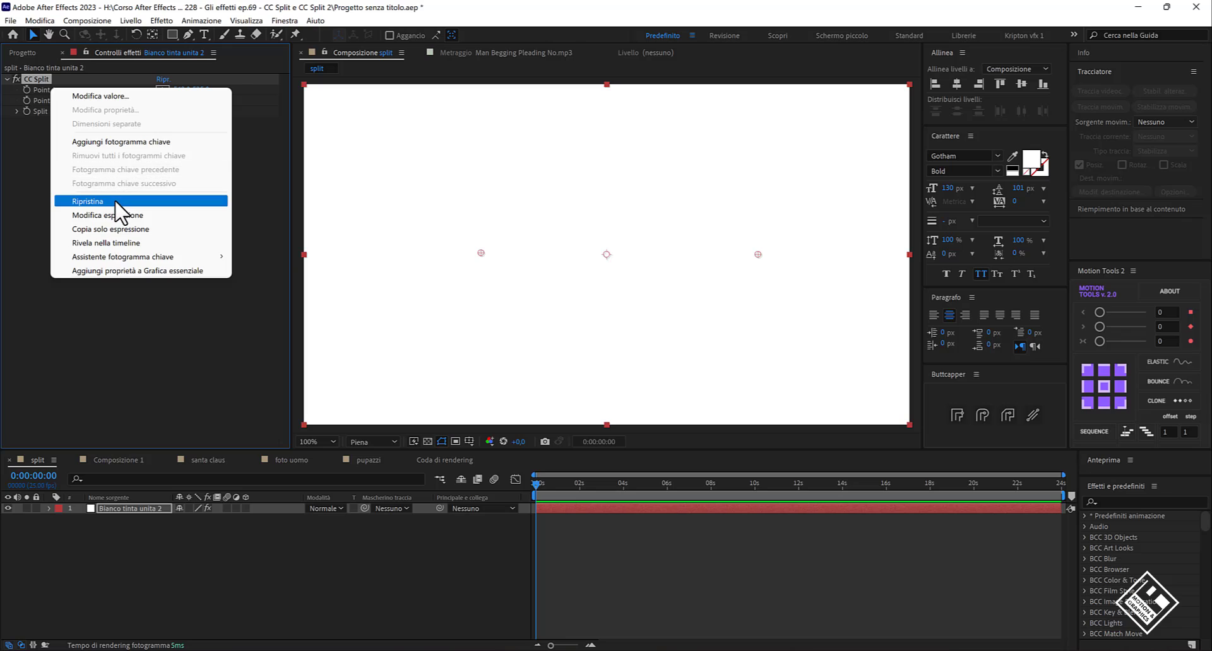
{"action": "left_click", "coordinate": [116, 198]}
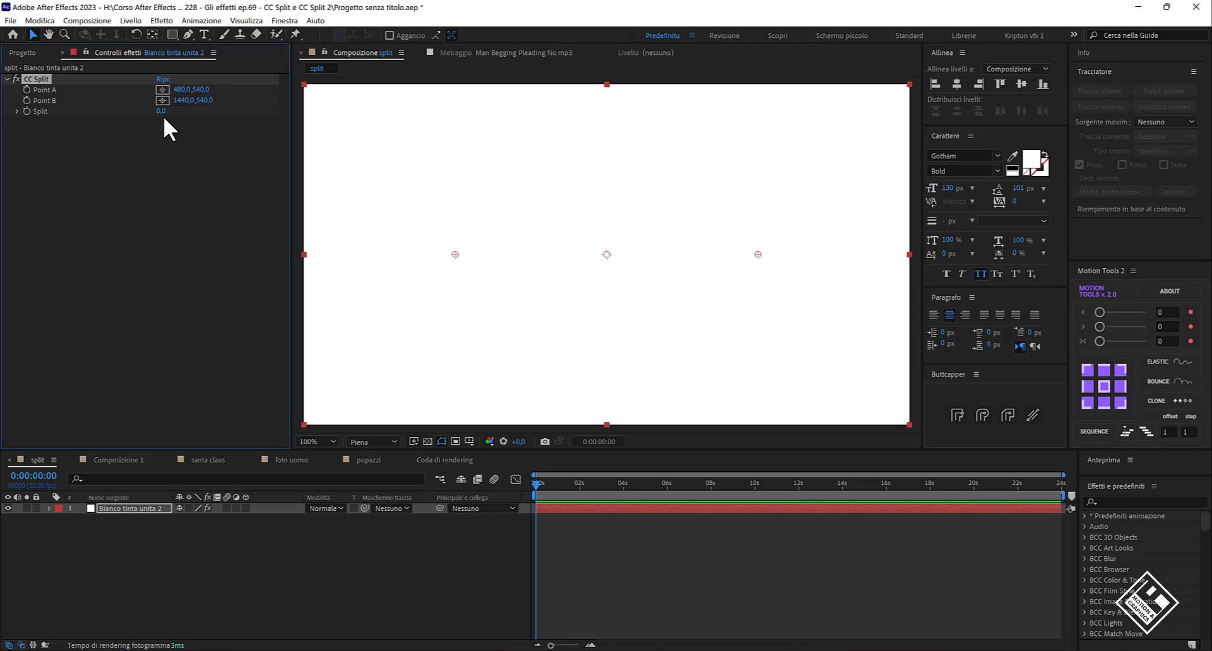
Try the CC Split opening at 250, and bring the Split value down to 46
{"action": "left_click_drag", "start_coordinate": [161, 112], "coordinate": [199, 118]}
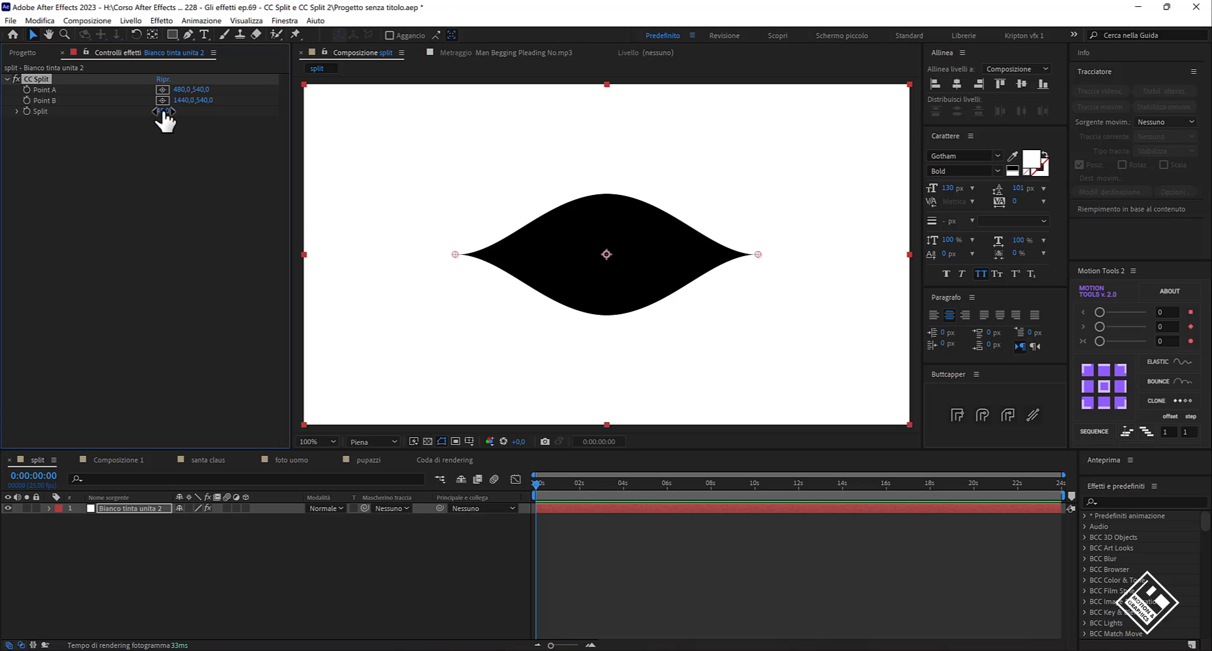
{"action": "left_click_drag", "start_coordinate": [166, 120], "coordinate": [478, 134]}
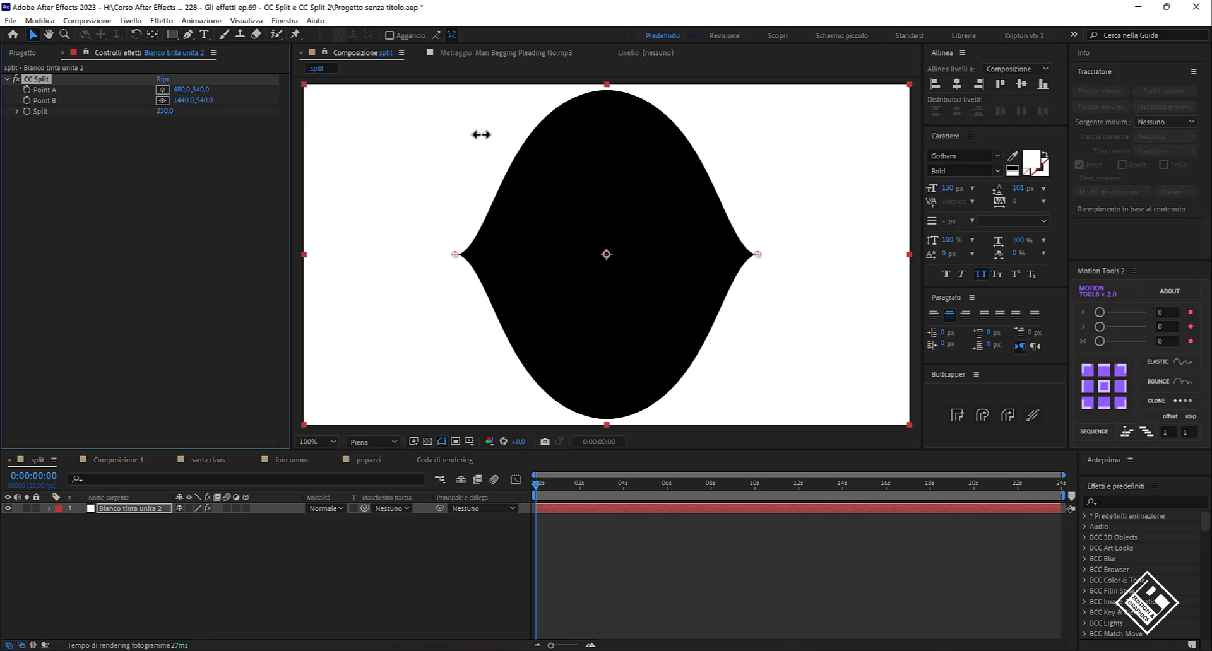
{"action": "left_click_drag", "start_coordinate": [481, 134], "coordinate": [390, 146]}
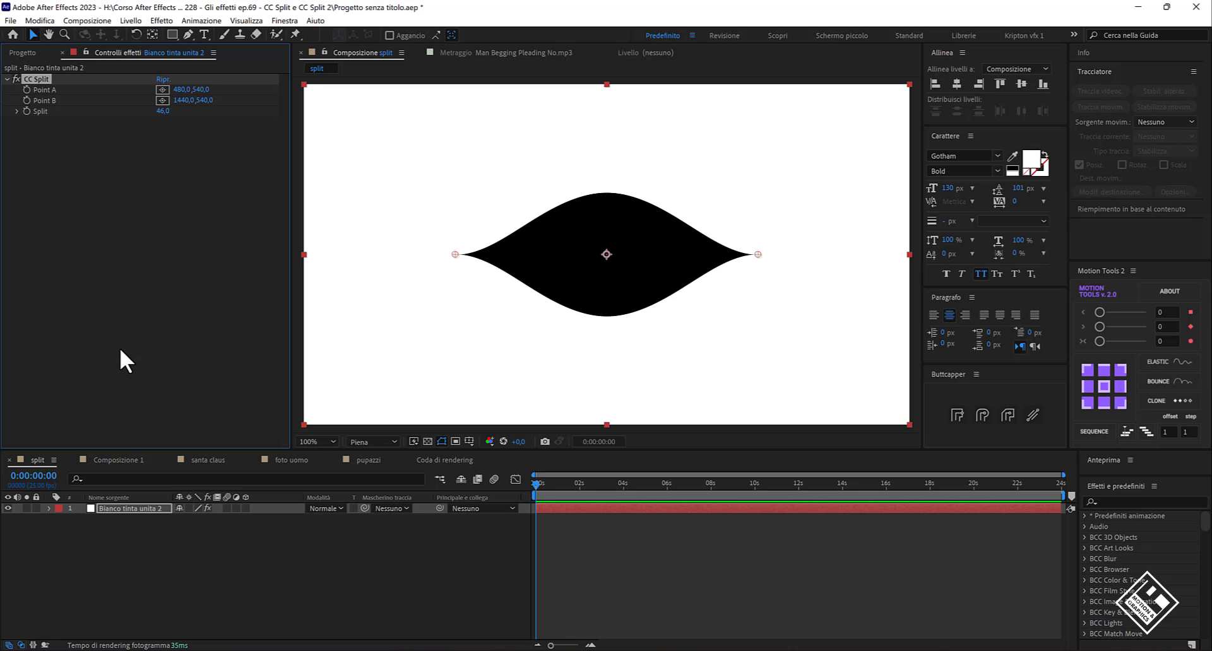
Disable CC Split on the white solid and add the CC Split 2 distortion effect
{"action": "left_click", "coordinate": [14, 78]}
{"action": "left_click", "coordinate": [112, 506]}
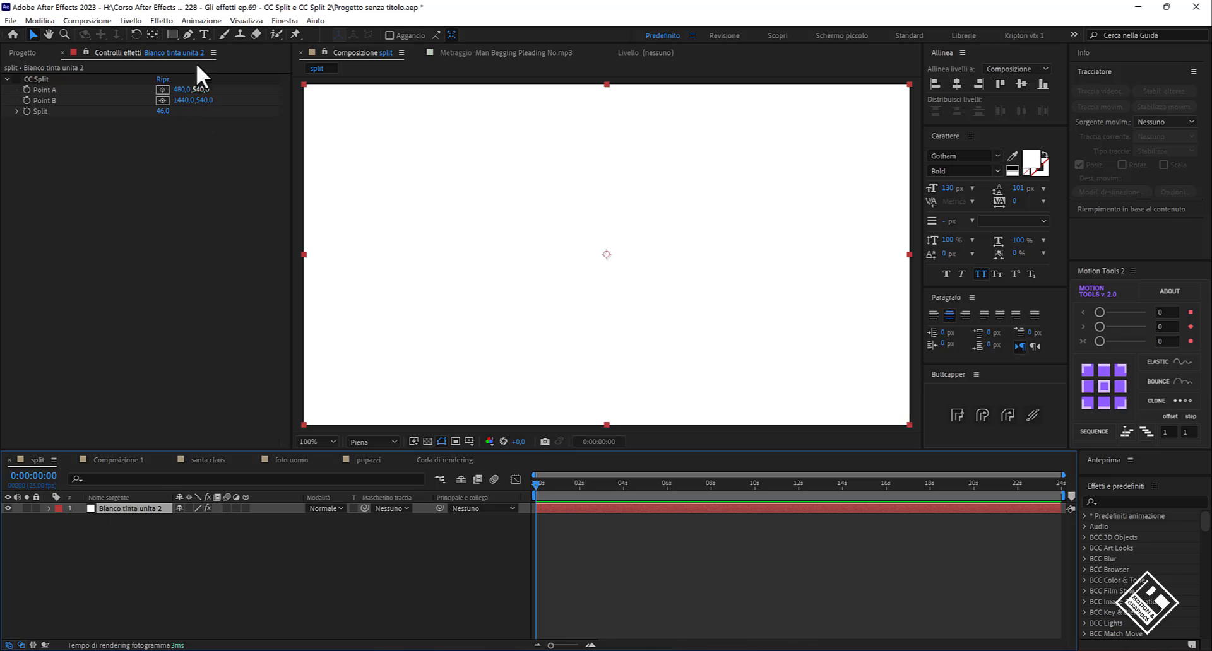
{"action": "left_click", "coordinate": [160, 19]}
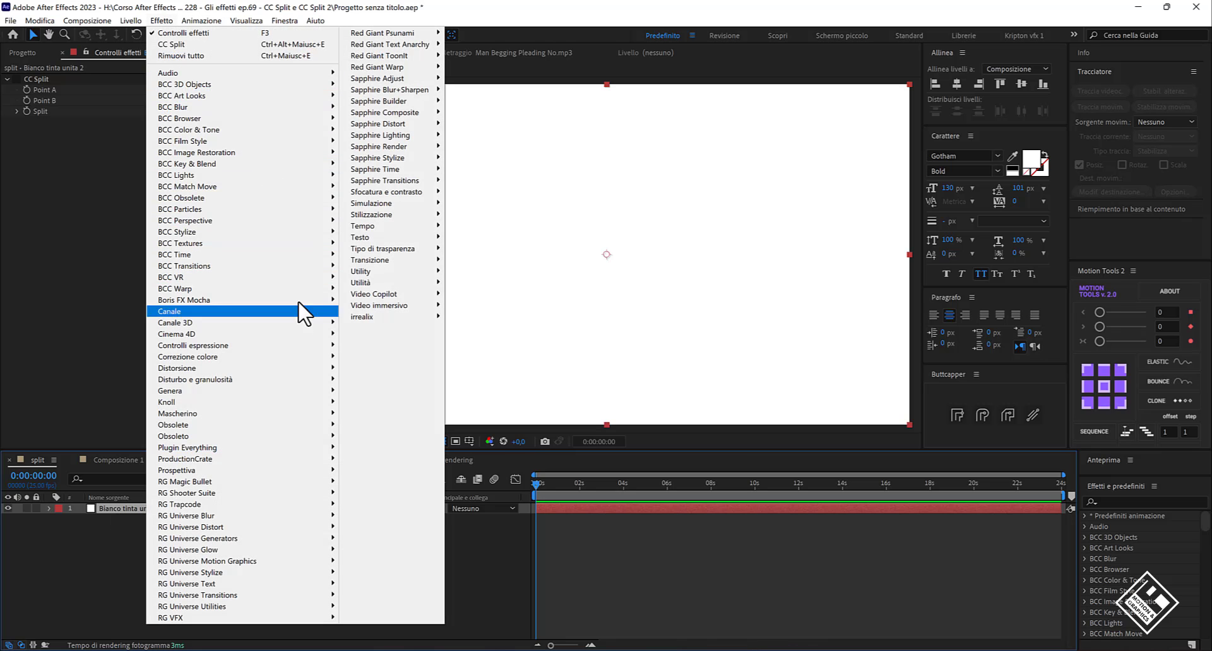
{"action": "mouse_move", "coordinate": [289, 374]}
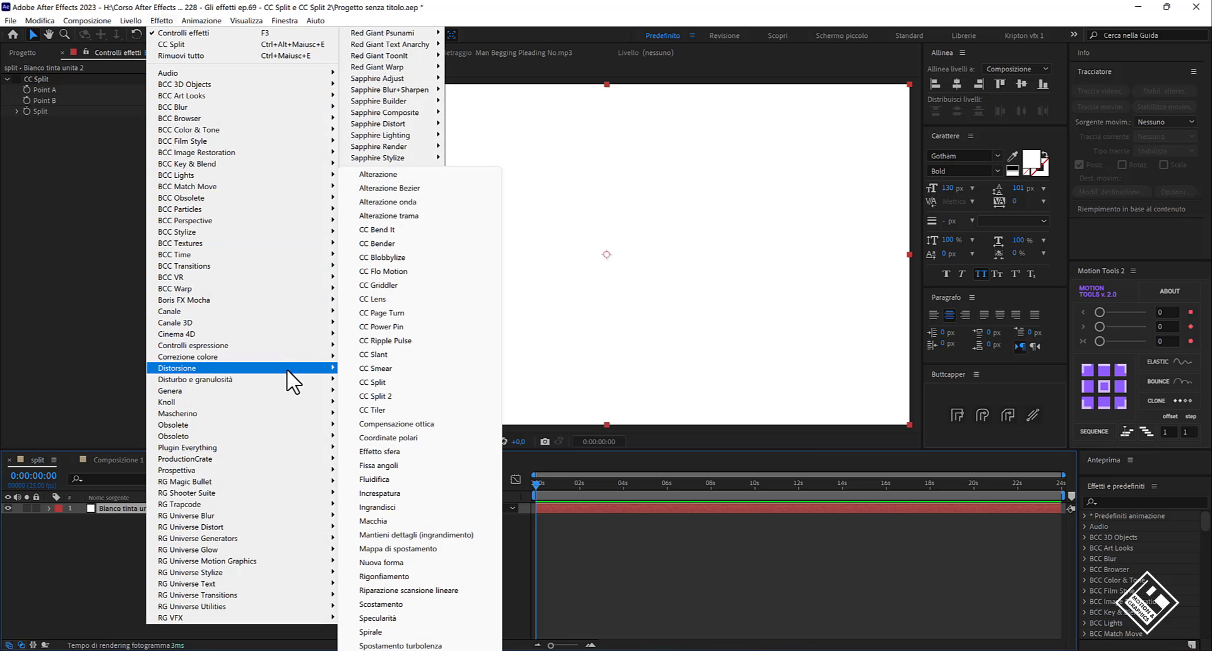
{"action": "left_click", "coordinate": [372, 396]}
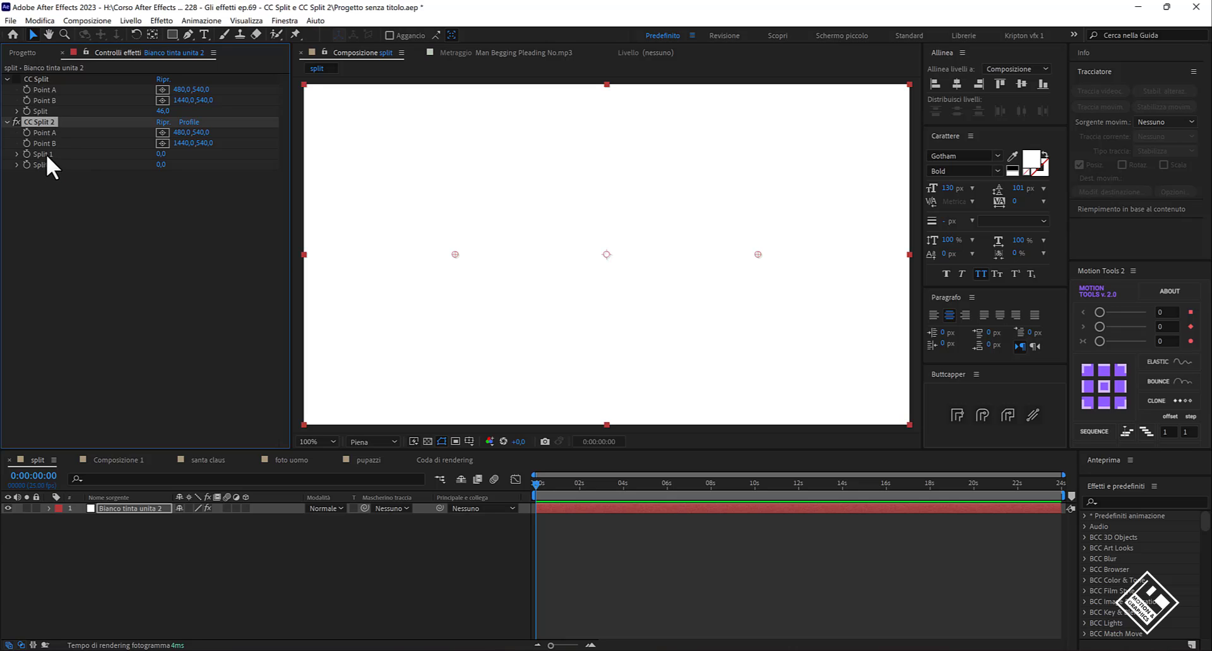
Test the two CC Split 2 openings independently, ending with Split 1 at 34 and Split 2 at 35
{"action": "left_click_drag", "start_coordinate": [162, 155], "coordinate": [325, 174]}
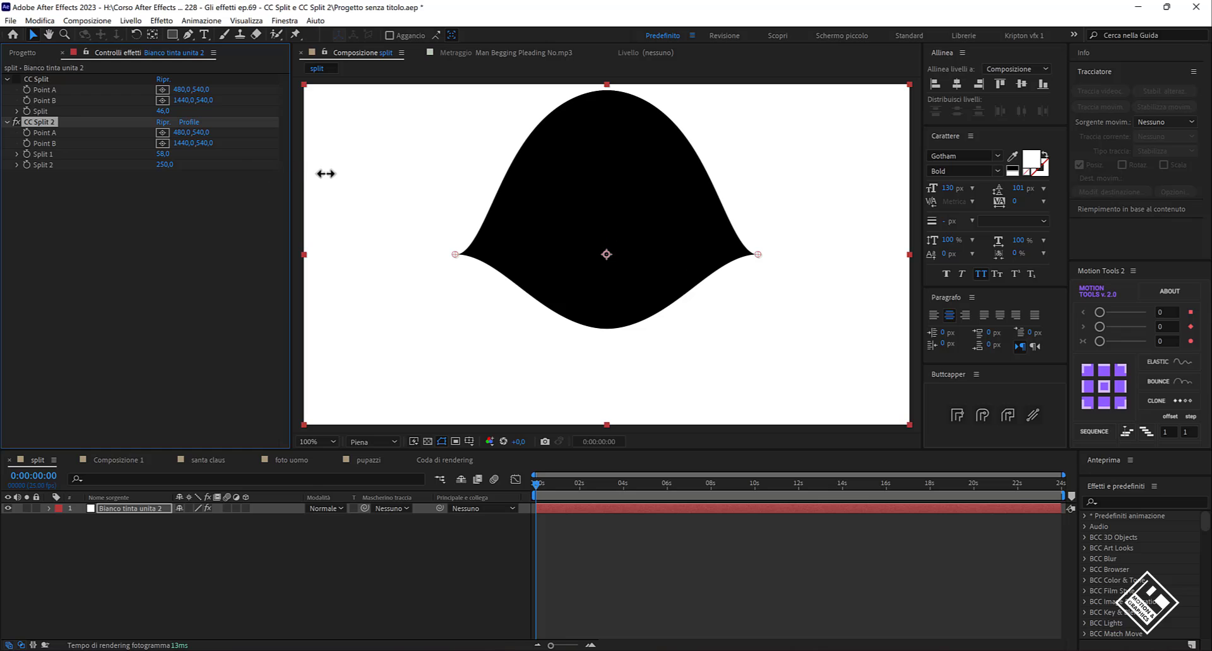
{"action": "left_click_drag", "start_coordinate": [163, 154], "coordinate": [5, 171]}
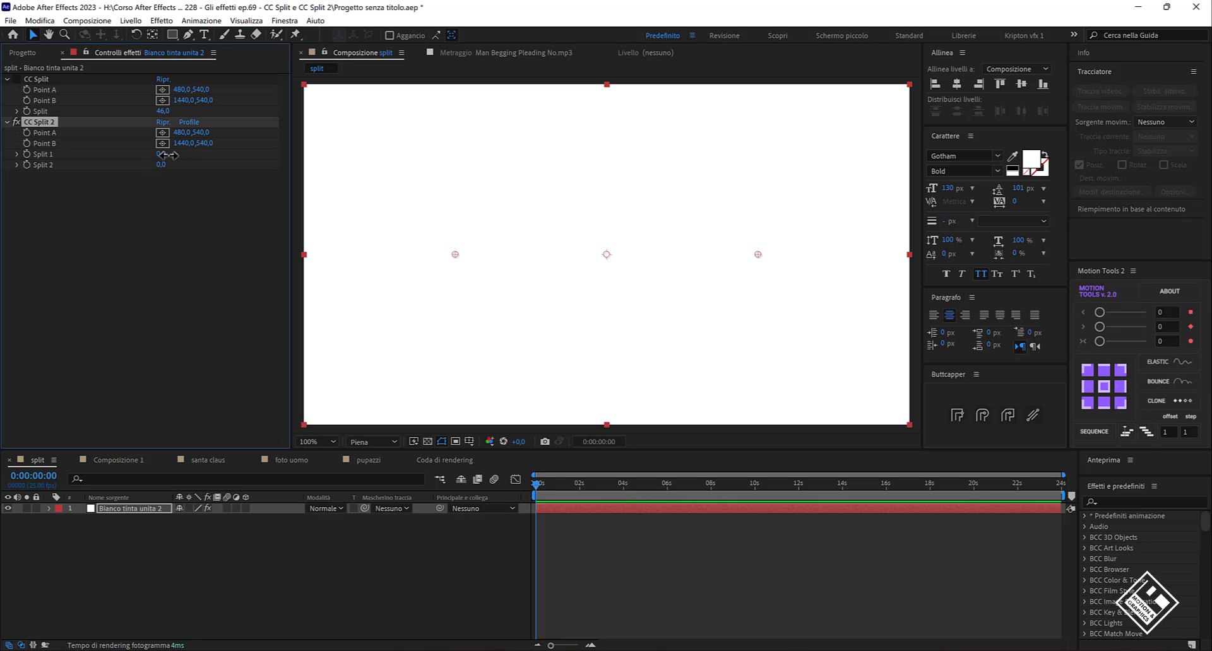
{"action": "mouse_move", "coordinate": [165, 155]}
{"action": "left_mouse_down"}
{"action": "mouse_move", "coordinate": [187, 156]}
{"action": "mouse_move", "coordinate": [171, 164]}
{"action": "left_mouse_up"}
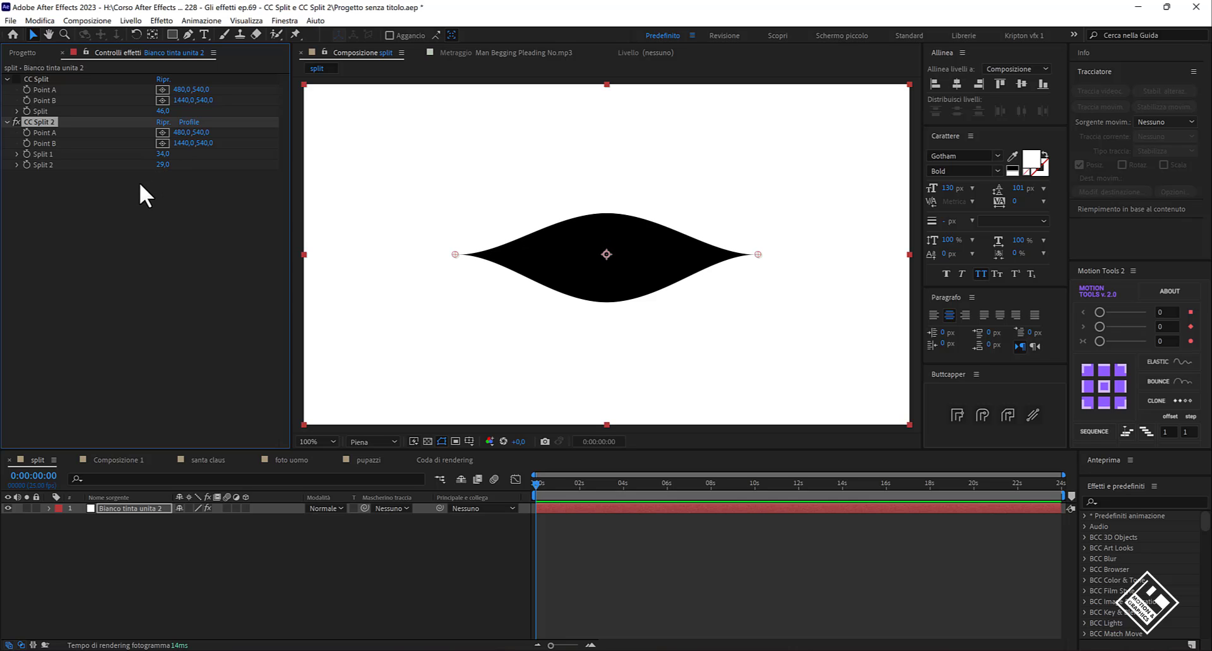
{"action": "left_click_drag", "start_coordinate": [162, 167], "coordinate": [168, 165]}
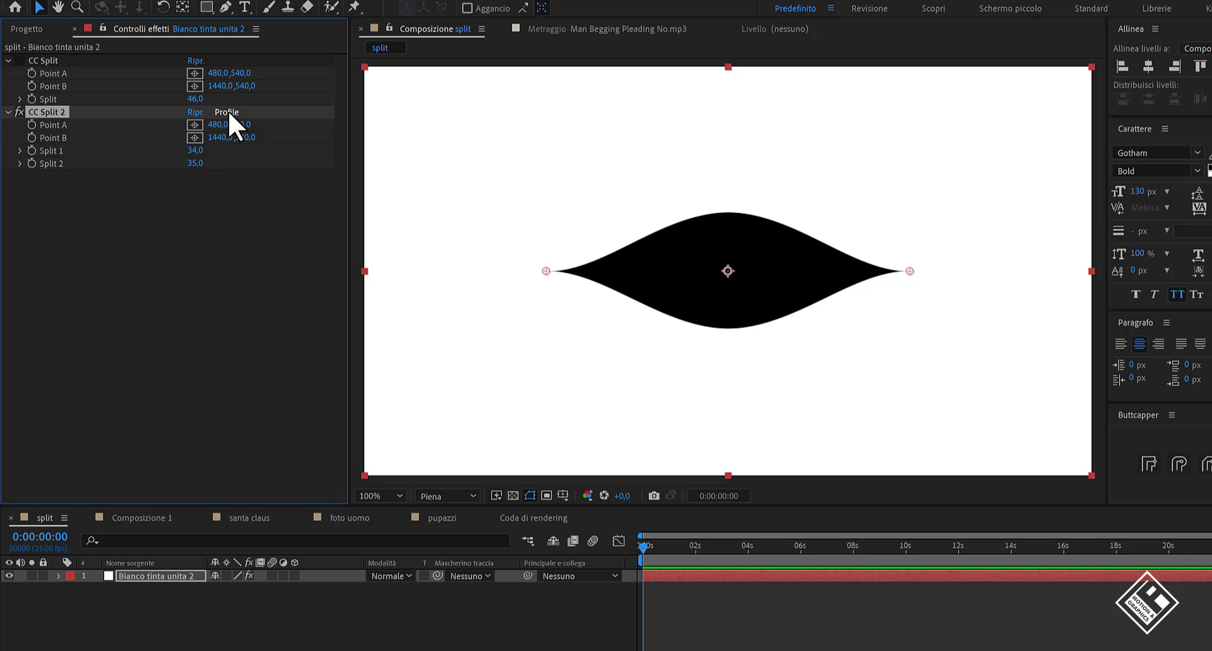
Apply the Sharp preset to the CC Split 2 profile, and set Split 1 to 76 and Split 2 to 69
{"action": "left_click", "coordinate": [229, 111]}
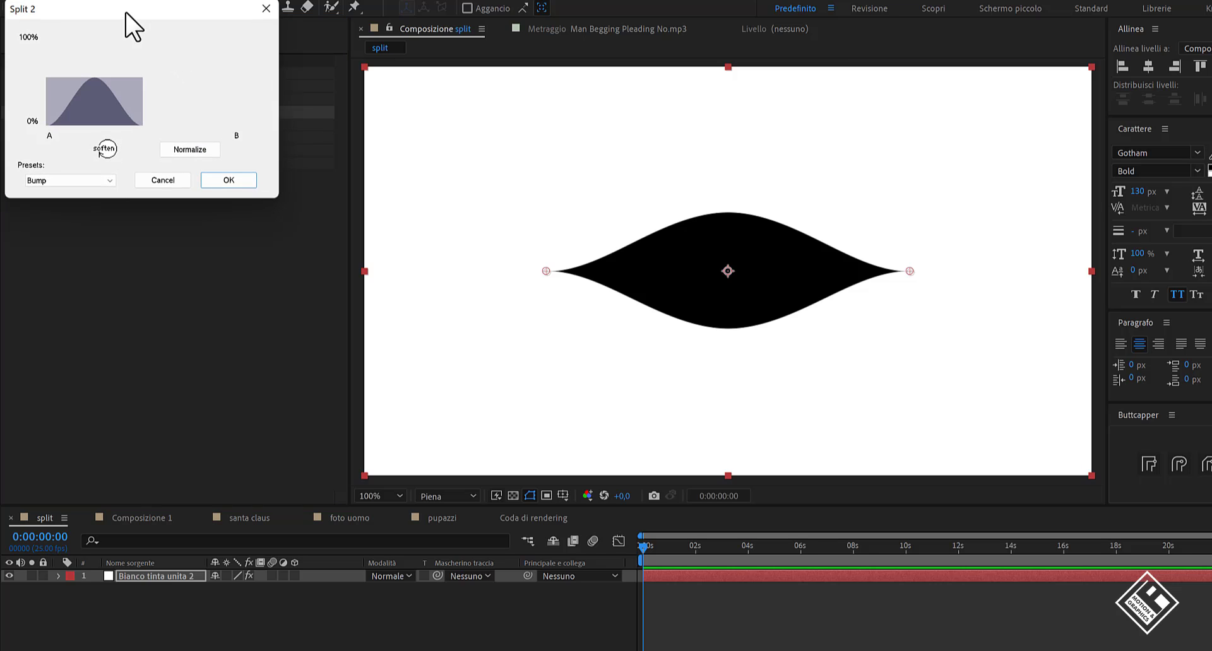
{"action": "left_click_drag", "start_coordinate": [127, 14], "coordinate": [340, 190]}
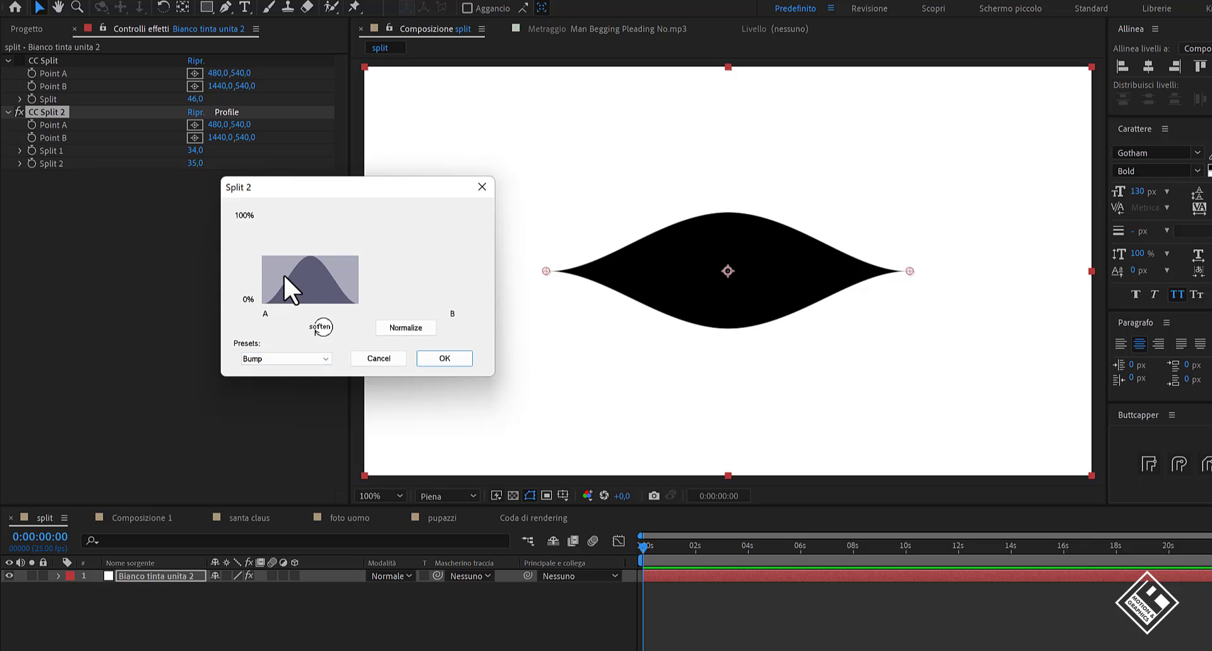
{"action": "left_click", "coordinate": [324, 358]}
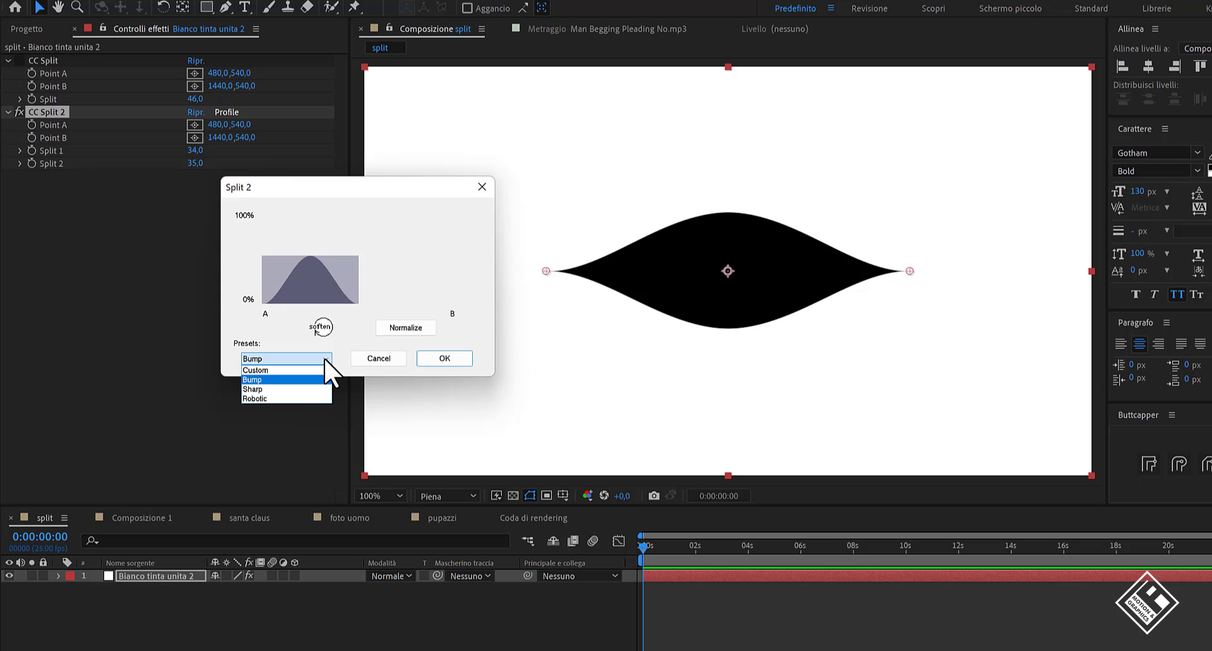
{"action": "left_click", "coordinate": [262, 389]}
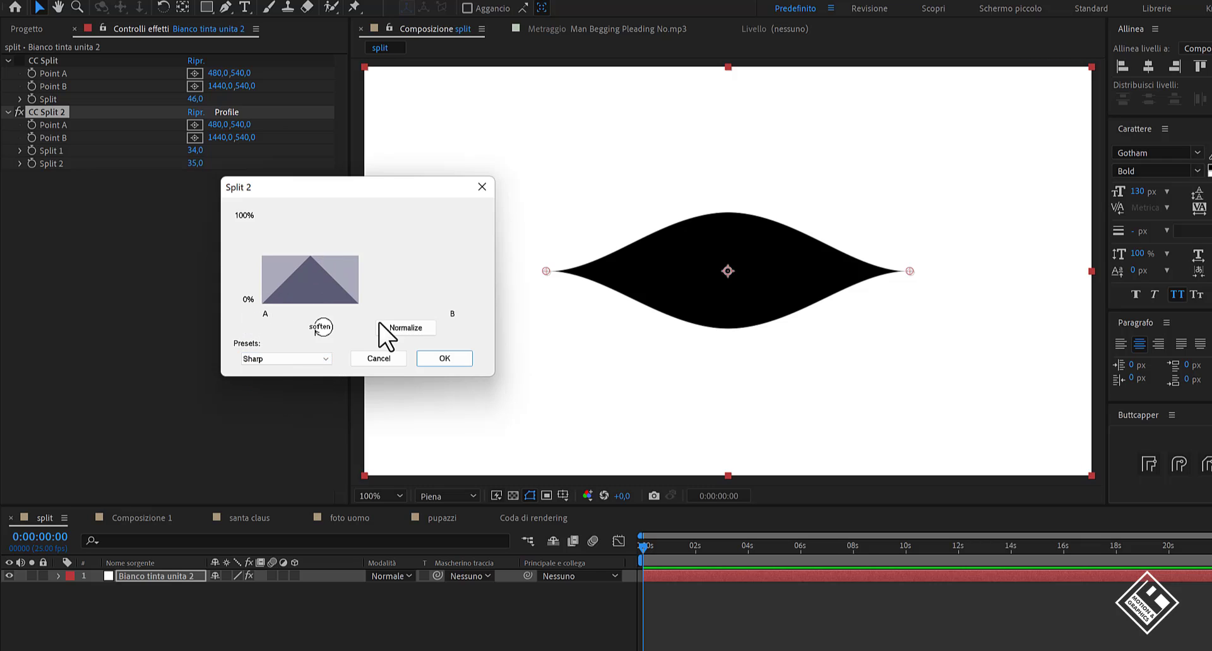
{"action": "left_click", "coordinate": [321, 360]}
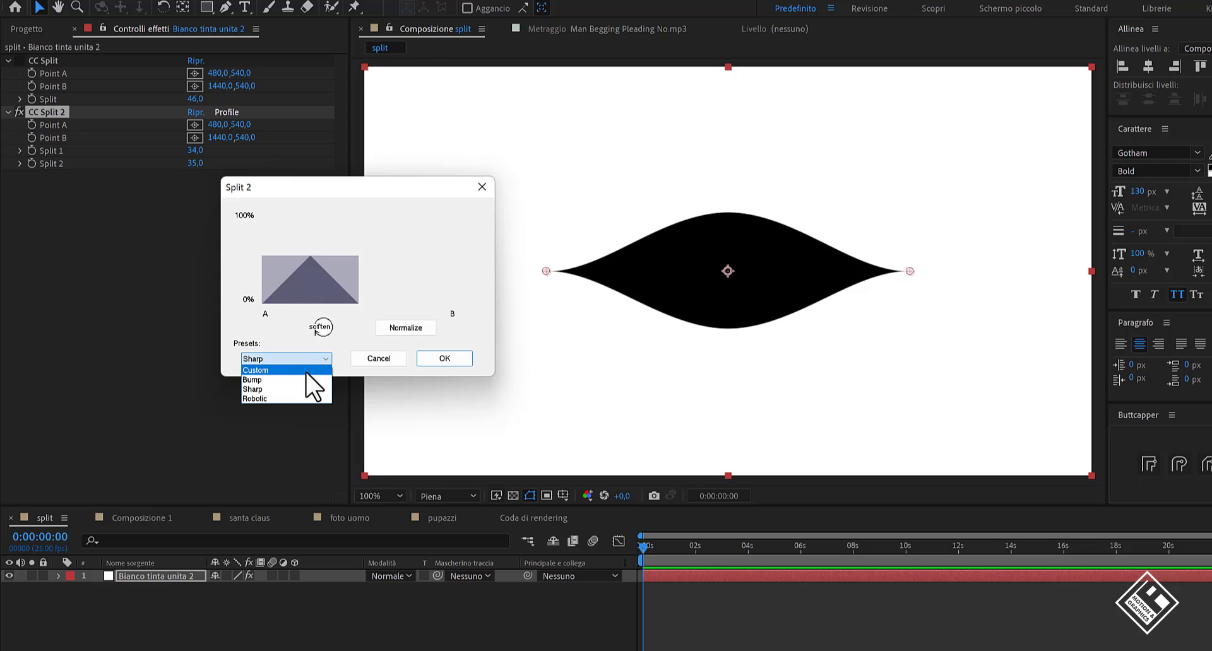
{"action": "left_click", "coordinate": [272, 399]}
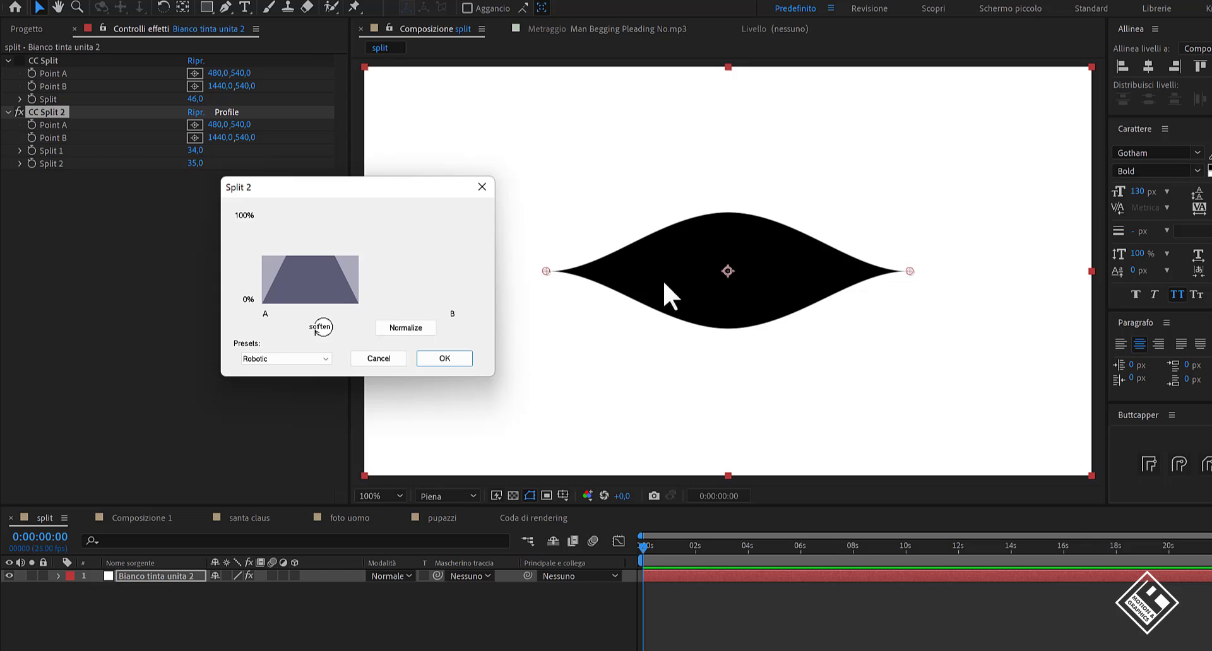
{"action": "left_click", "coordinate": [325, 358]}
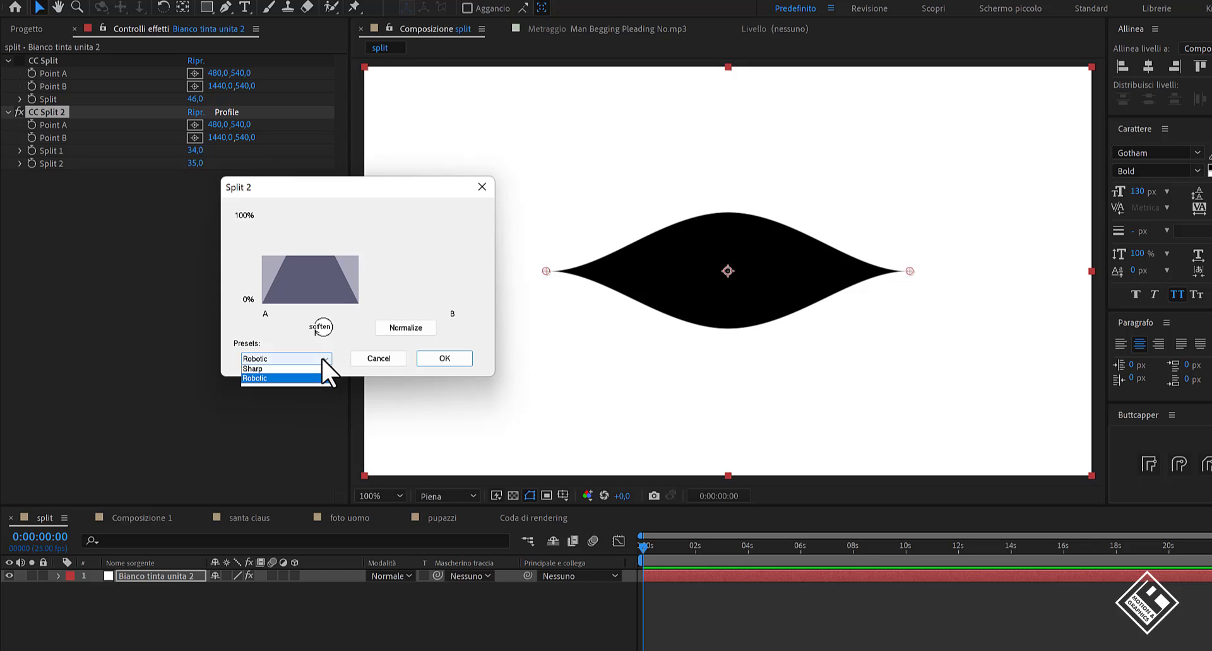
{"action": "left_click", "coordinate": [248, 389]}
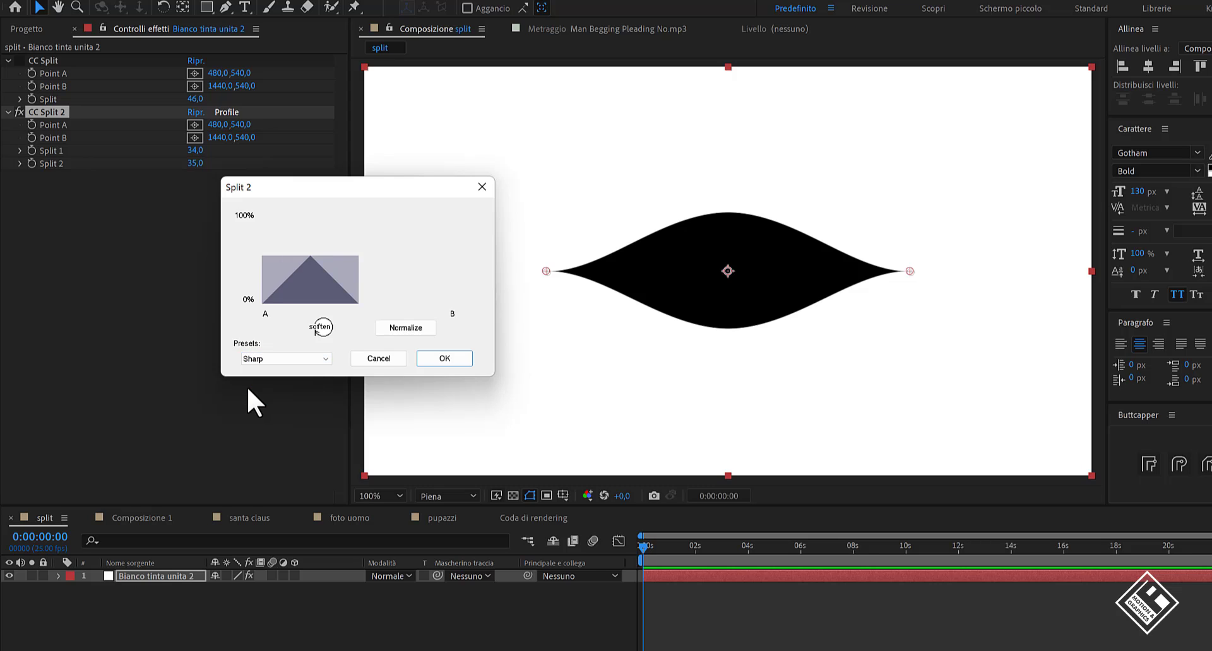
{"action": "left_click", "coordinate": [444, 358]}
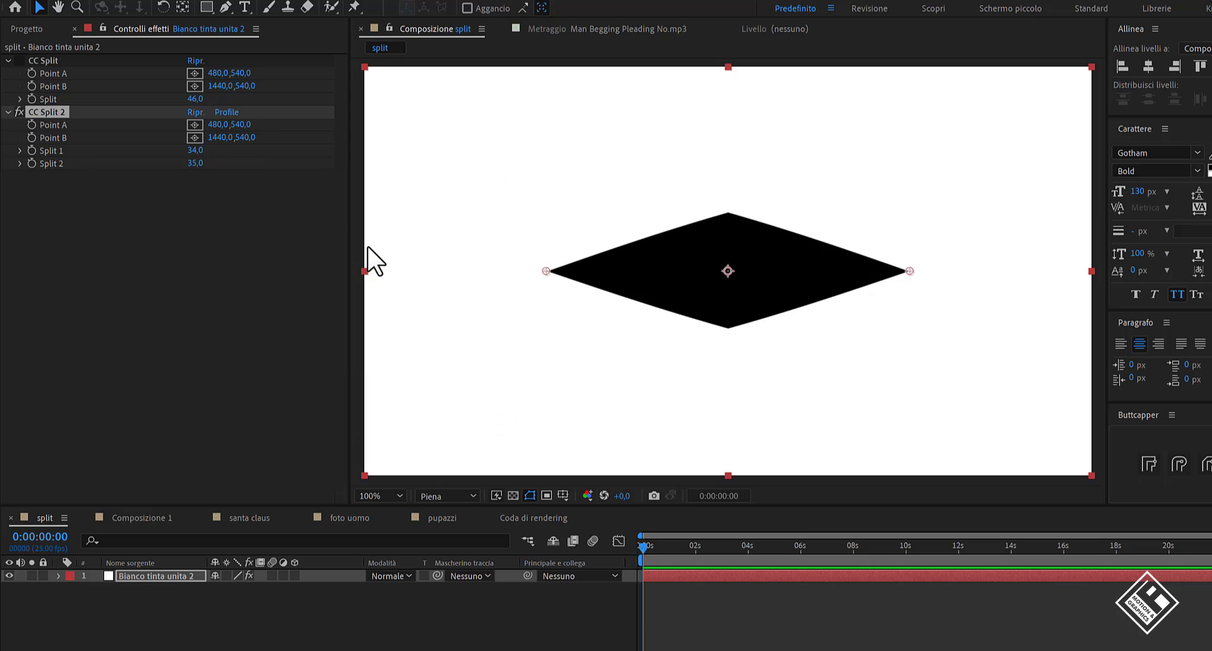
{"action": "left_click_drag", "start_coordinate": [192, 151], "coordinate": [176, 179]}
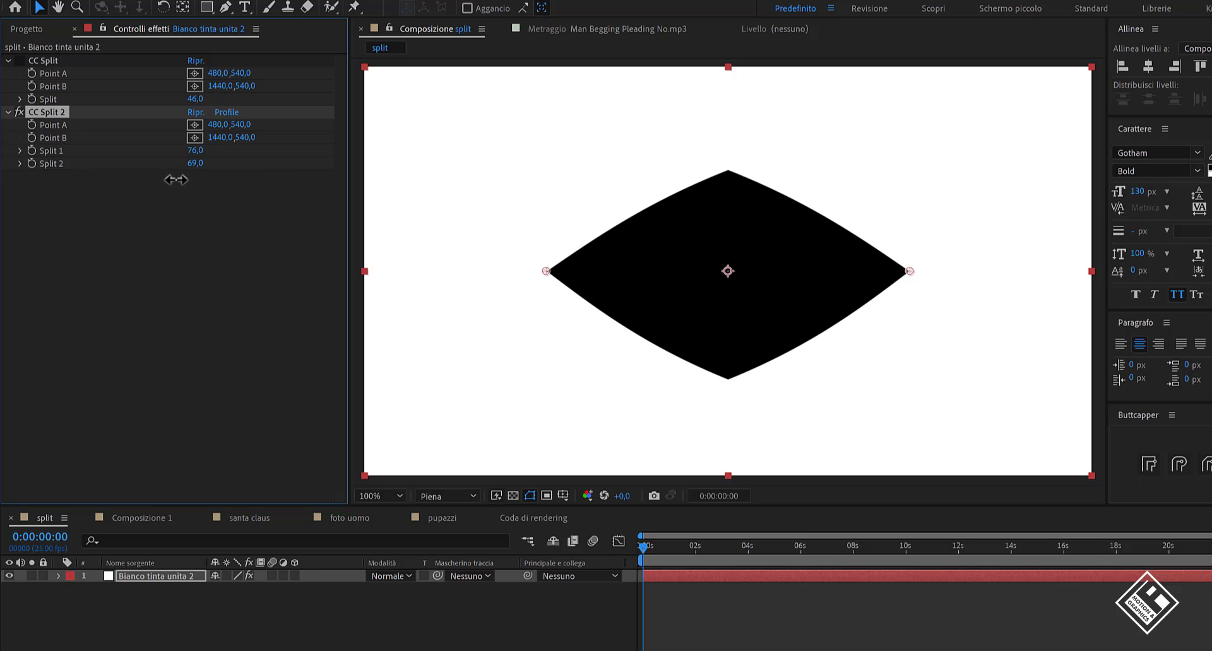
Draw a custom jagged CC Split 2 profile with several peaks between points A and B and apply it to the white solid
{"action": "left_click", "coordinate": [225, 111]}
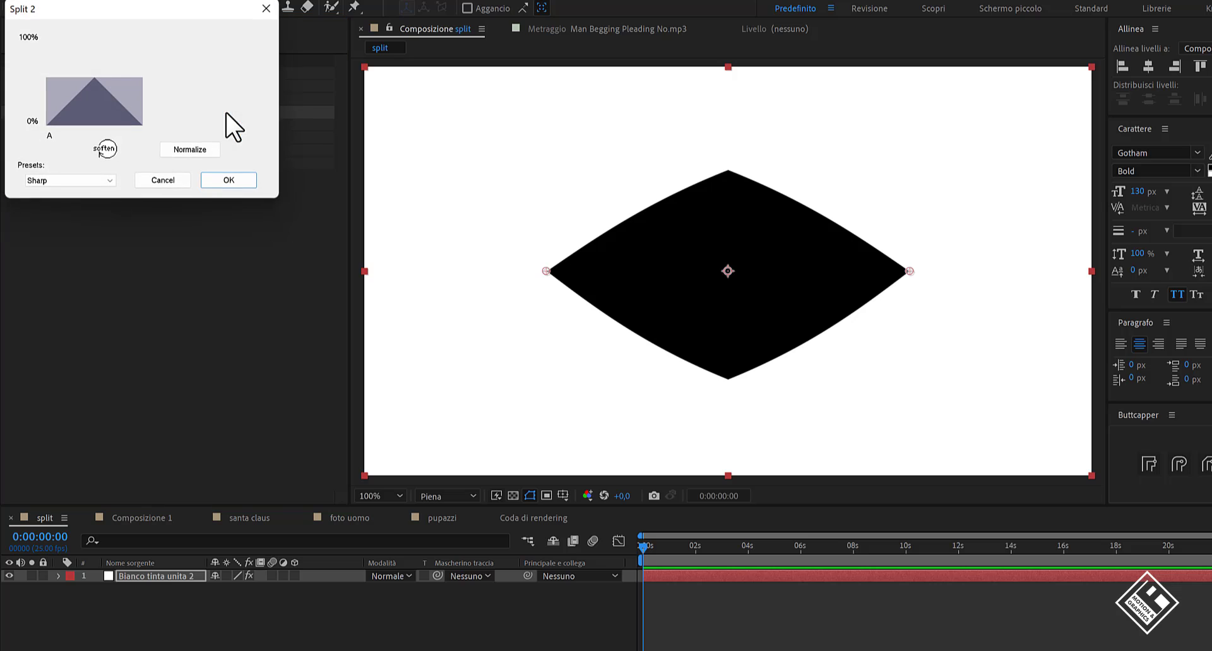
{"action": "left_click_drag", "start_coordinate": [171, 24], "coordinate": [352, 230]}
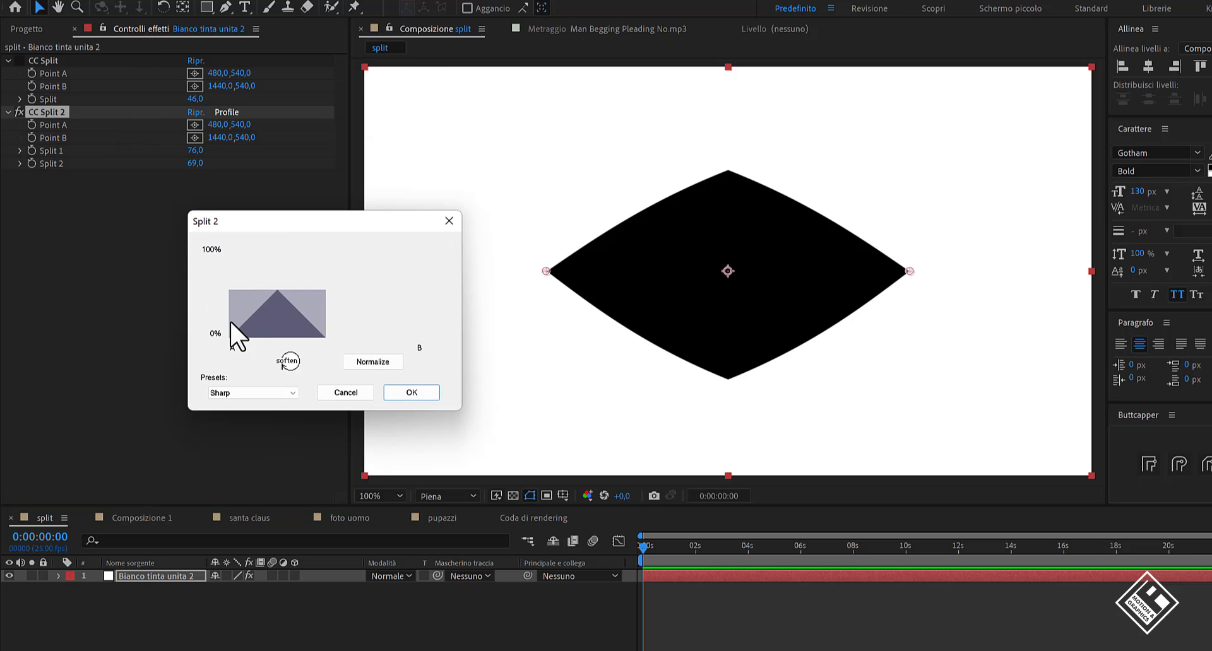
{"action": "left_click_drag", "start_coordinate": [293, 321], "coordinate": [325, 331]}
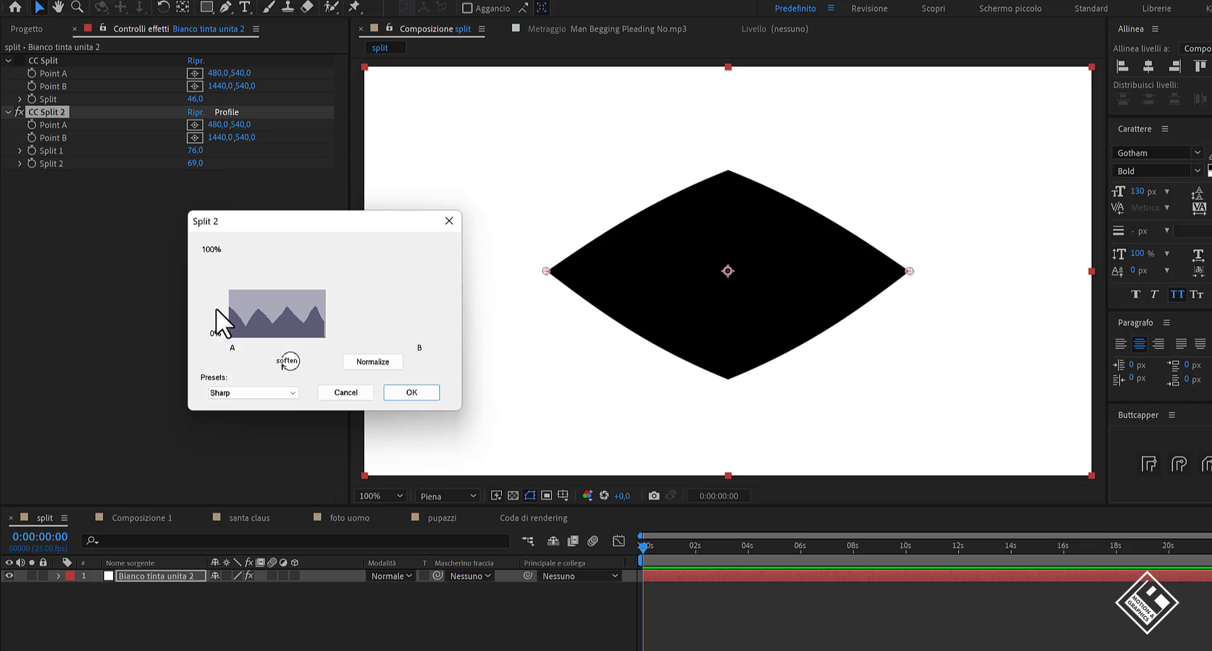
{"action": "left_click_drag", "start_coordinate": [229, 313], "coordinate": [230, 319]}
{"action": "left_click", "coordinate": [408, 393]}
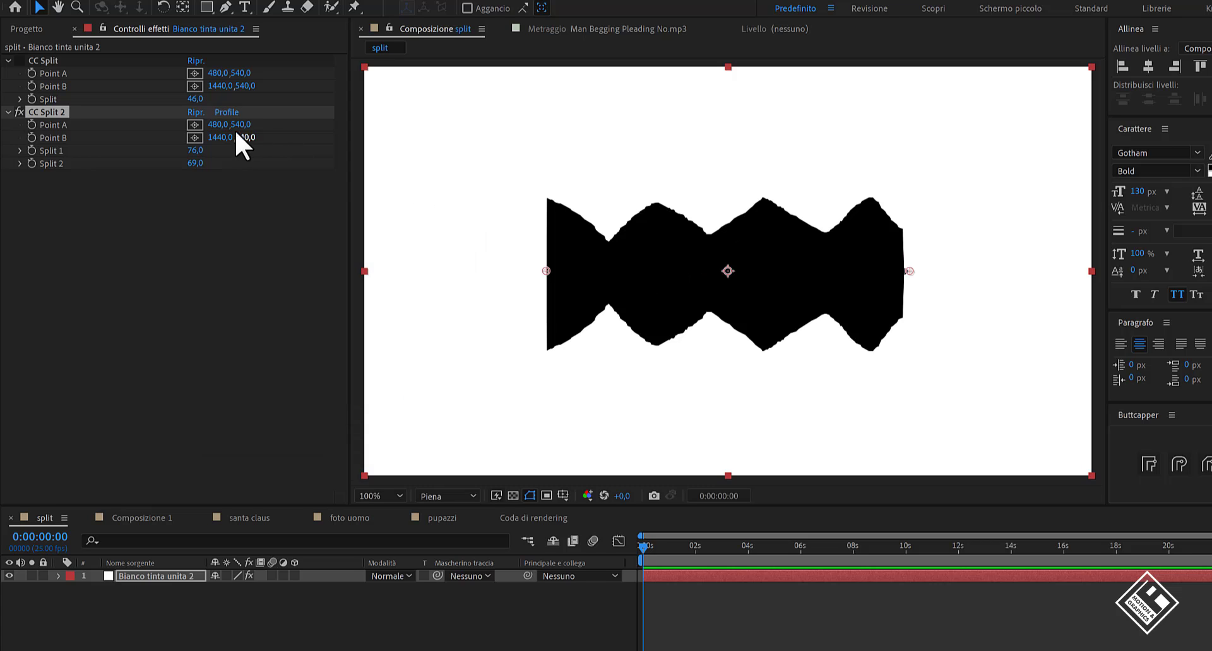
Normalize the custom CC Split 2 profile, and set Split 1 to 46 and Split 2 to 54
{"action": "left_click", "coordinate": [226, 112]}
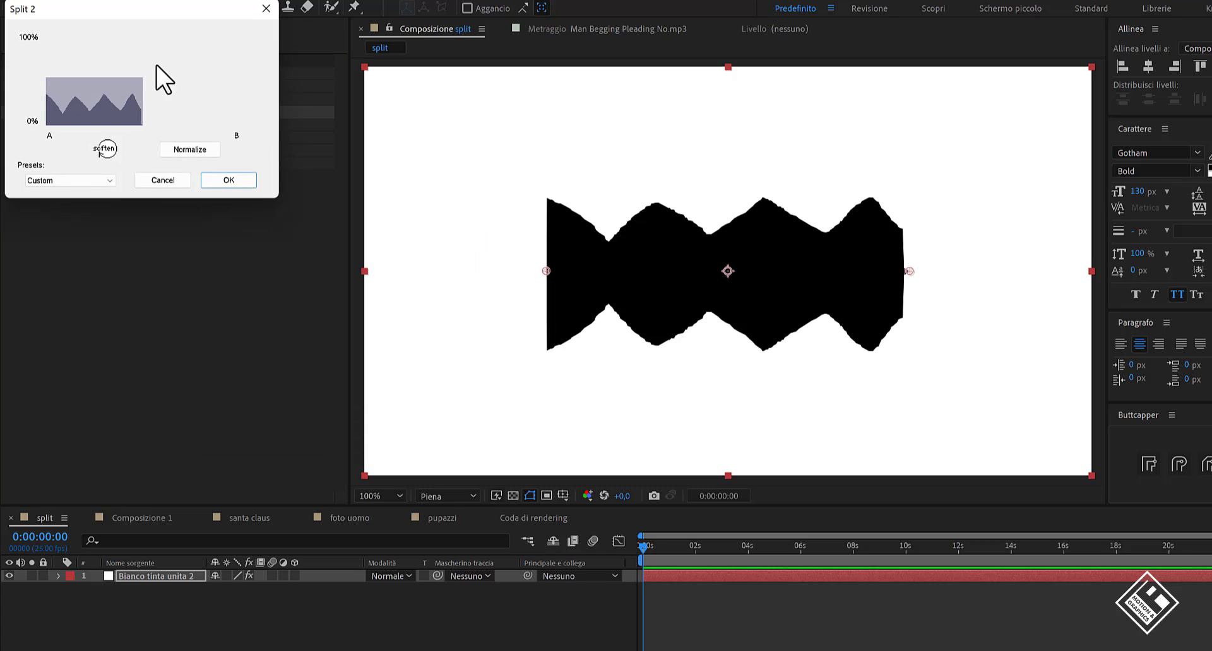
{"action": "left_click_drag", "start_coordinate": [146, 5], "coordinate": [320, 244]}
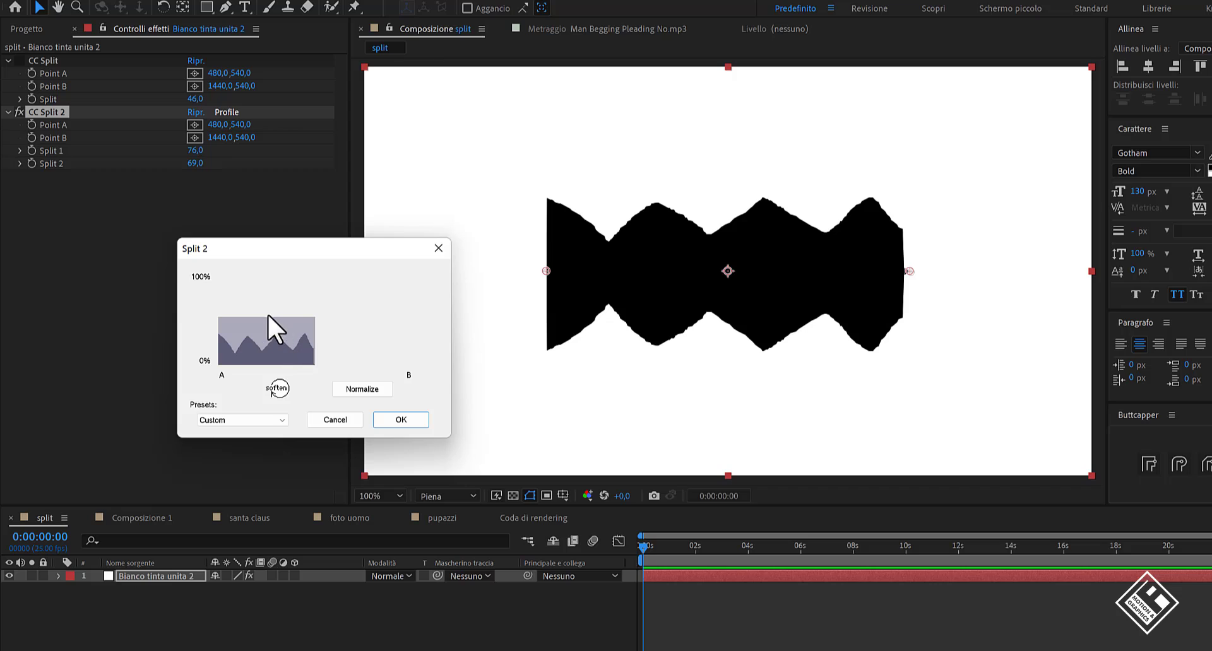
{"action": "left_click", "coordinate": [366, 389]}
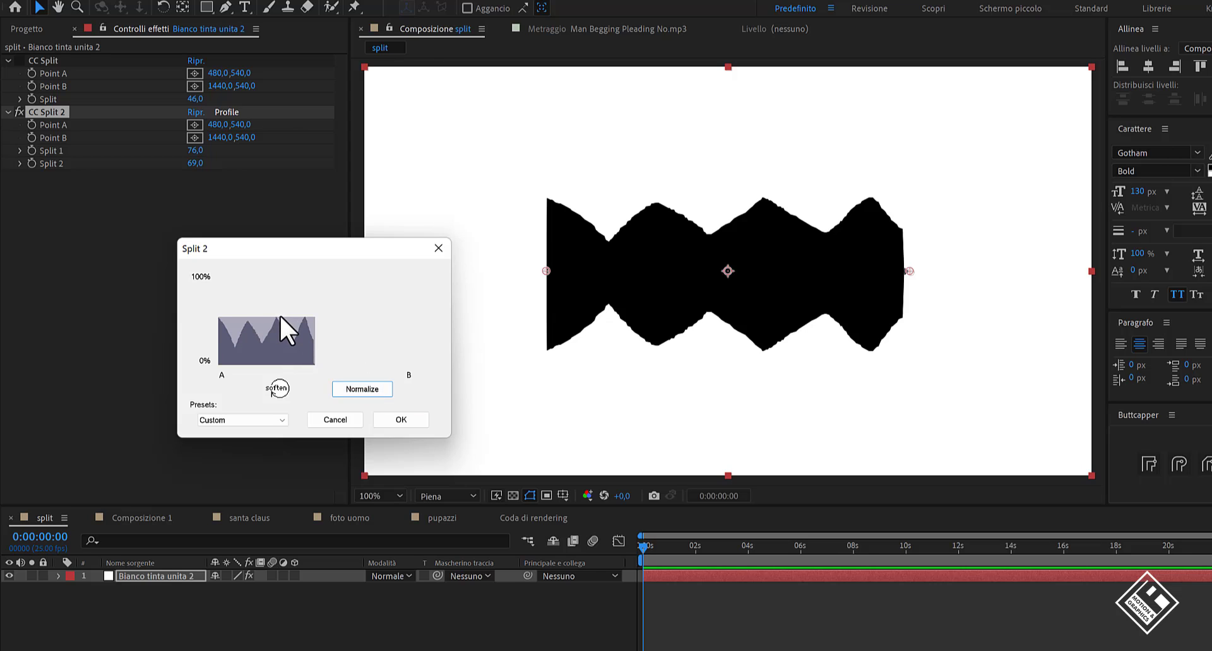
{"action": "left_click", "coordinate": [404, 422]}
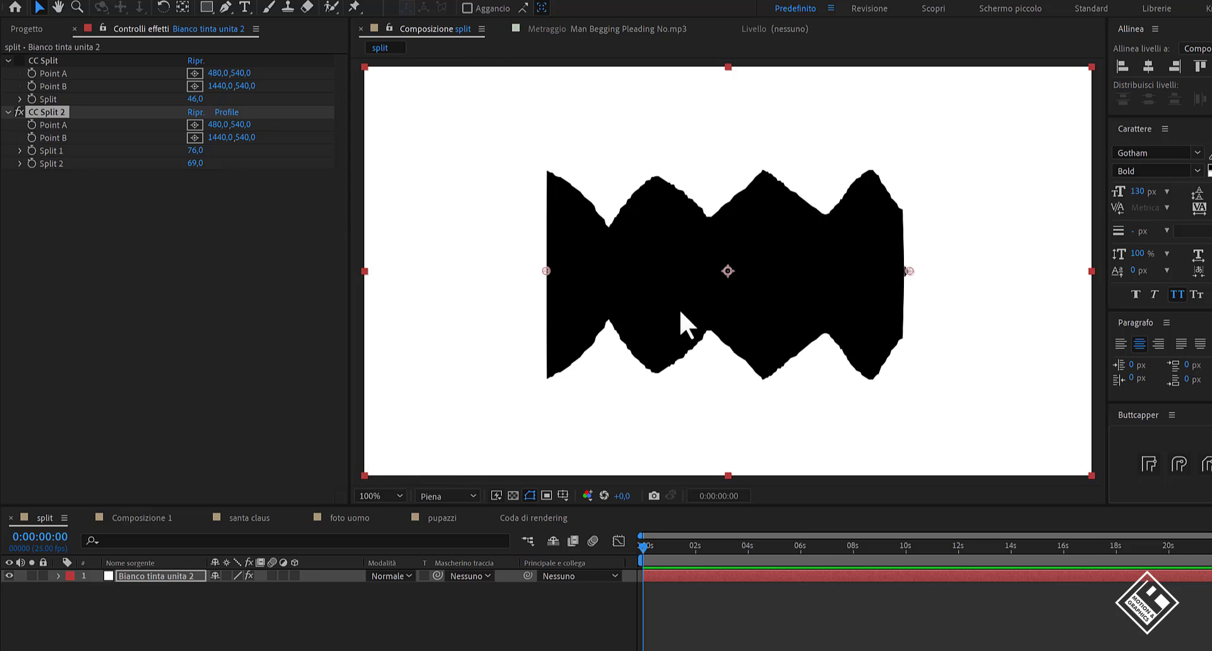
{"action": "left_click_drag", "start_coordinate": [195, 151], "coordinate": [200, 180]}
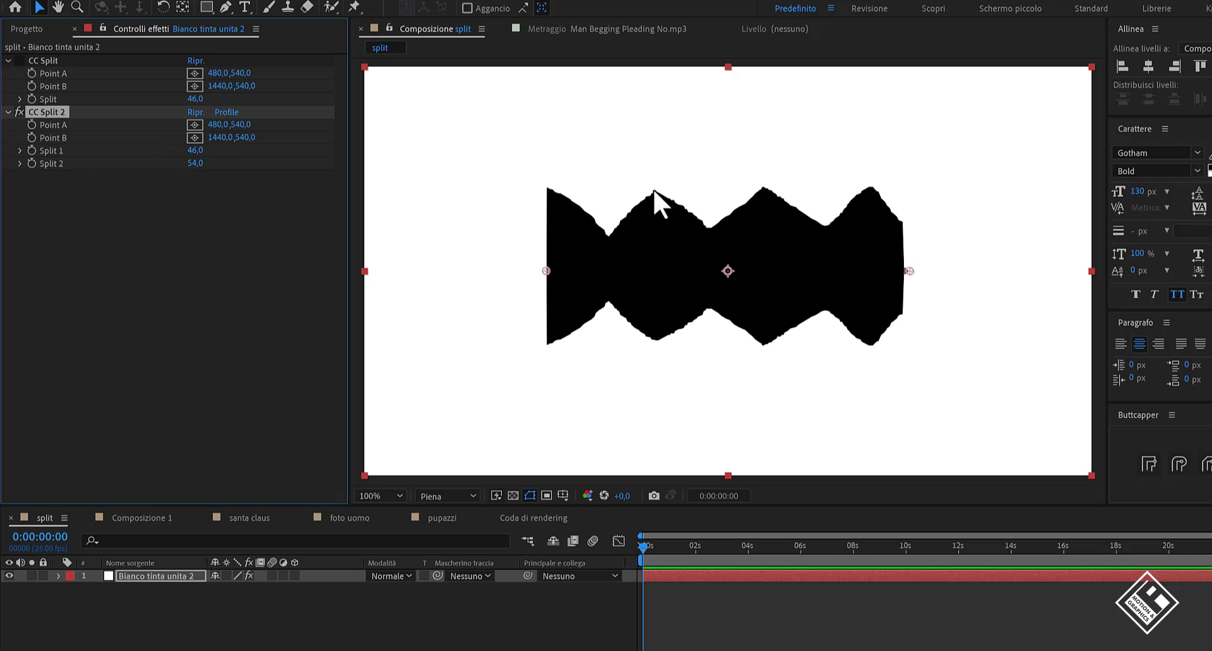
Soften the jagged CC Split 2 profile, and set Split 1 to 21 and Split 2 to 38
{"action": "left_click", "coordinate": [228, 112]}
{"action": "left_click_drag", "start_coordinate": [147, 11], "coordinate": [344, 209]}
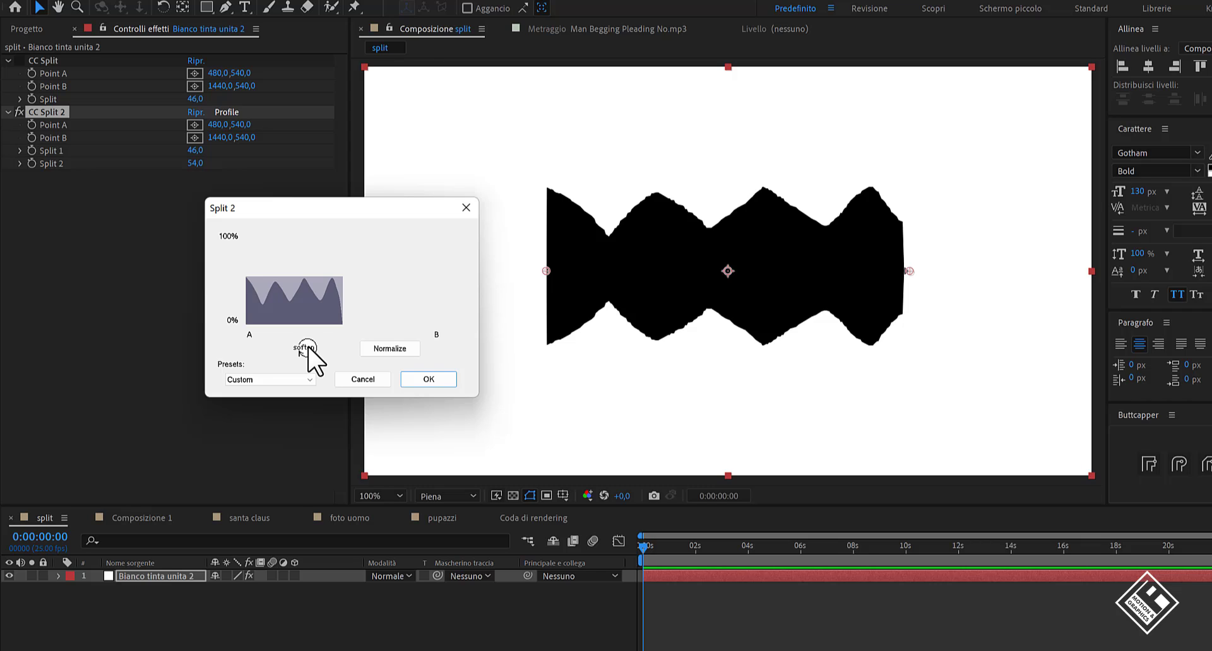
{"action": "left_click", "coordinate": [440, 384]}
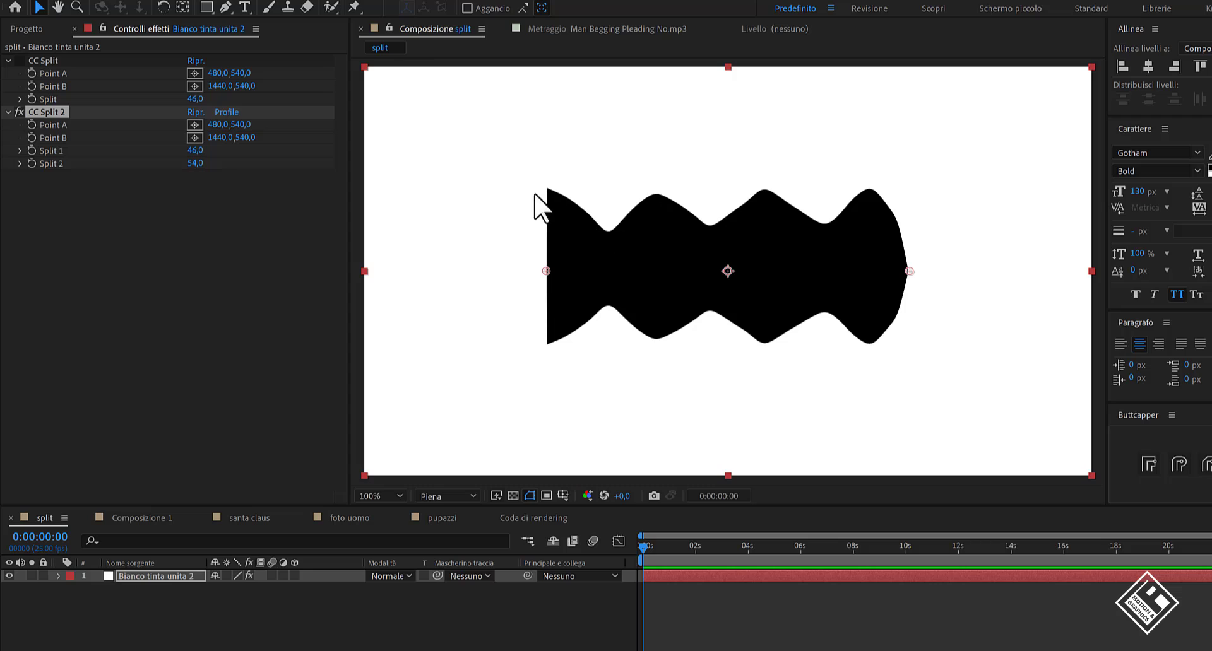
{"action": "mouse_move", "coordinate": [195, 150]}
{"action": "left_mouse_down"}
{"action": "mouse_move", "coordinate": [182, 152]}
{"action": "mouse_move", "coordinate": [219, 168]}
{"action": "mouse_move", "coordinate": [185, 165]}
{"action": "left_mouse_up"}
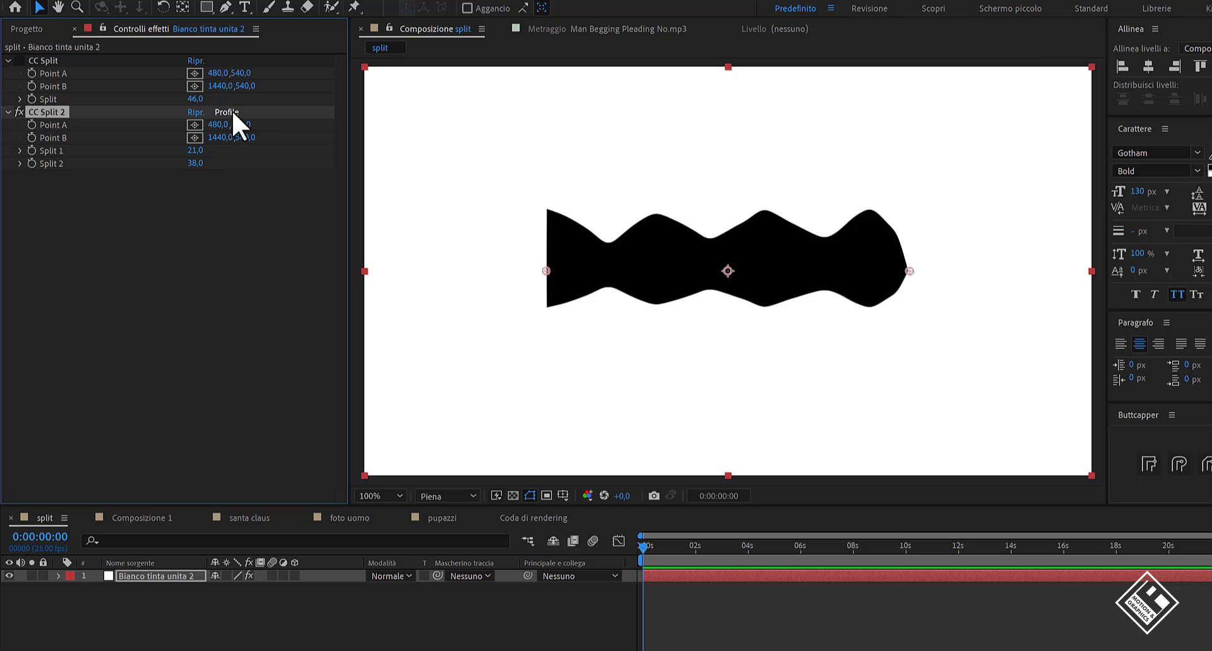
Apply the Bump preset to the CC Split 2 profile, and set Split 1 to 32 and Split 2 to 35
{"action": "left_click", "coordinate": [229, 112]}
{"action": "left_click", "coordinate": [95, 182]}
{"action": "left_click", "coordinate": [78, 210]}
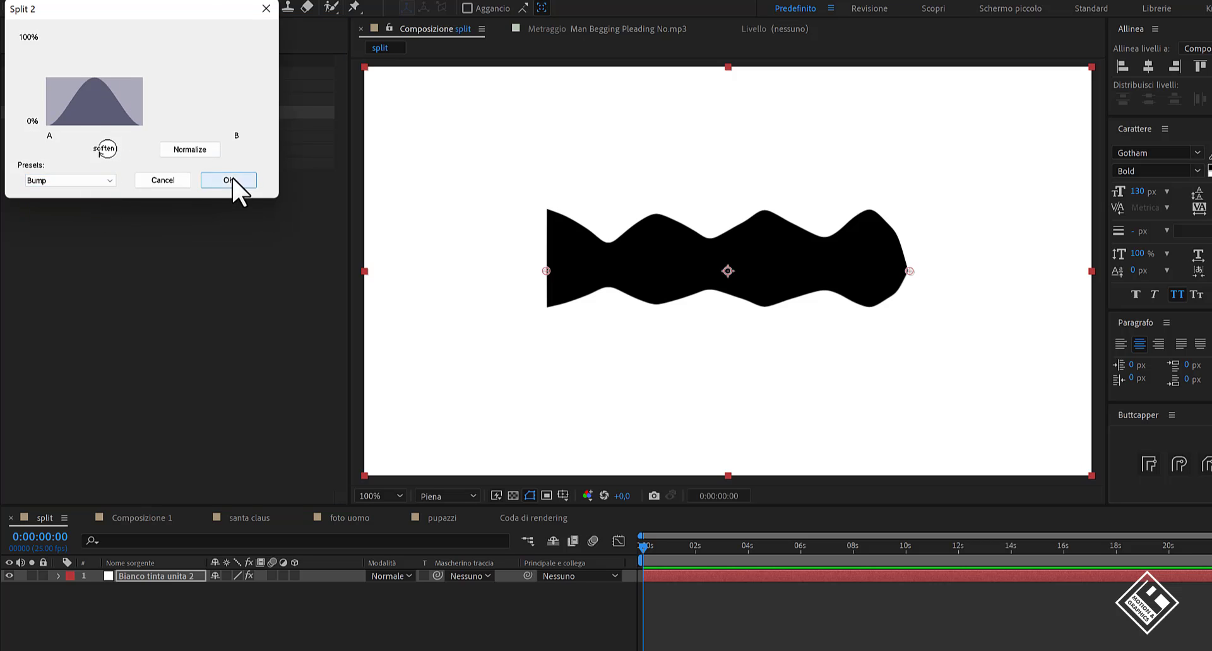
{"action": "left_click", "coordinate": [228, 180]}
{"action": "mouse_move", "coordinate": [194, 166]}
{"action": "left_mouse_down"}
{"action": "mouse_move", "coordinate": [166, 164]}
{"action": "mouse_move", "coordinate": [227, 157]}
{"action": "mouse_move", "coordinate": [211, 162]}
{"action": "left_mouse_up"}
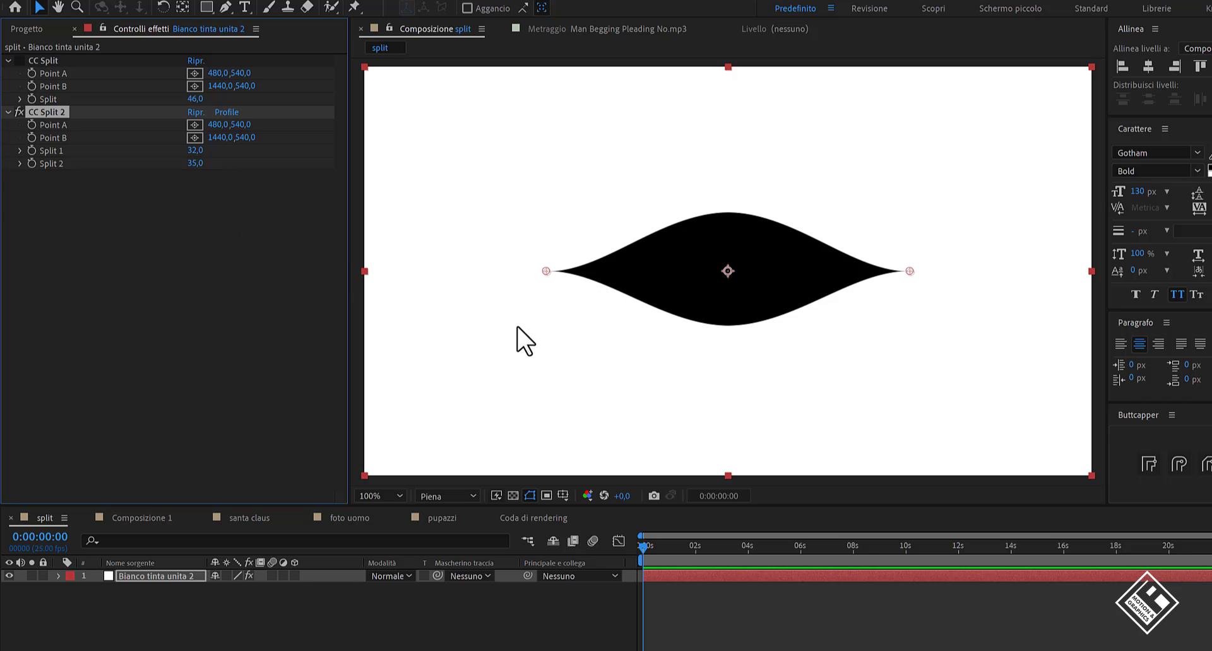
Add the CC Split 2 effect to the brick wall image in Composizione 1 and set Split 2 to 81
{"action": "left_click", "coordinate": [132, 519]}
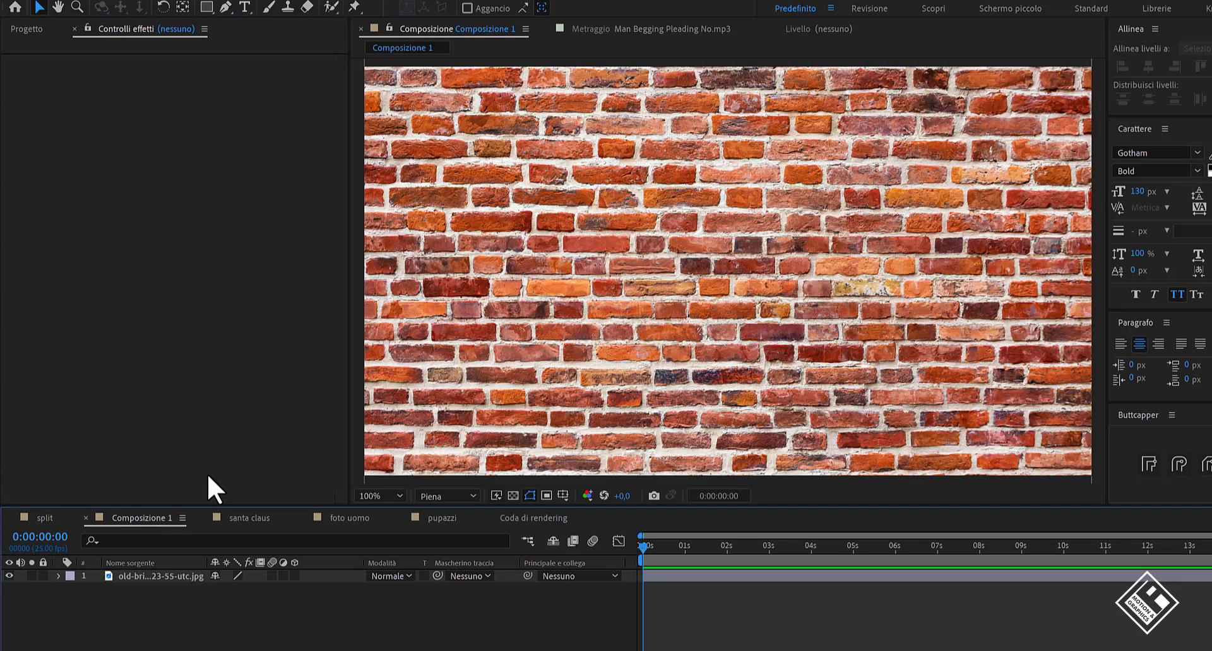
{"action": "left_click", "coordinate": [169, 578]}
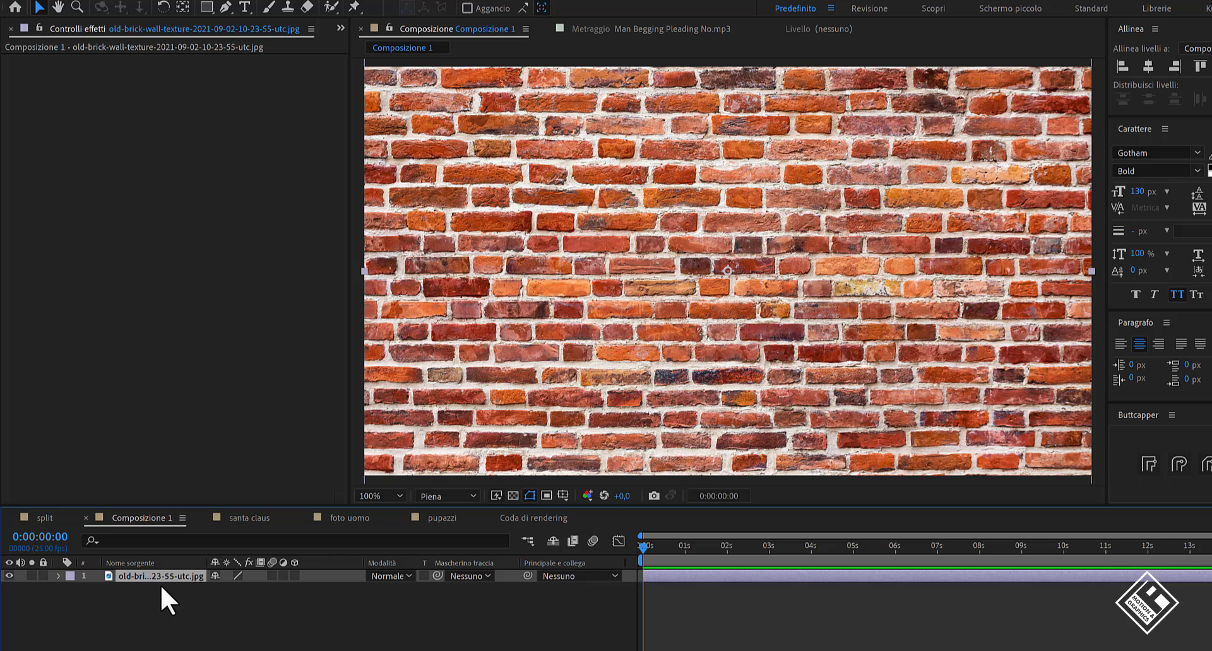
{"action": "key", "text": "ctrl+space"}
{"action": "type", "text": "cc spl"}
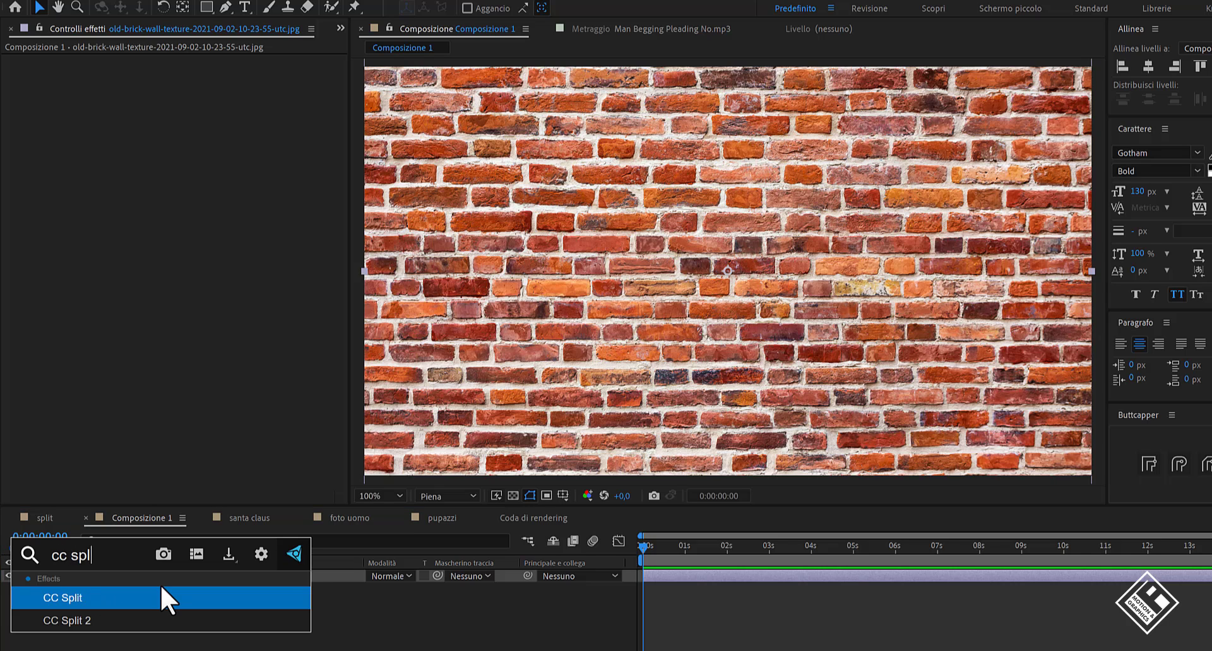
{"action": "key", "text": "Down"}
{"action": "key", "text": "Return"}
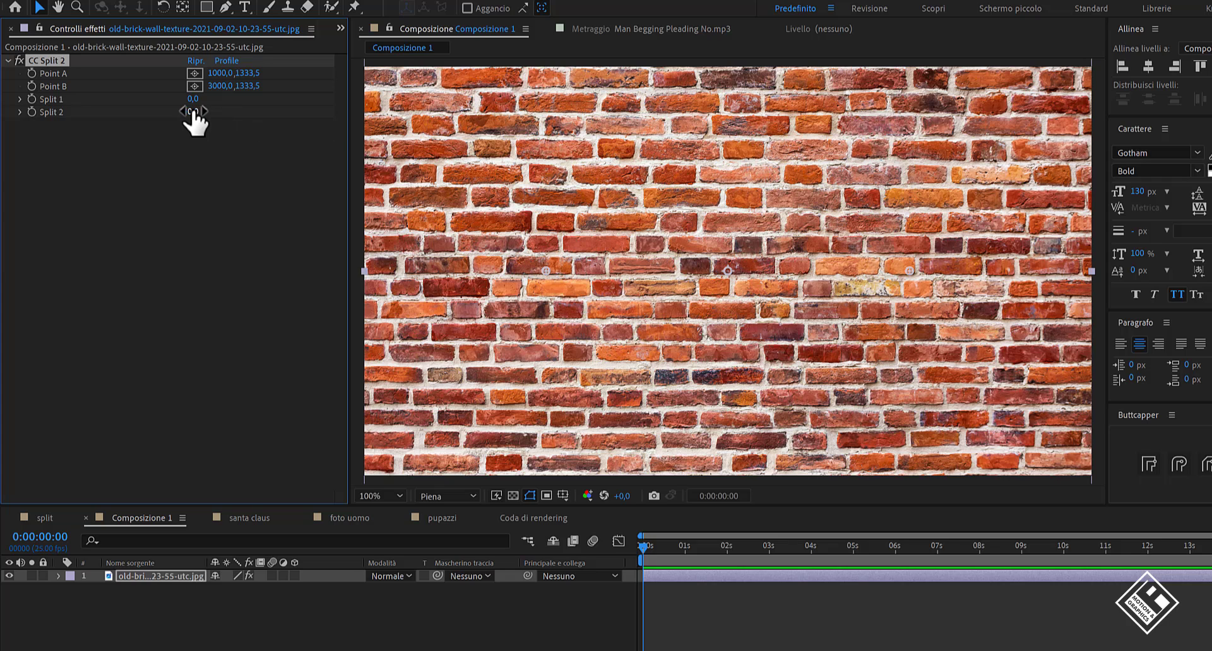
{"action": "left_click_drag", "start_coordinate": [194, 111], "coordinate": [263, 120]}
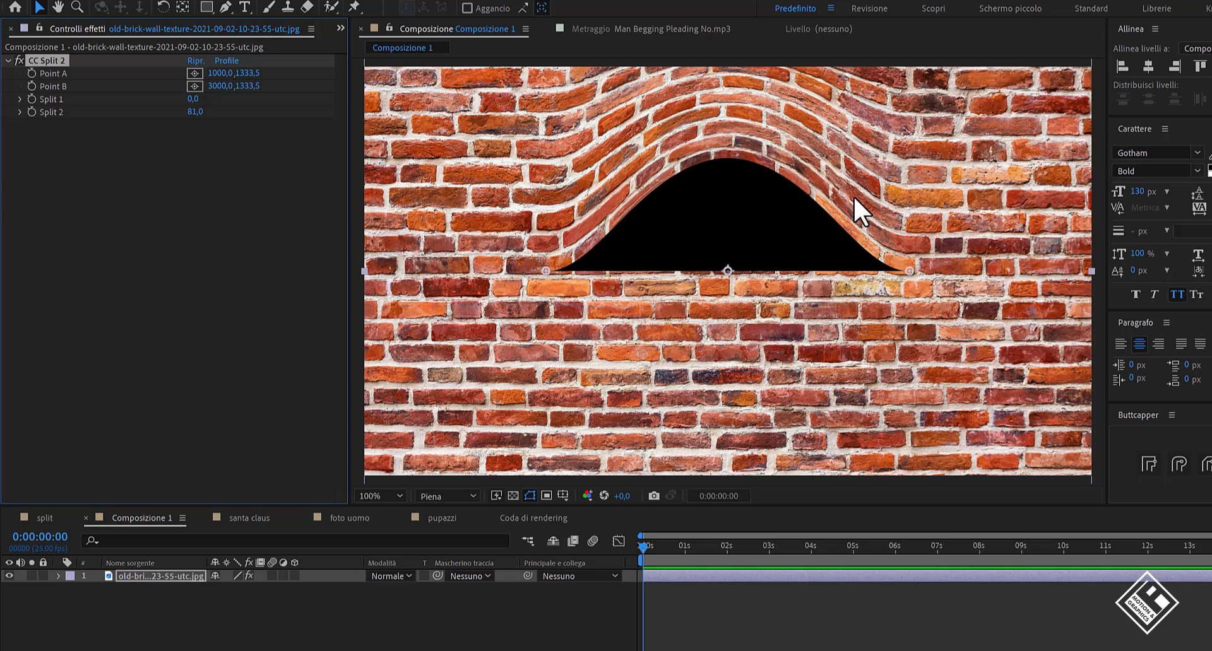
Draw a flat full-height CC Split 2 profile for a rectangular opening in the brick wall, and set Split 2 to 108
{"action": "key", "text": "comma"}
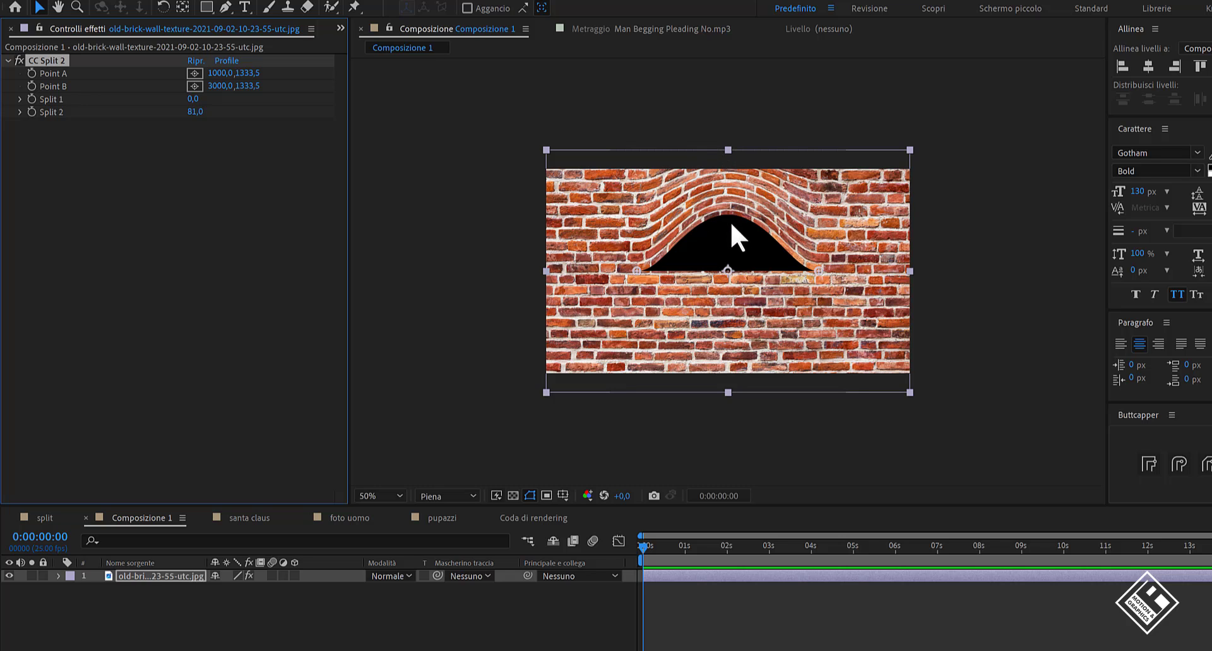
{"action": "left_click", "coordinate": [673, 314]}
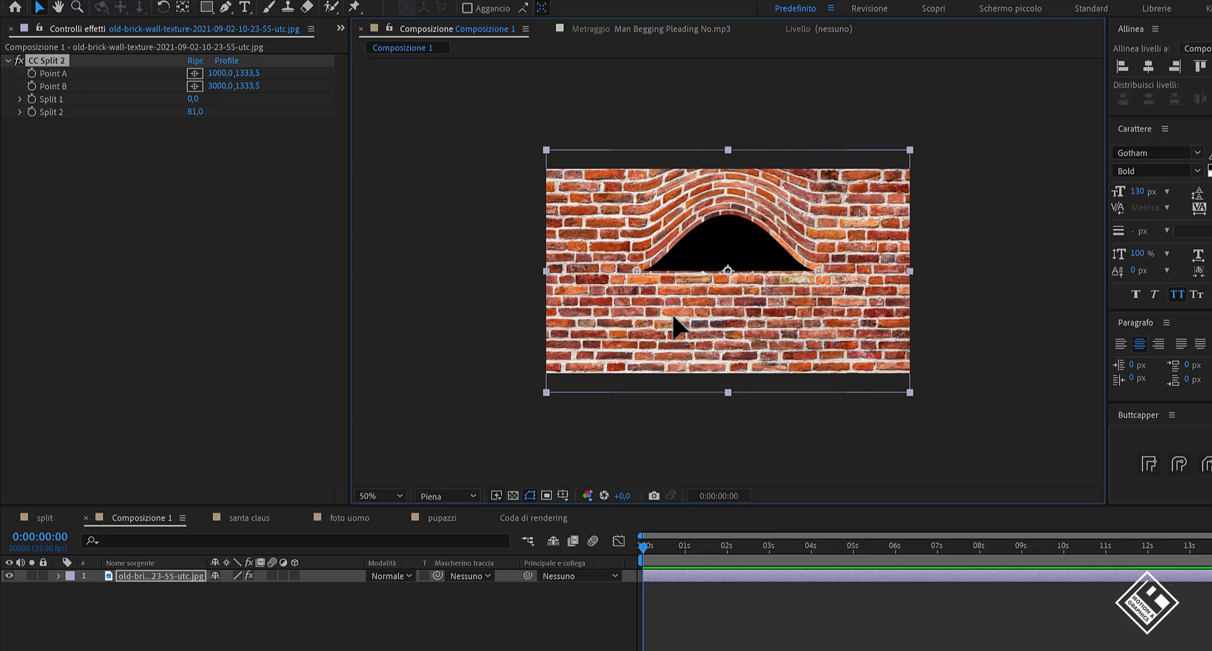
{"action": "key", "text": "shift+slash"}
{"action": "left_click", "coordinate": [226, 61]}
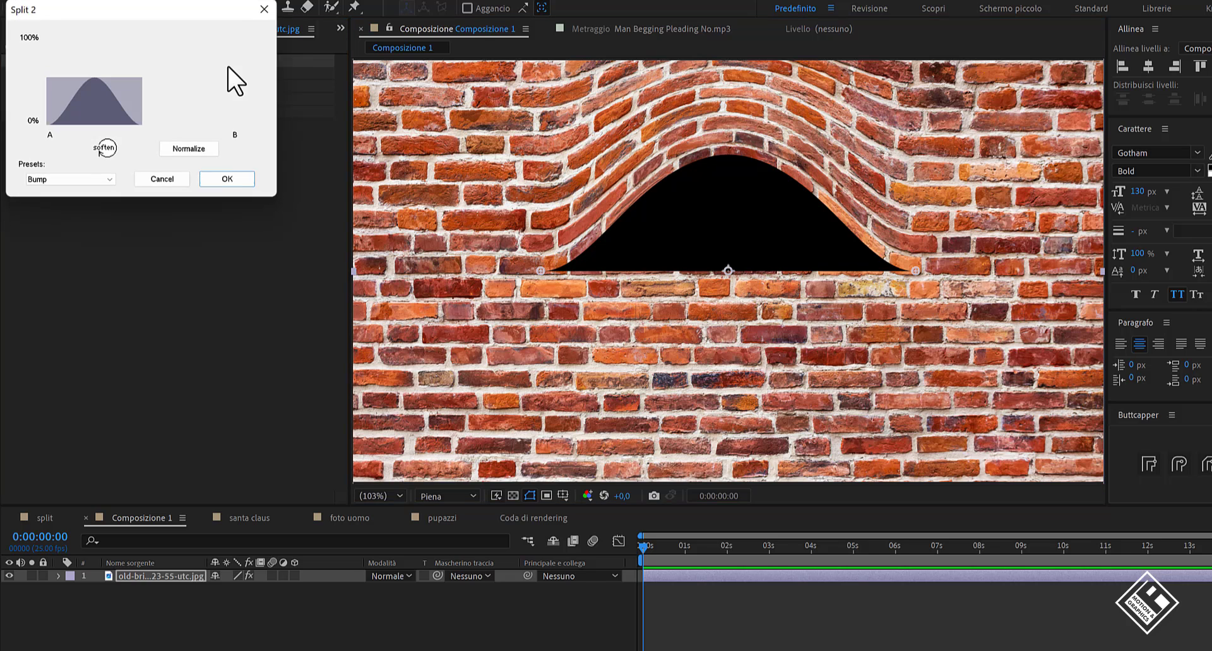
{"action": "left_click_drag", "start_coordinate": [98, 13], "coordinate": [312, 192]}
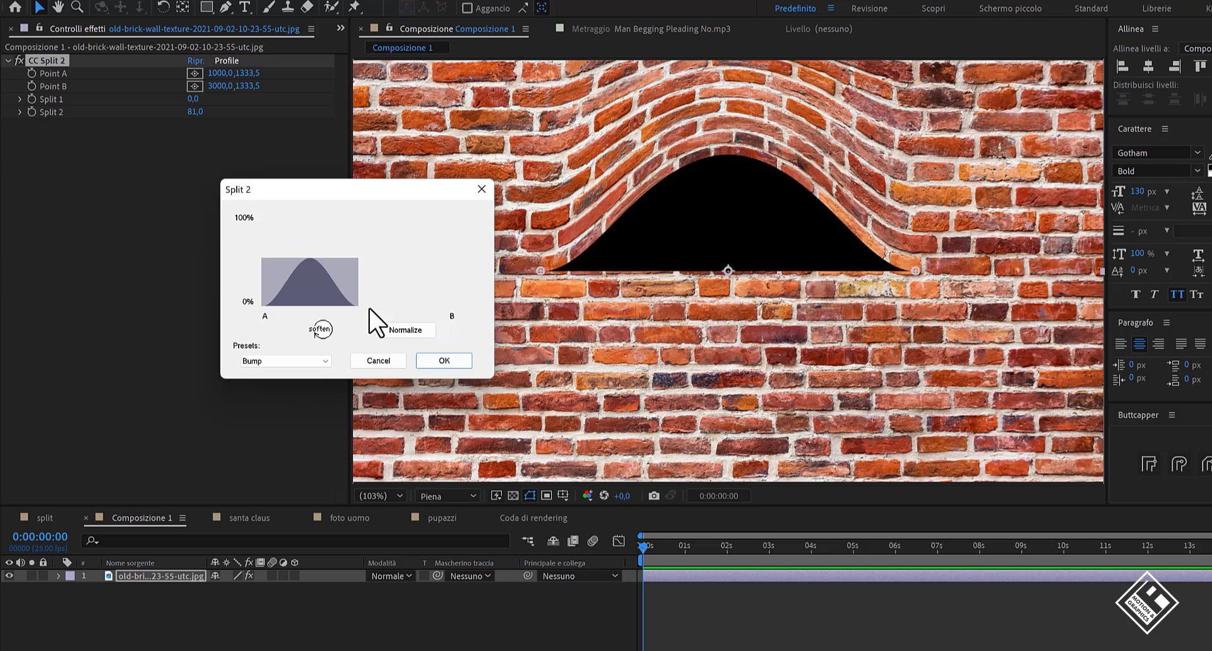
{"action": "left_click_drag", "start_coordinate": [266, 260], "coordinate": [372, 262]}
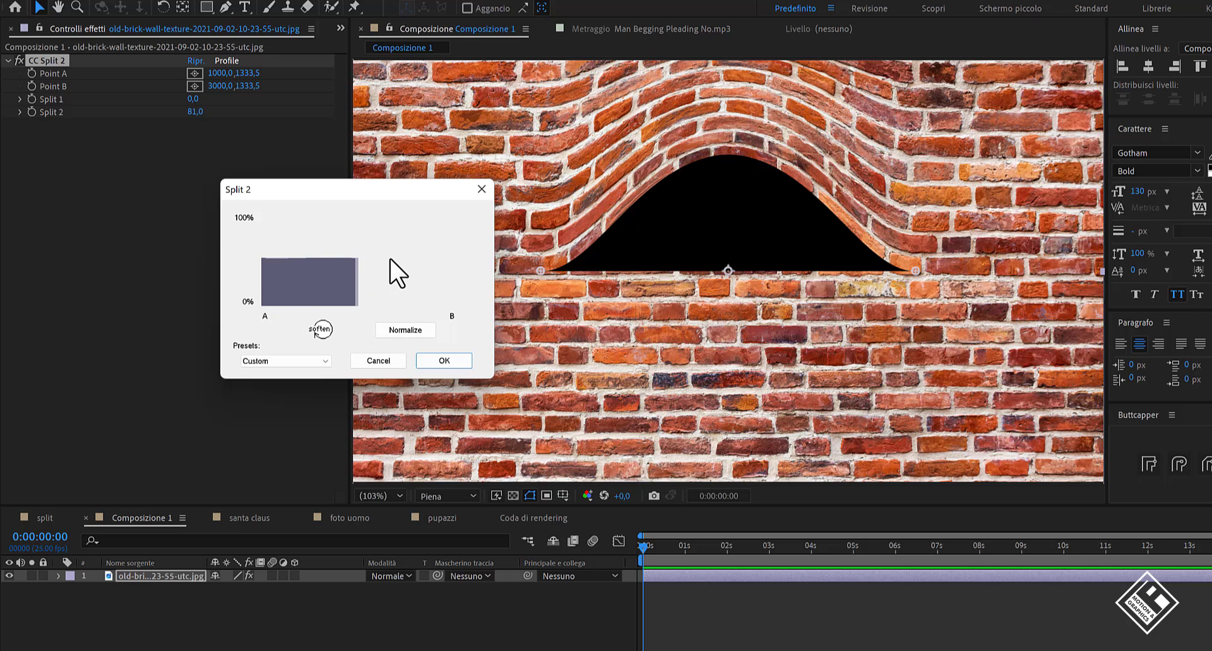
{"action": "left_click", "coordinate": [442, 361]}
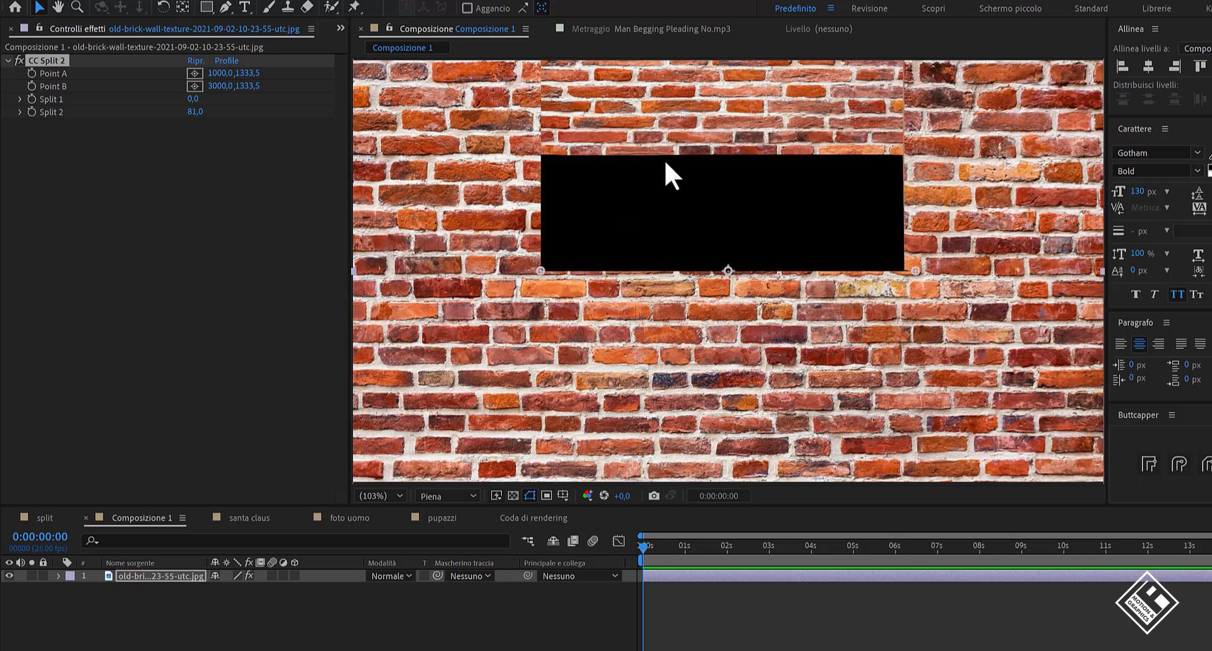
{"action": "left_click_drag", "start_coordinate": [200, 113], "coordinate": [225, 116]}
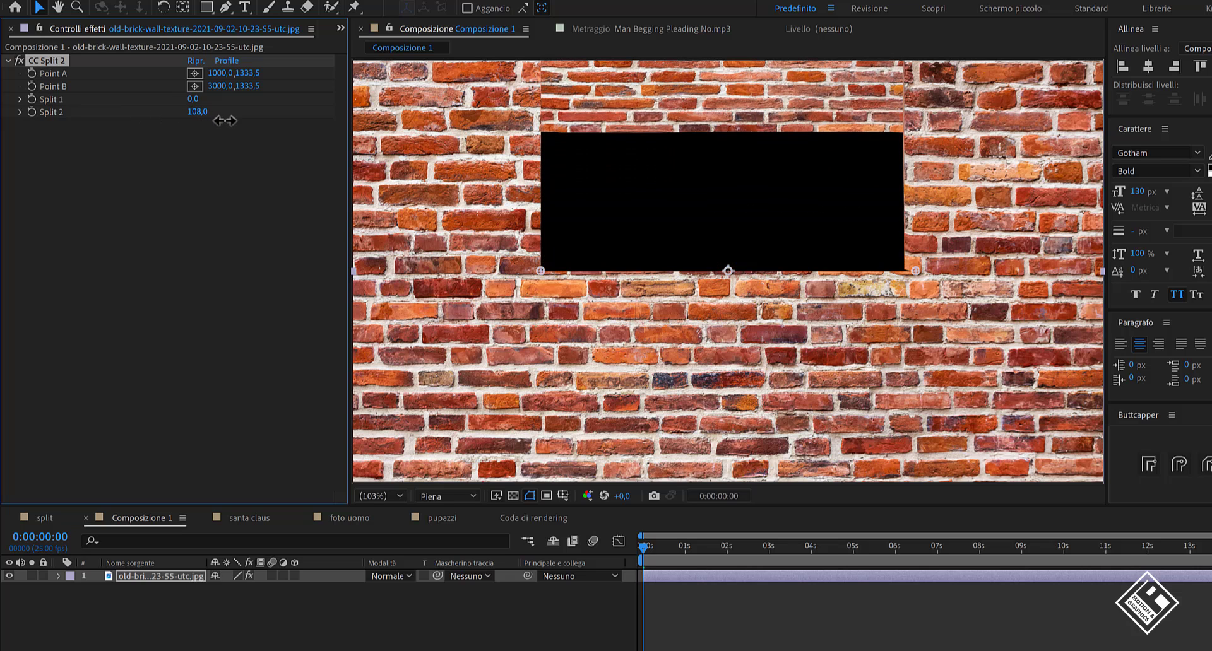
Reduce Split 2 on the brick wall to 11 and set Point A's X coordinate to -581, outside the image
{"action": "key", "text": "slash"}
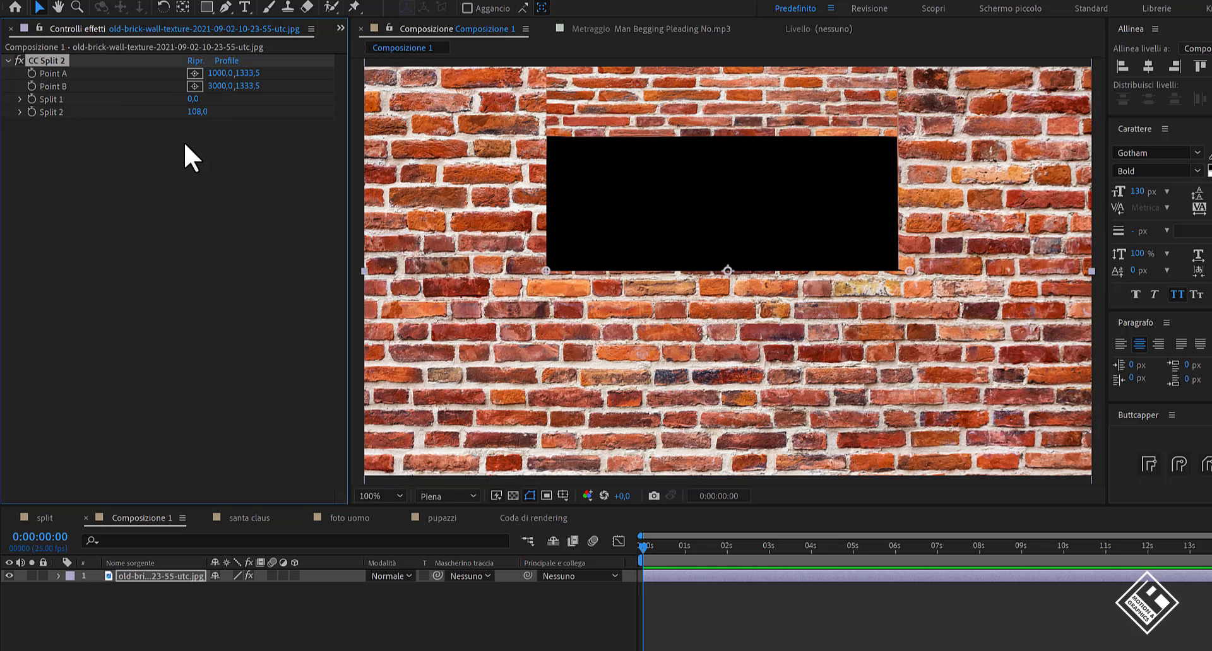
{"action": "left_click_drag", "start_coordinate": [193, 113], "coordinate": [134, 118]}
{"action": "scroll", "coordinate": [468, 232], "scroll_direction": "down", "scroll_amount": 4}
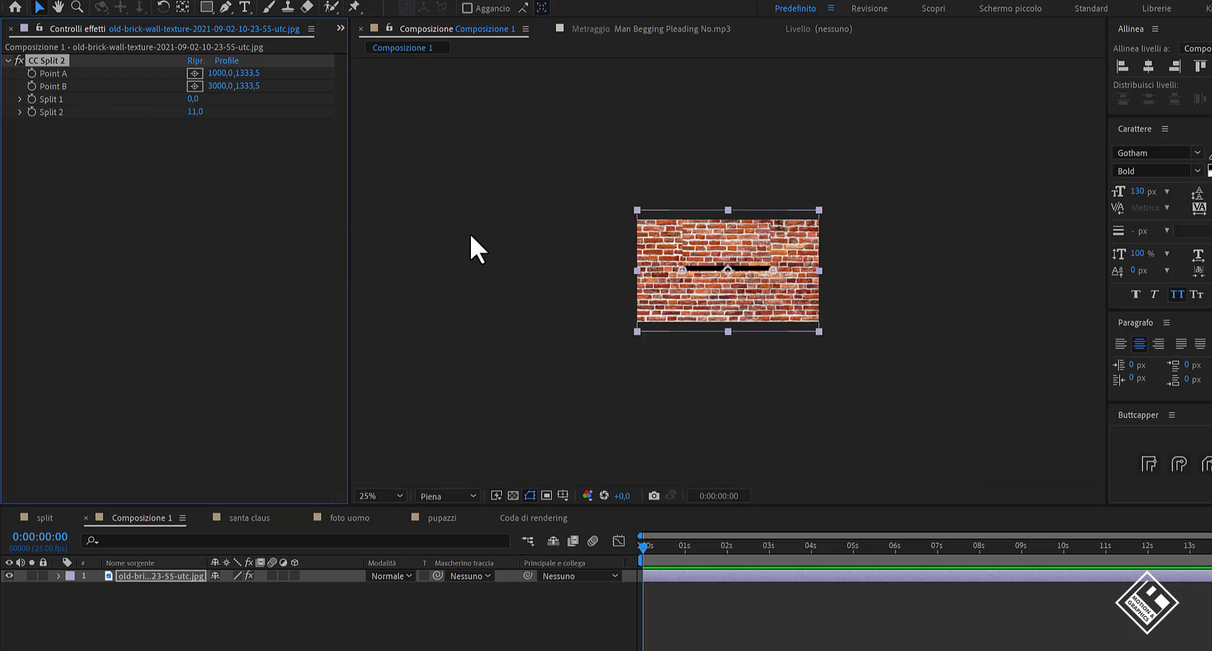
{"action": "scroll", "coordinate": [468, 232], "scroll_direction": "up", "scroll_amount": 2}
{"action": "left_click_drag", "start_coordinate": [221, 74], "coordinate": [38, 77]}
Set Point B's X coordinate to 4710 and close the opening in the brick wall by bringing Split 2 to 0
{"action": "left_click_drag", "start_coordinate": [221, 87], "coordinate": [338, 130]}
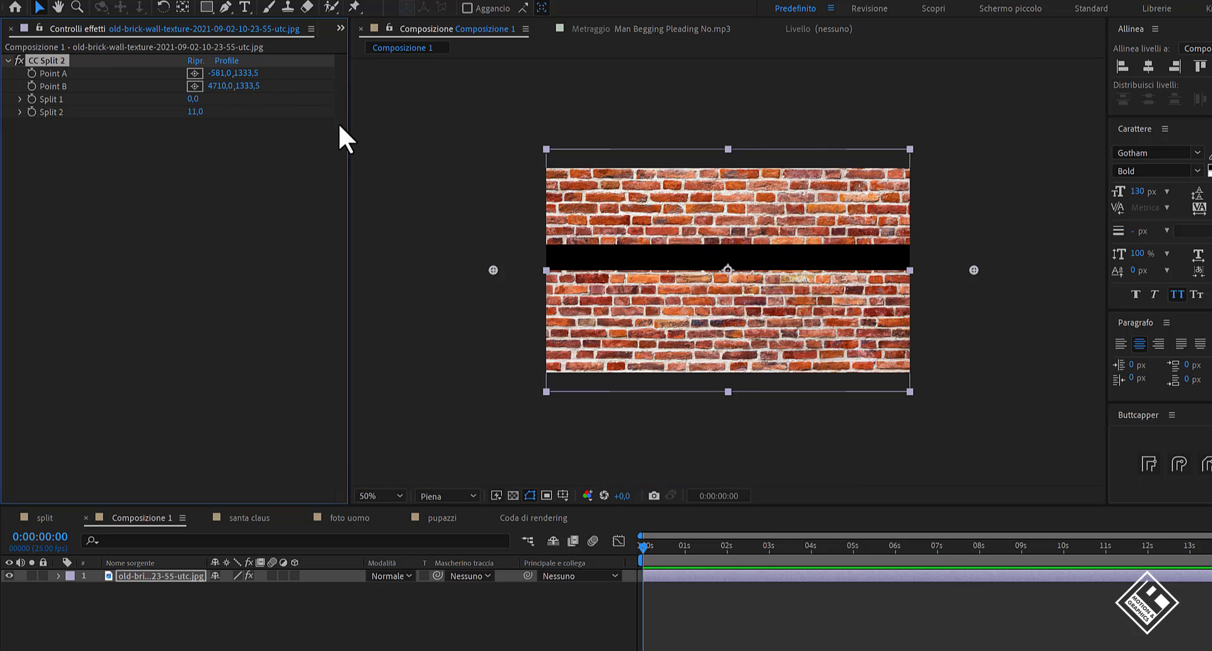
{"action": "left_click_drag", "start_coordinate": [191, 113], "coordinate": [149, 122]}
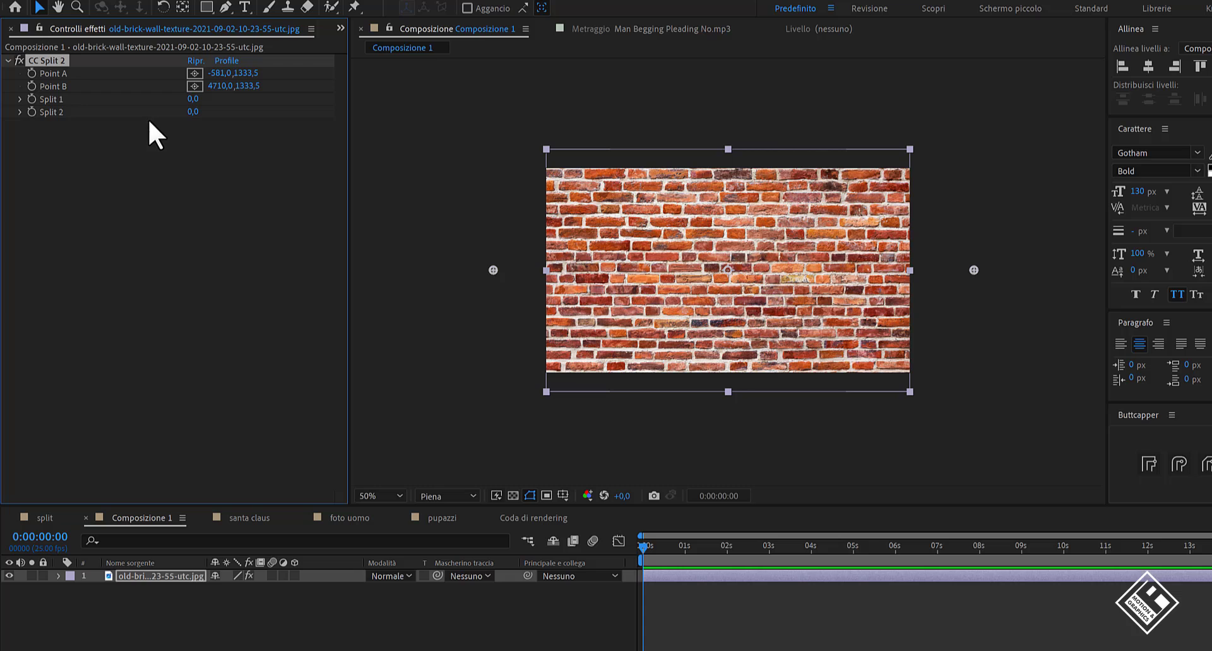
{"action": "left_click", "coordinate": [502, 297]}
{"action": "key", "text": "shift+slash"}
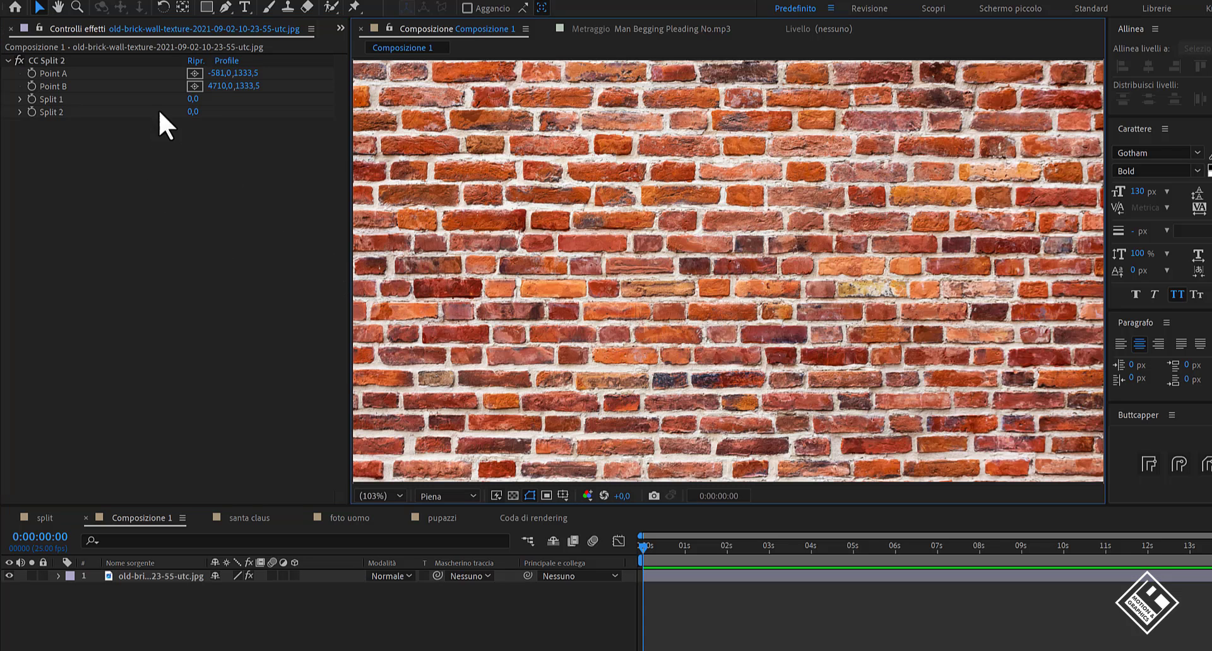
{"action": "mouse_move", "coordinate": [192, 100]}
{"action": "left_mouse_down"}
{"action": "mouse_move", "coordinate": [228, 101]}
{"action": "mouse_move", "coordinate": [187, 107]}
{"action": "mouse_move", "coordinate": [233, 115]}
{"action": "mouse_move", "coordinate": [189, 114]}
{"action": "left_mouse_up"}
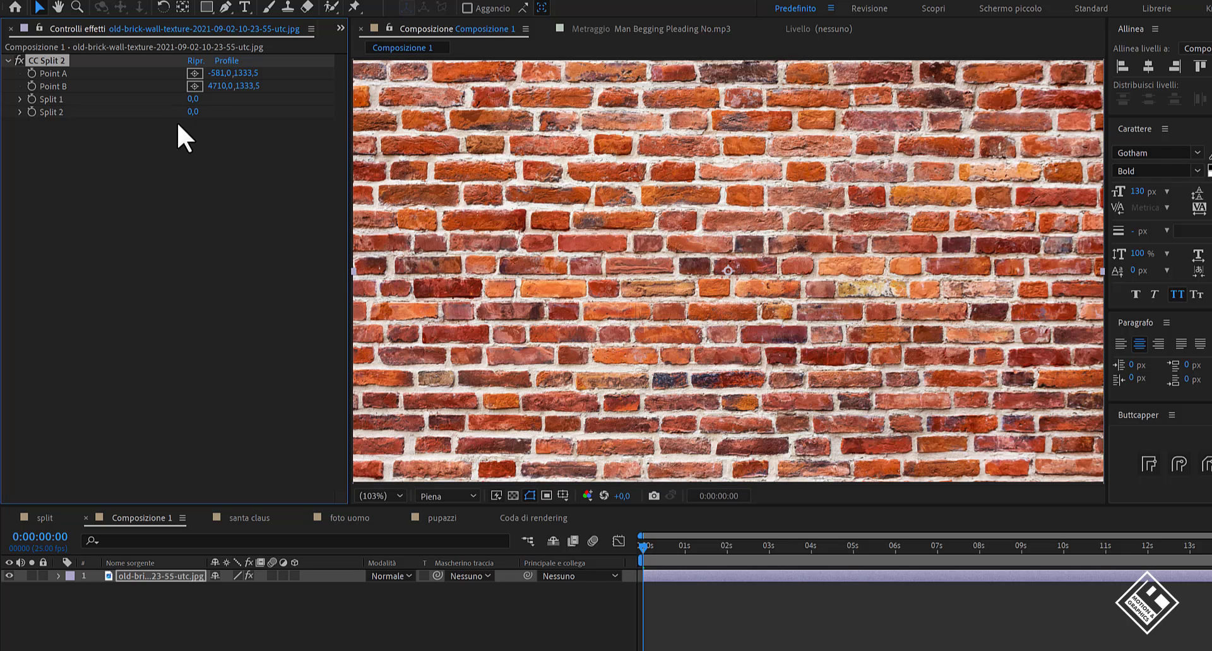
Undo the recent split changes and the Point B move on the brick wall
{"action": "key", "text": "F2"}
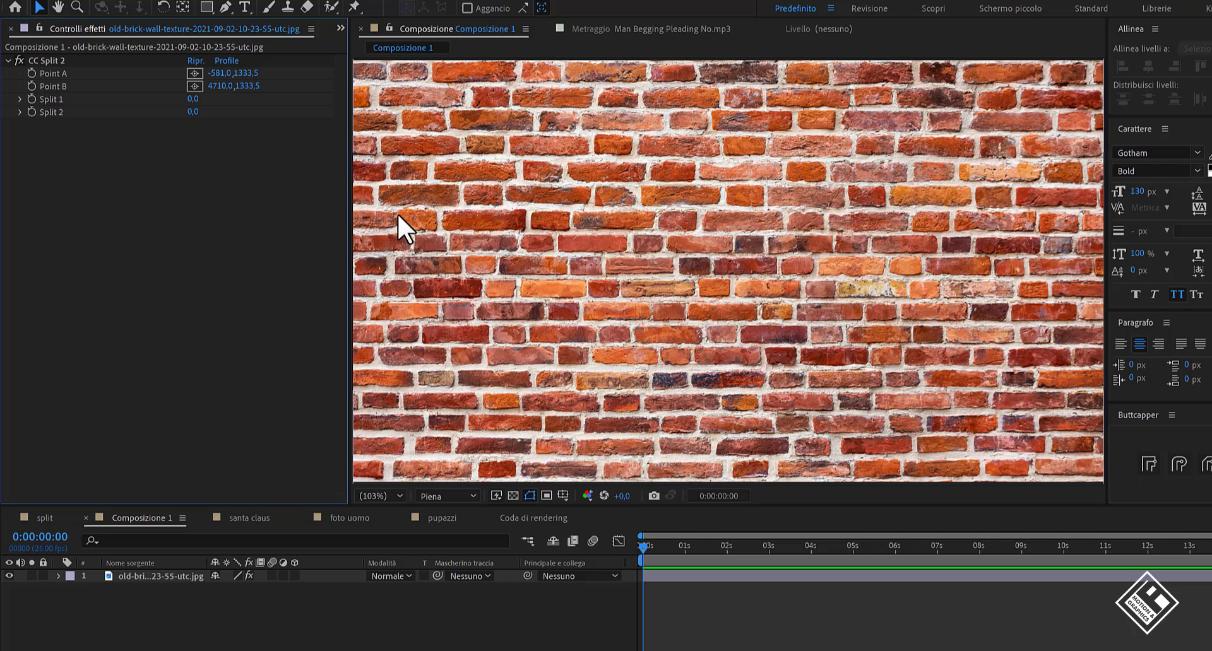
{"action": "left_click", "coordinate": [444, 224]}
{"action": "key", "text": "ctrl+z"}
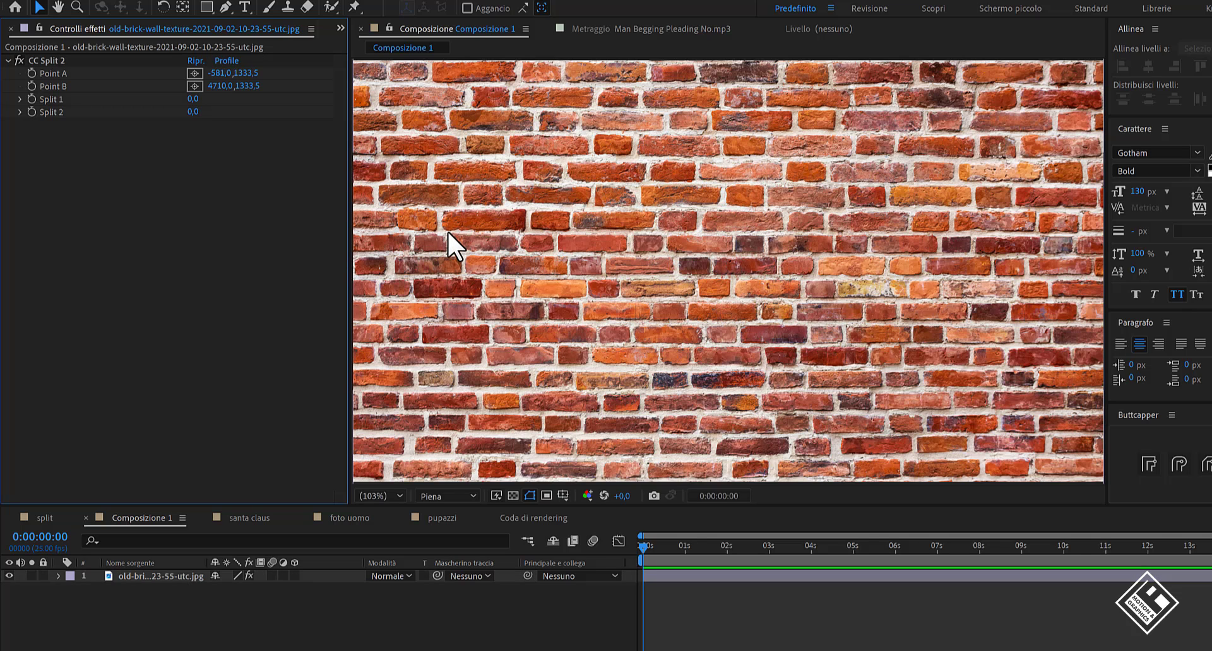
{"action": "key", "text": "ctrl+z"}
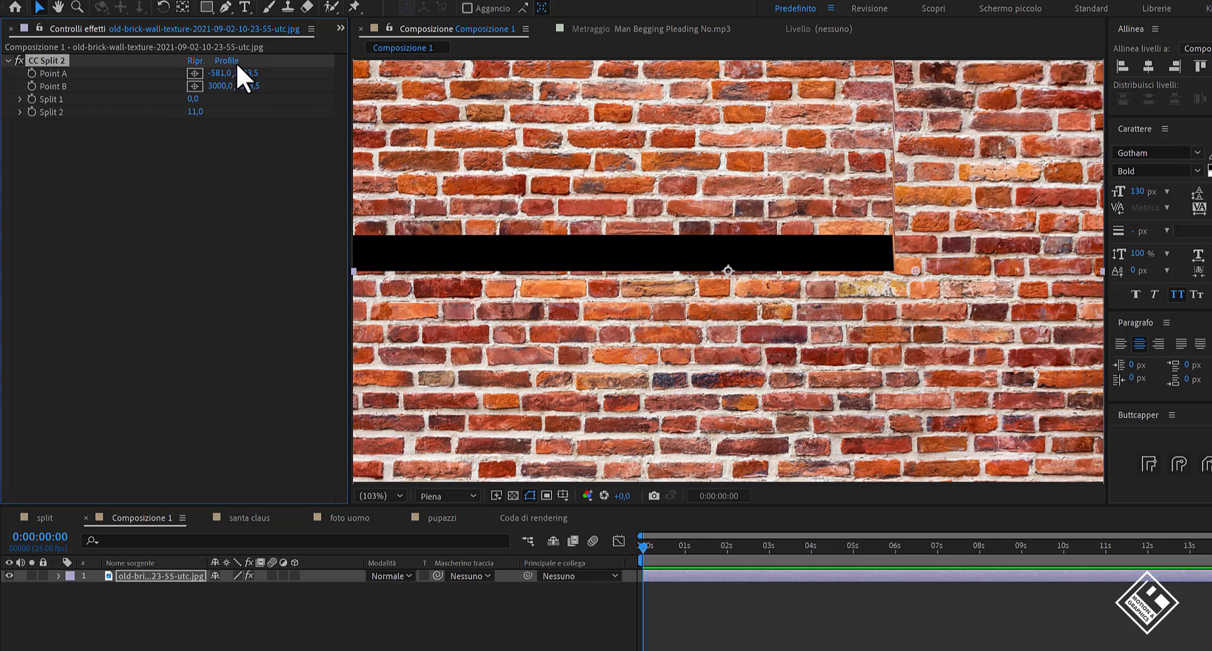
Reset CC Split 2 on the brick wall and link Split 2 to Split 1 with an expression
{"action": "left_click", "coordinate": [196, 61]}
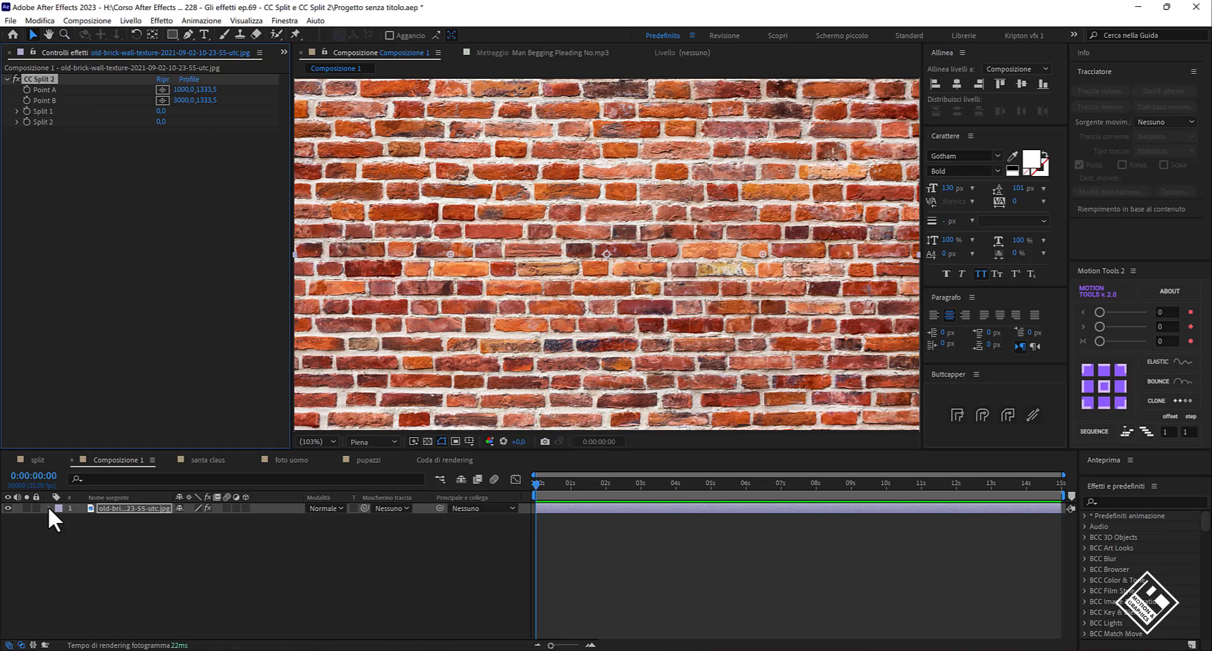
{"action": "left_click", "coordinate": [58, 576]}
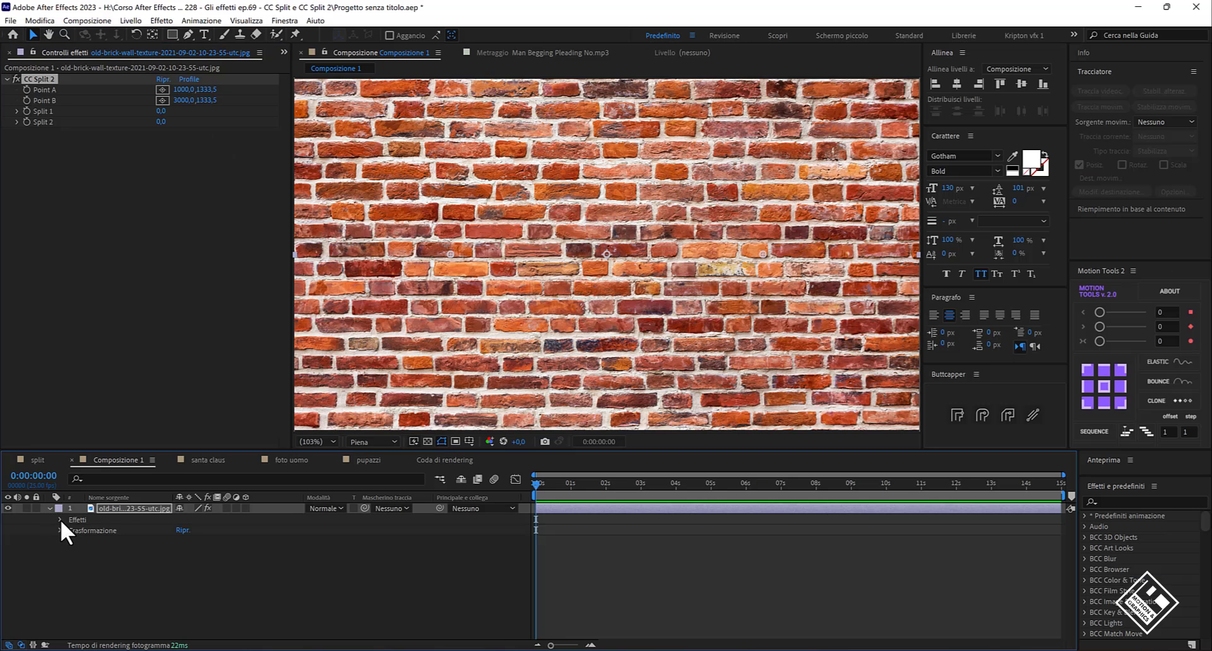
{"action": "left_click", "coordinate": [26, 120], "text": "alt"}
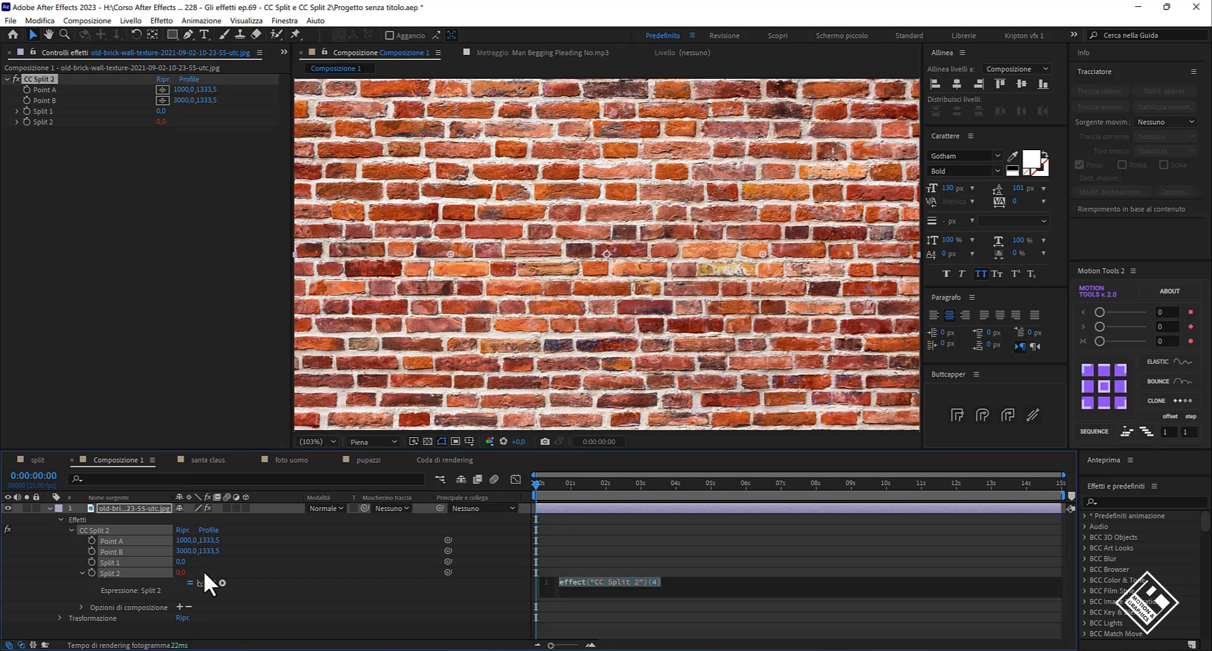
{"action": "left_click_drag", "start_coordinate": [210, 580], "coordinate": [119, 562]}
{"action": "left_click", "coordinate": [451, 584]}
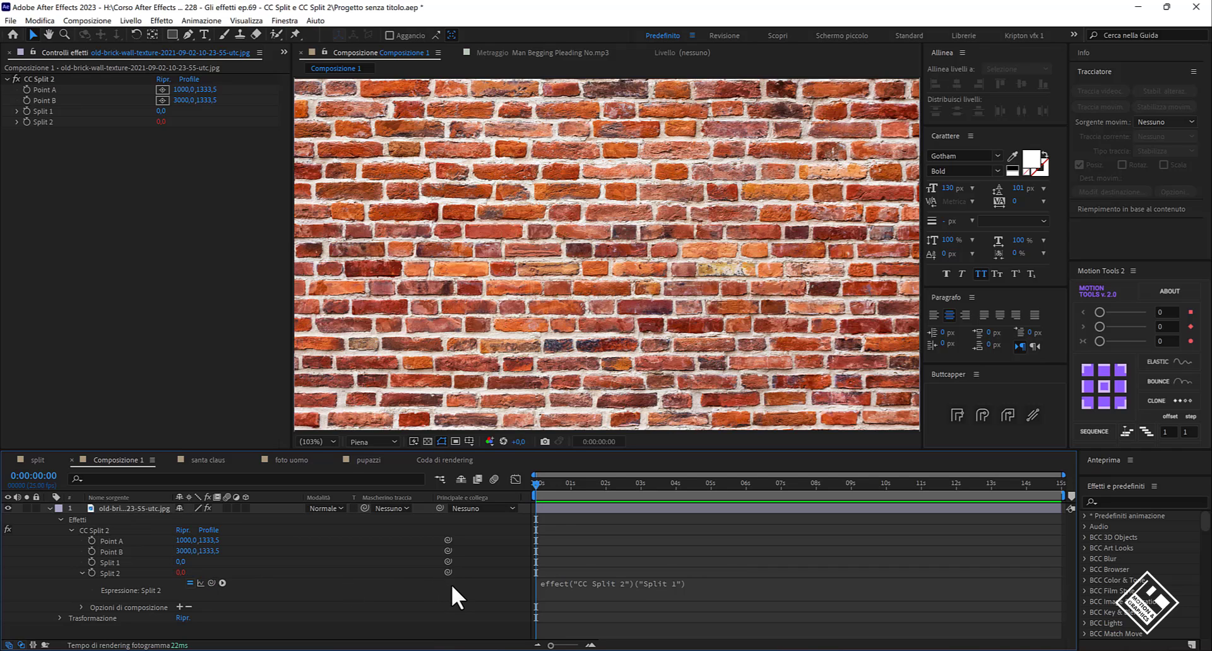
Open the brick wall with Split 1 at 66, apply a smooth curved profile preset, and reduce Split 1 to 30
{"action": "left_click_drag", "start_coordinate": [162, 113], "coordinate": [206, 132]}
{"action": "left_click", "coordinate": [190, 77]}
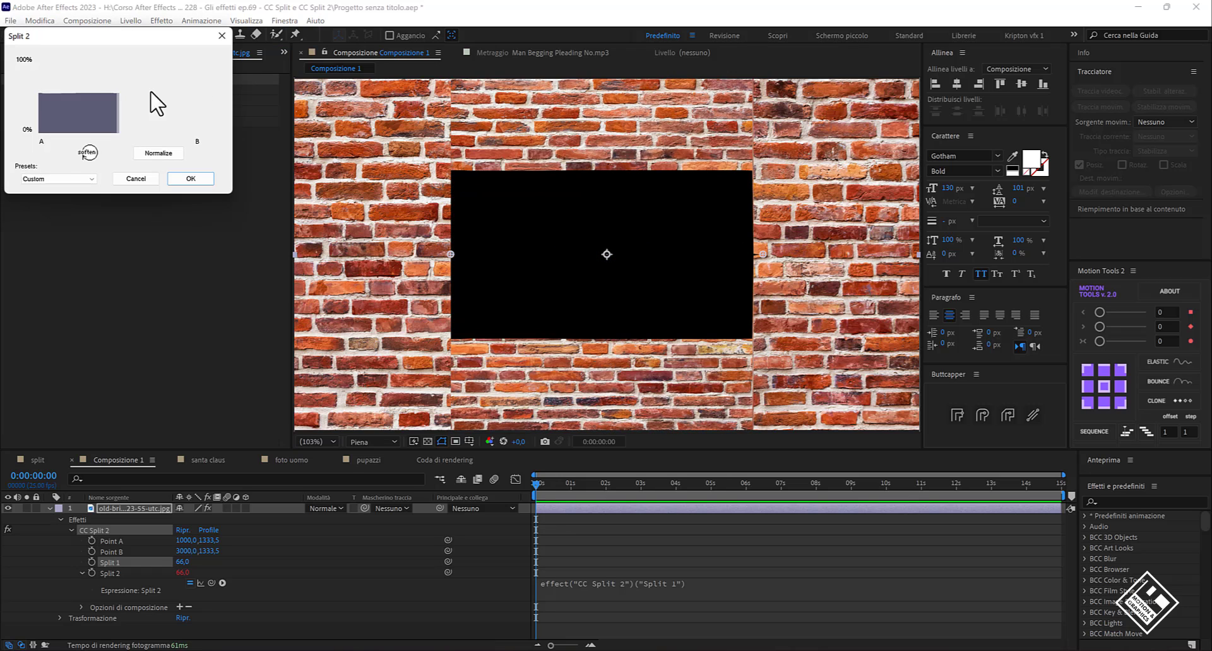
{"action": "left_click", "coordinate": [82, 180]}
{"action": "left_click", "coordinate": [66, 202]}
{"action": "left_click", "coordinate": [189, 177]}
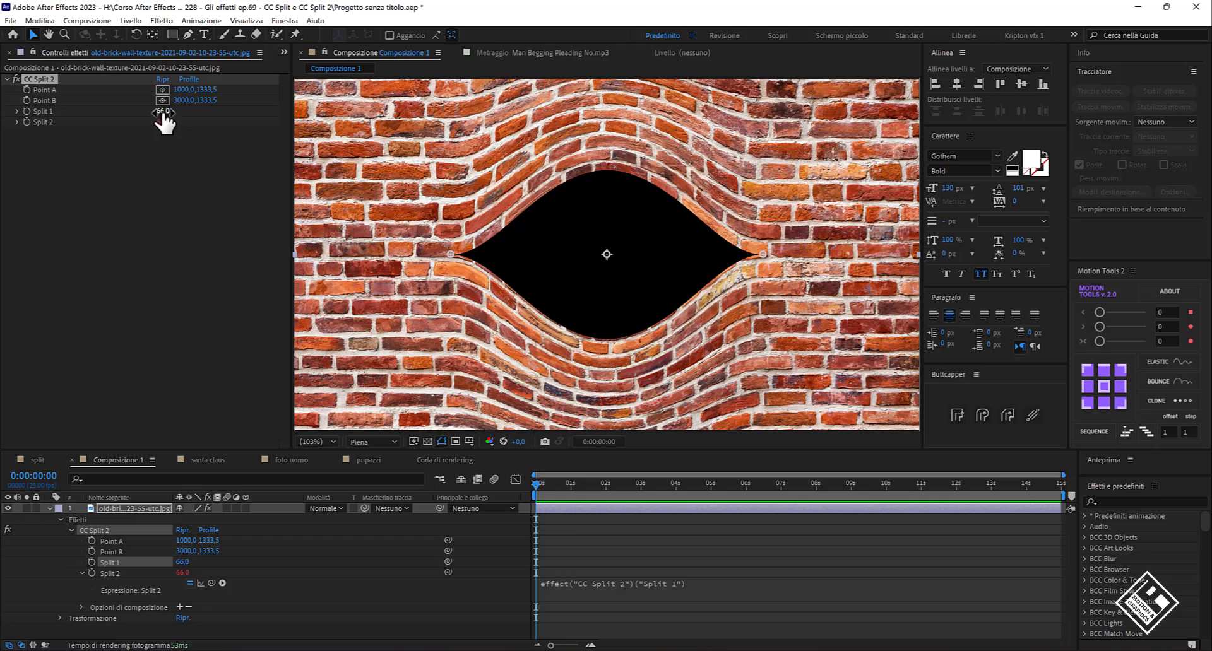
{"action": "left_click_drag", "start_coordinate": [163, 111], "coordinate": [138, 123]}
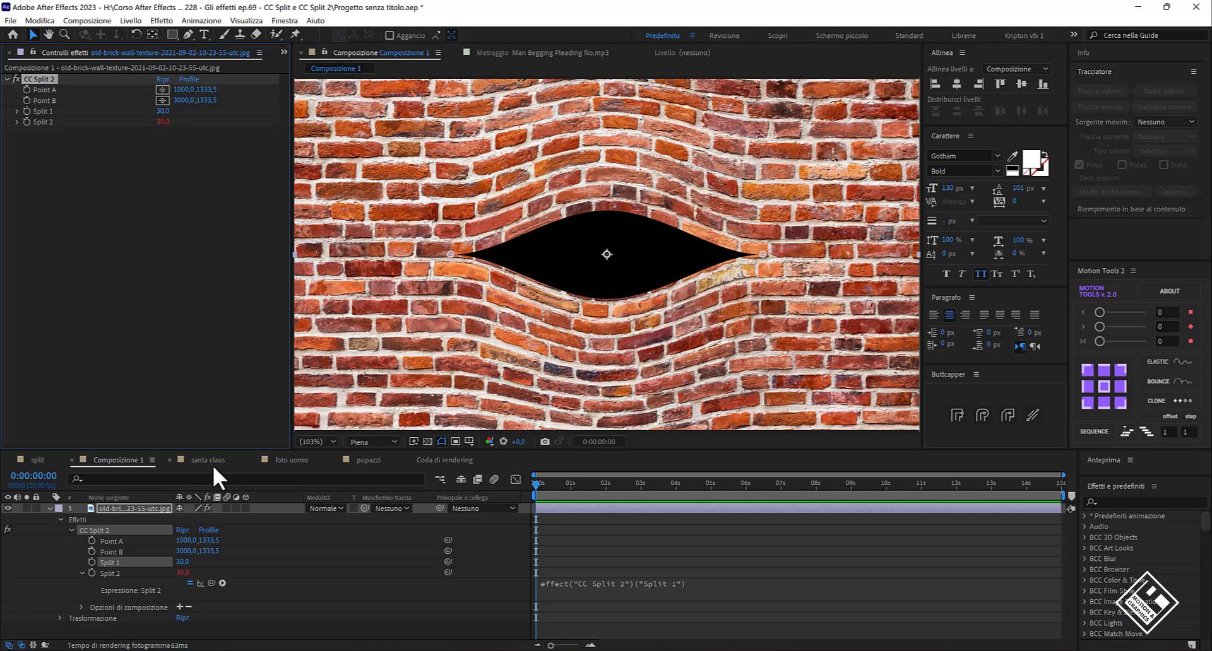
Open the foto uomo composition and apply CC Split 2 to the man's face photo
{"action": "left_click", "coordinate": [287, 460]}
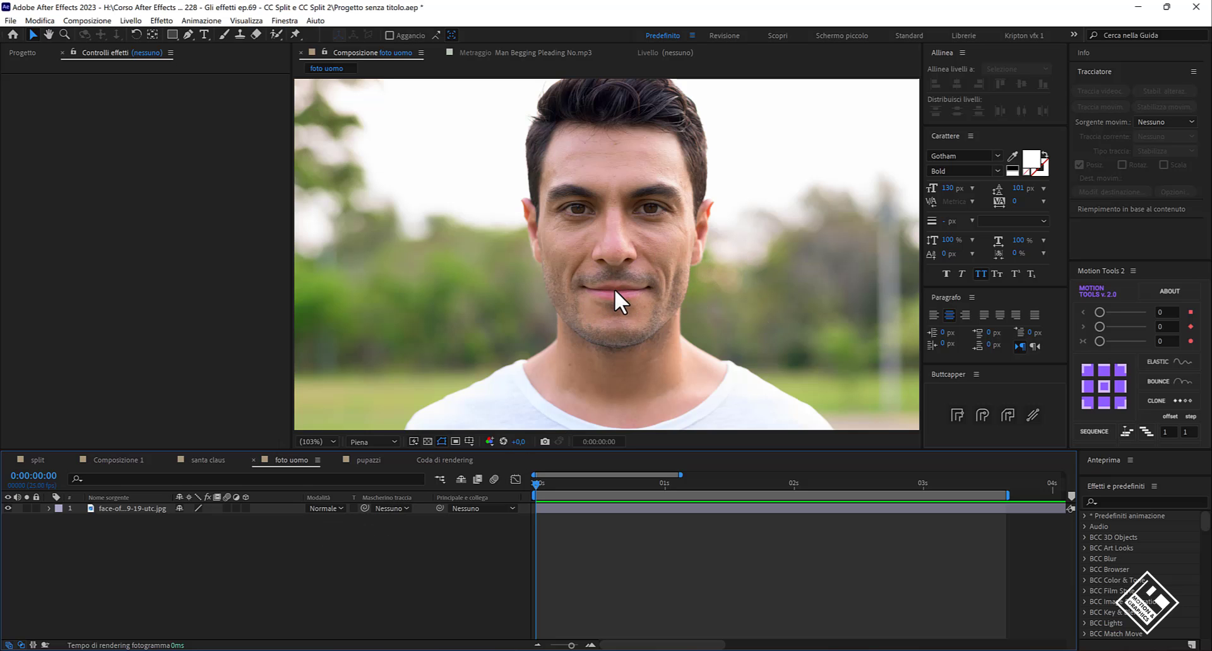
{"action": "key", "text": "period"}
{"action": "key", "text": "period"}
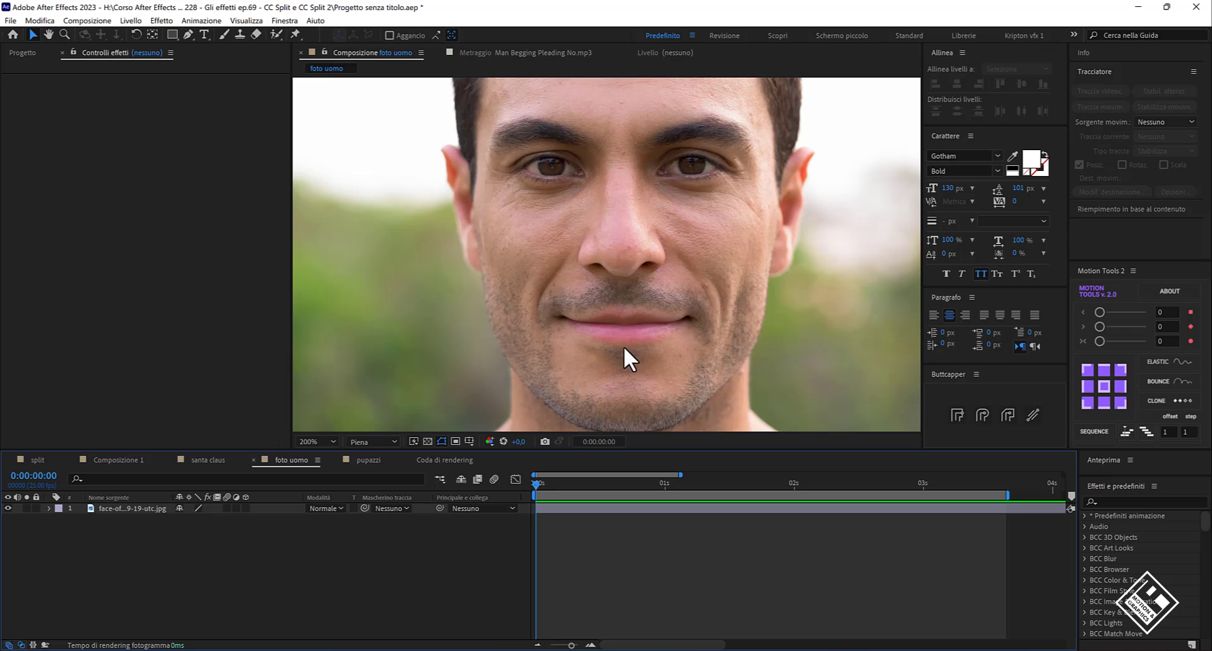
{"action": "left_click", "coordinate": [128, 509]}
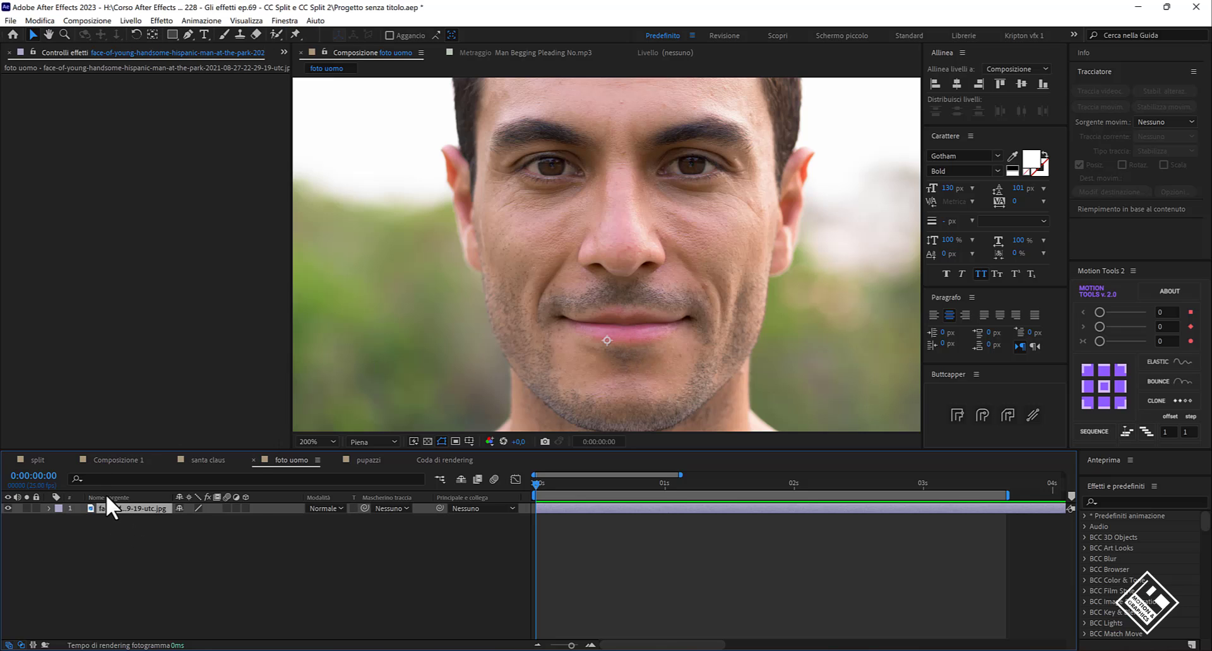
{"action": "key", "text": "ctrl+space"}
{"action": "type", "text": "cc split"}
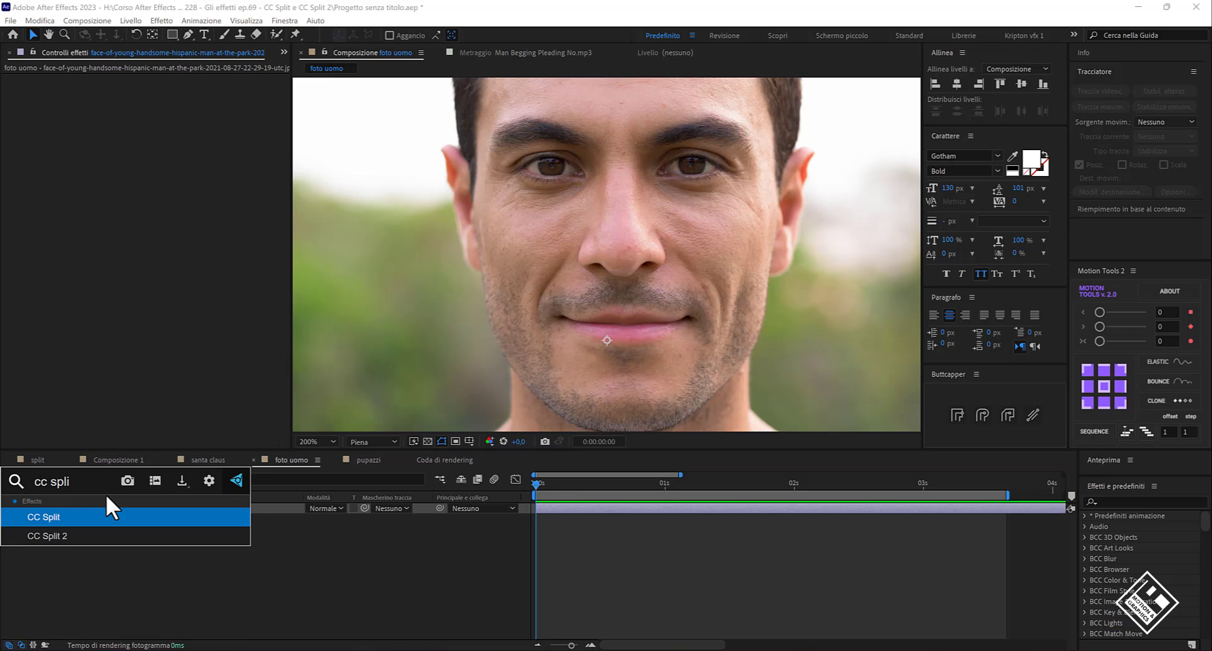
{"action": "key", "text": "Down"}
{"action": "key", "text": "Return"}
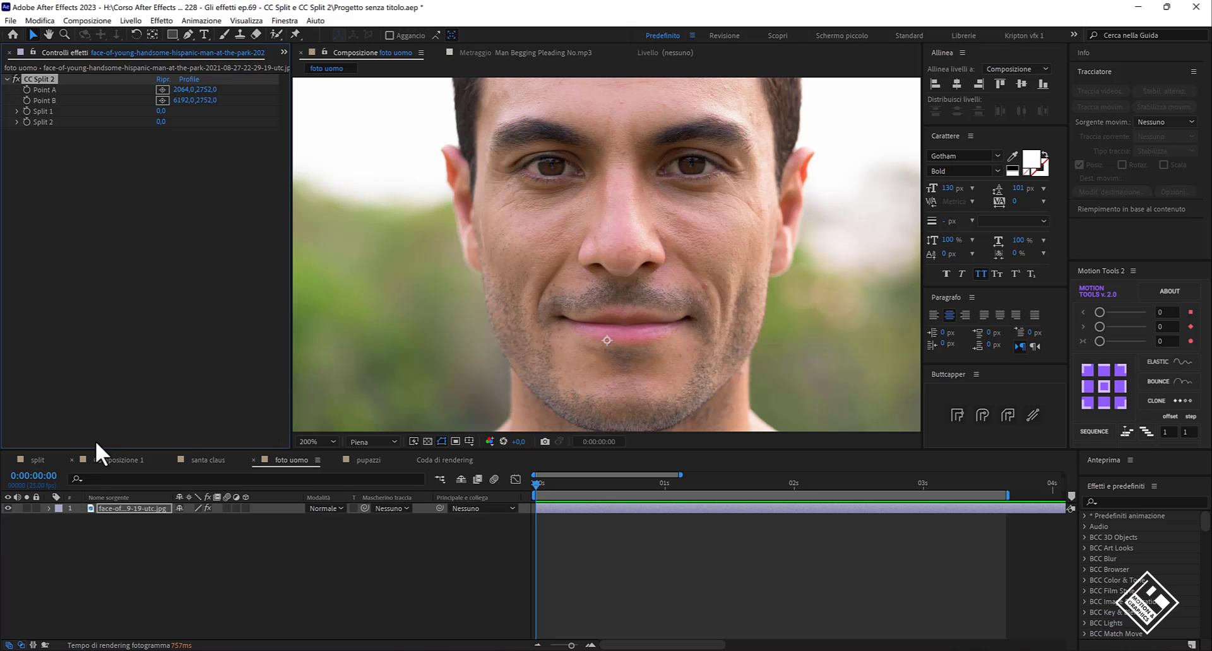
Place Point A on the left corner of the man's mouth at about 3947, 2662 and Point B on the right corner at about 4507, 2669
{"action": "left_click", "coordinate": [169, 507]}
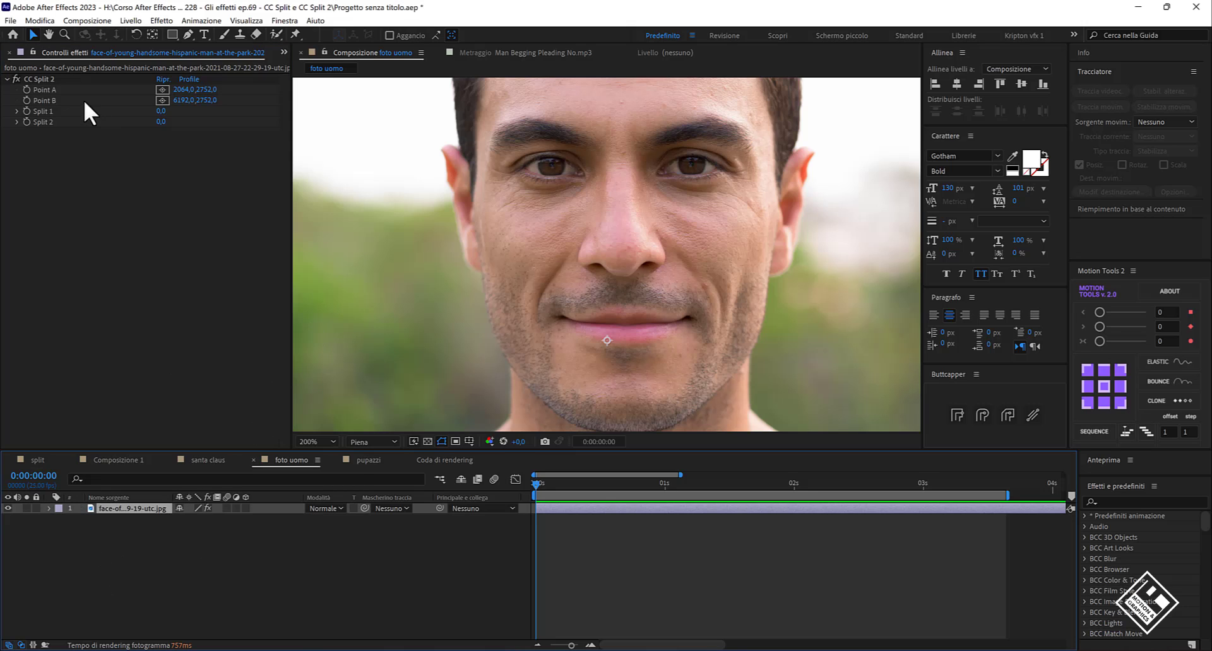
{"action": "left_click", "coordinate": [163, 90]}
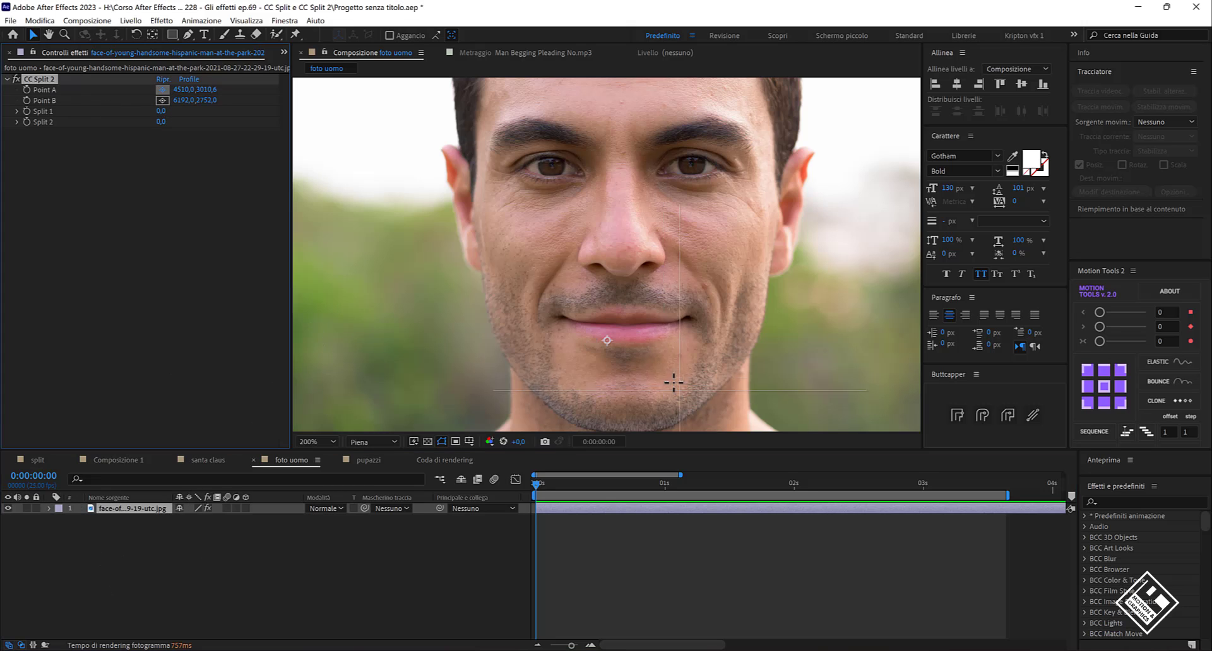
{"action": "left_click", "coordinate": [573, 323]}
{"action": "left_click", "coordinate": [162, 101]}
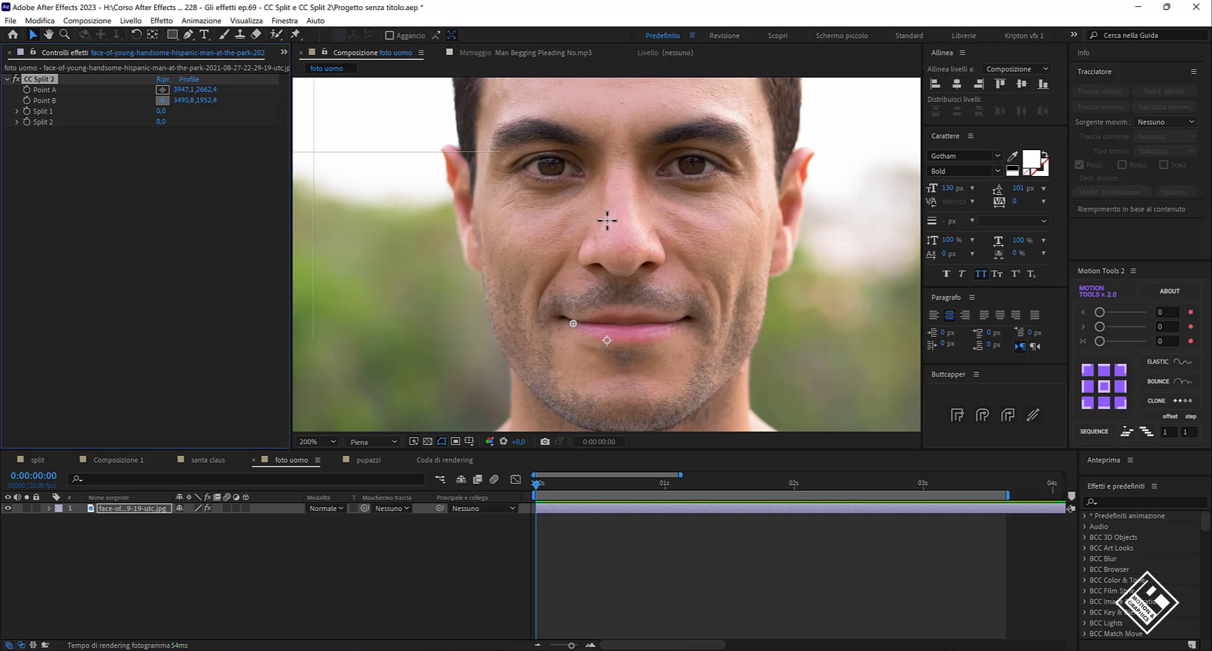
{"action": "left_click", "coordinate": [679, 325]}
Level both mouth points at Y 2667.5 along a horizontal guide, and open the mouth with Split 1 at 54 and Split 2 at 14
{"action": "key", "text": "ctrl+r"}
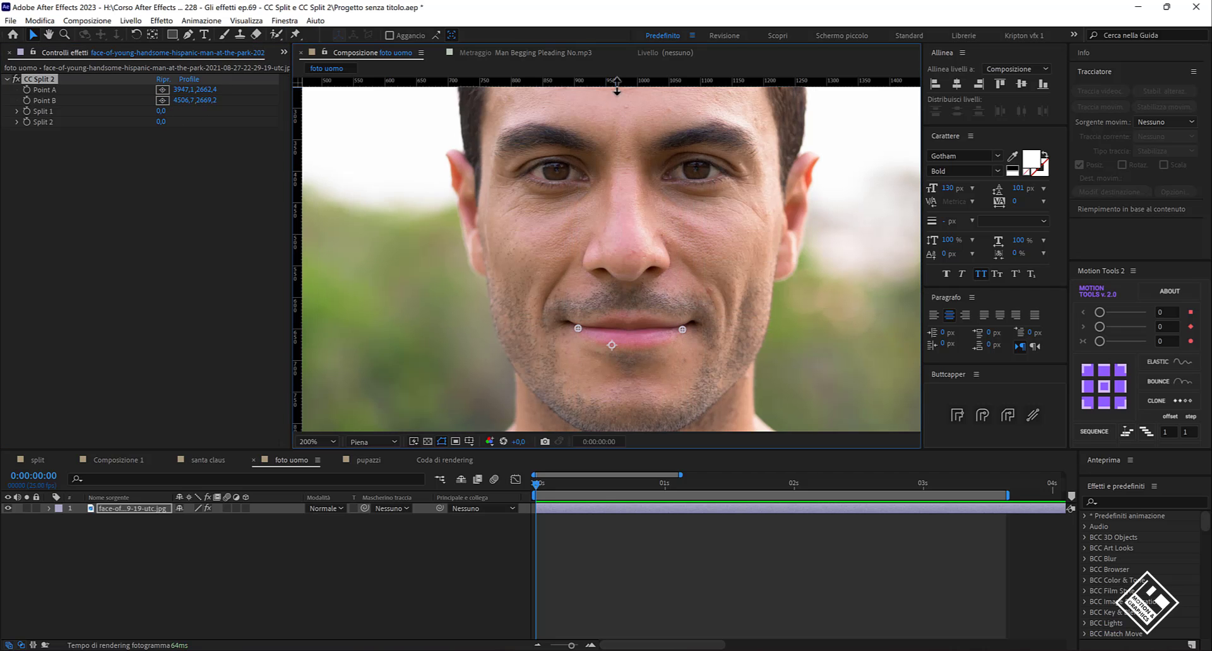
{"action": "left_click_drag", "start_coordinate": [617, 85], "coordinate": [683, 328]}
{"action": "left_click_drag", "start_coordinate": [578, 327], "coordinate": [578, 329]}
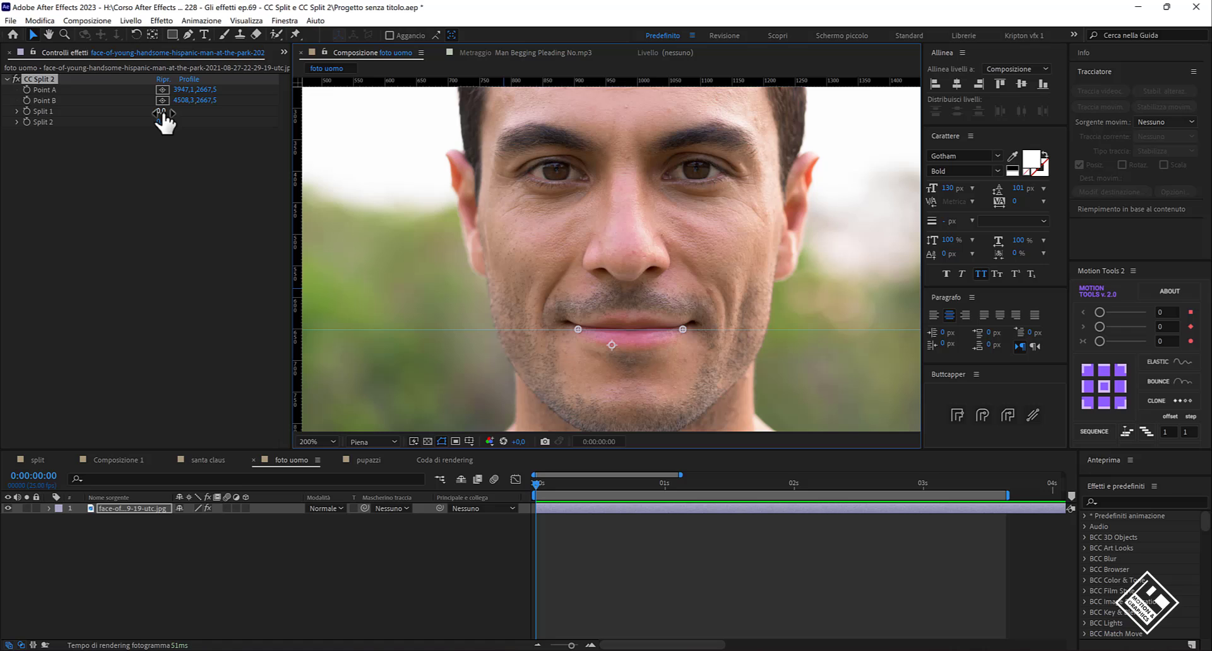
{"action": "mouse_move", "coordinate": [161, 113]}
{"action": "left_mouse_down"}
{"action": "mouse_move", "coordinate": [203, 116]}
{"action": "mouse_move", "coordinate": [166, 123]}
{"action": "left_mouse_up"}
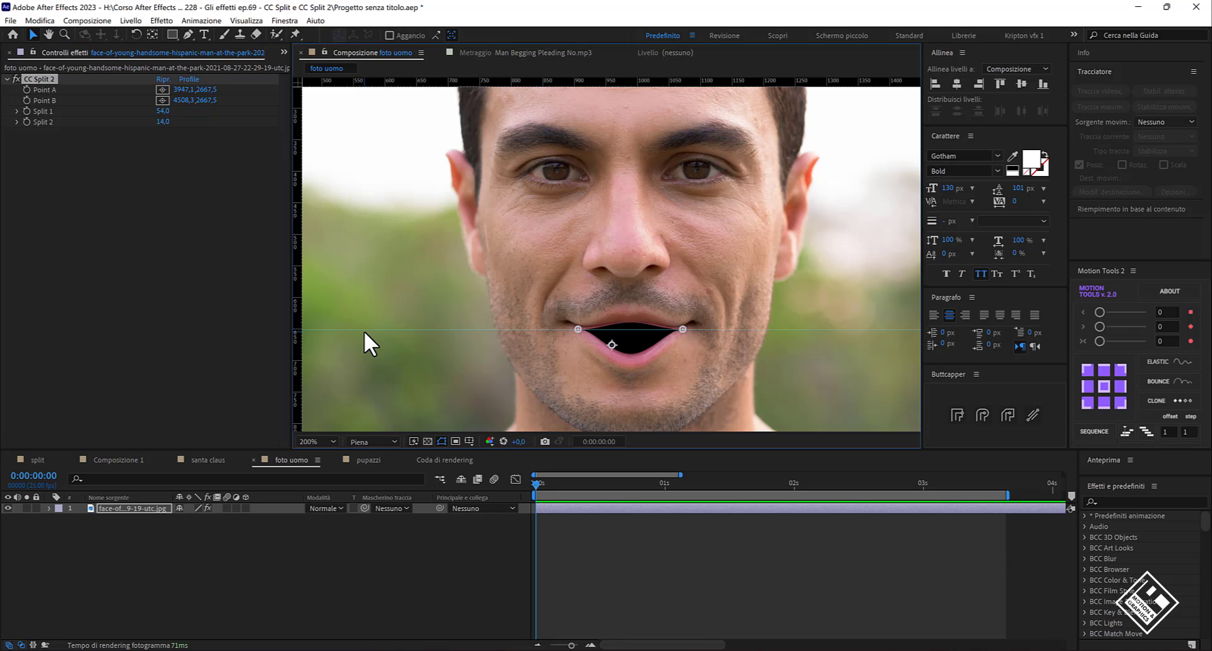
Remove the guide, hide the rulers and display the transparency grid behind the open mouth
{"action": "left_click_drag", "start_coordinate": [363, 329], "coordinate": [377, 77]}
{"action": "left_click", "coordinate": [428, 441]}
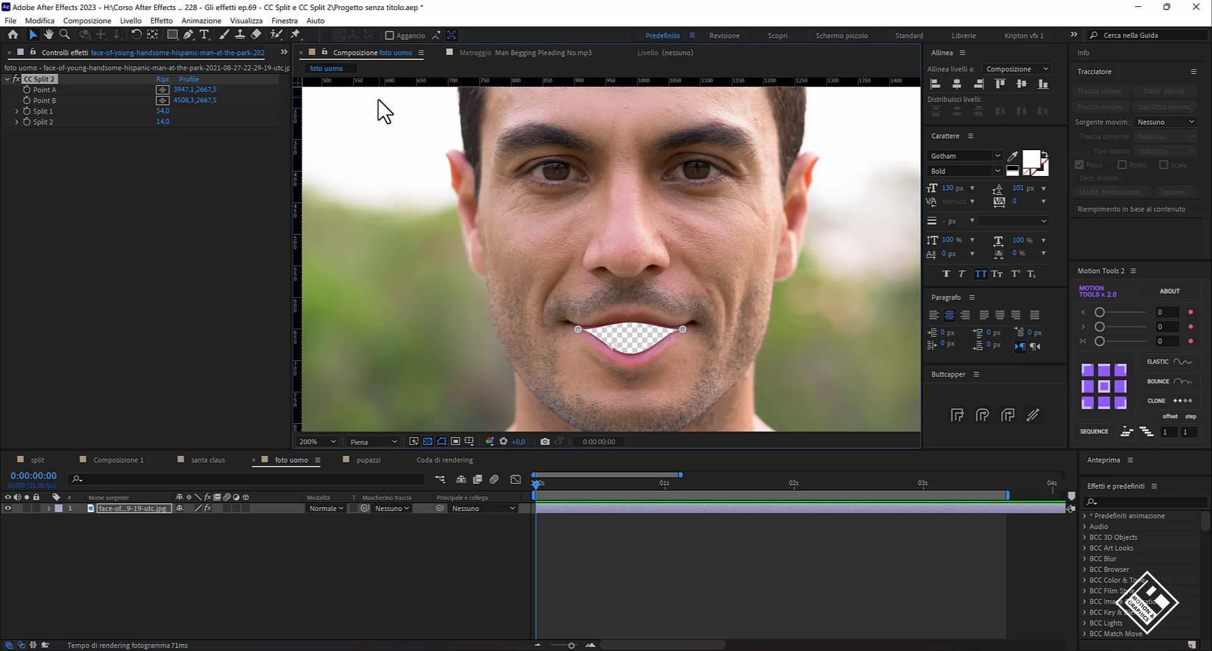
{"action": "key", "text": "ctrl+r"}
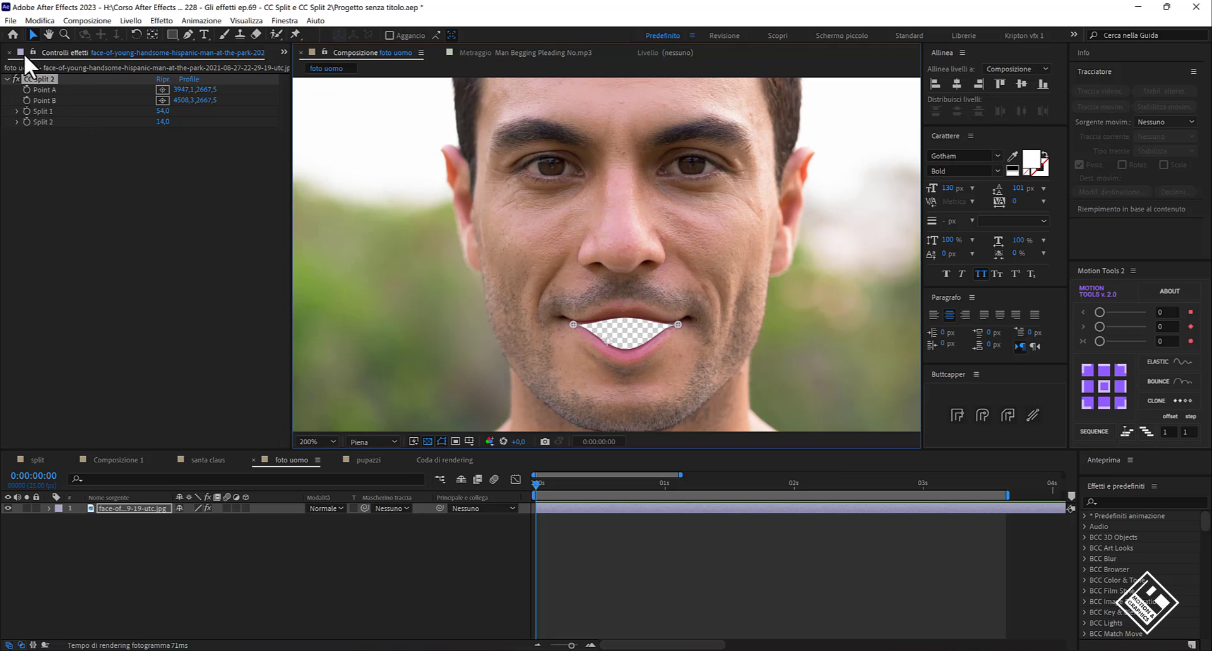
Place the 3d-illustration vampire close-up image over the mouth, scaled to 19.2%, and move its layer beneath the face photo
{"action": "left_click", "coordinate": [283, 50]}
{"action": "left_click", "coordinate": [328, 67]}
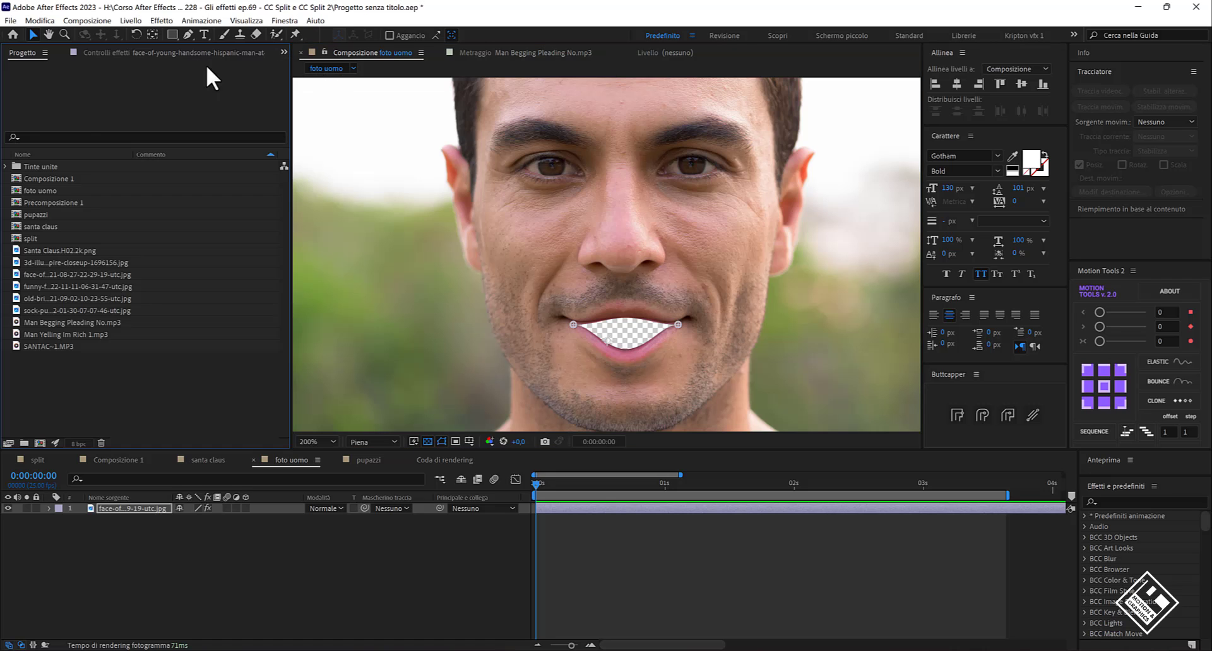
{"action": "left_click_drag", "start_coordinate": [48, 262], "coordinate": [655, 310]}
{"action": "key", "text": "s"}
{"action": "key", "text": "shift+t"}
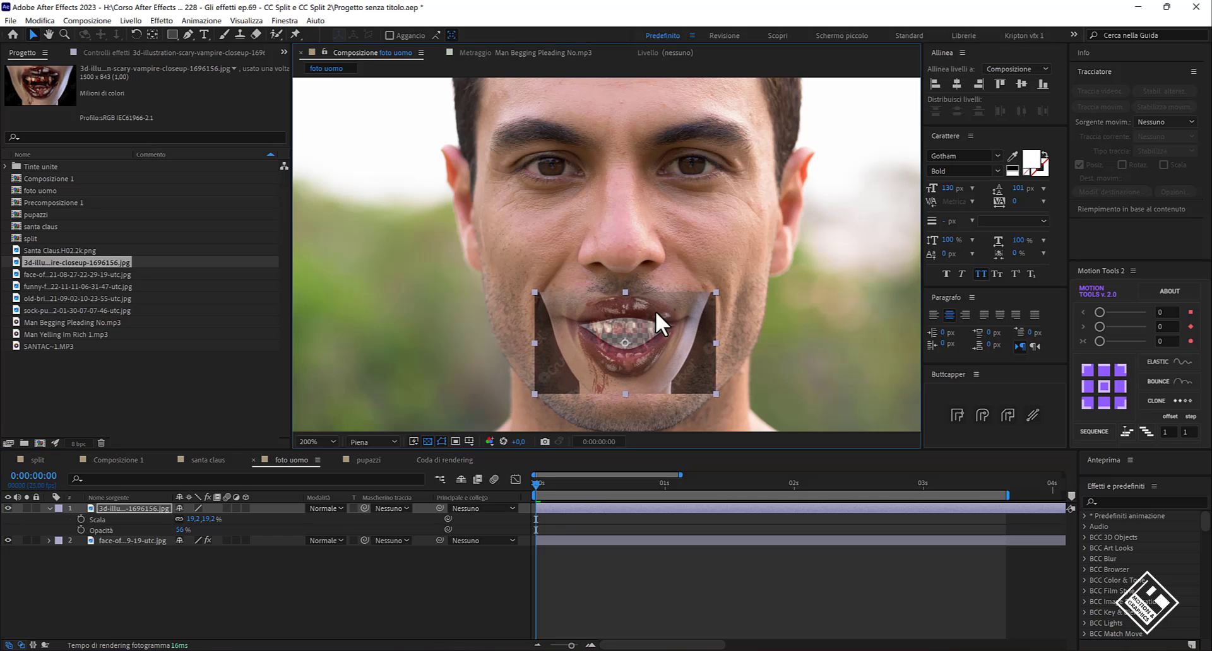
{"action": "key", "text": "ctrl+z"}
{"action": "left_click_drag", "start_coordinate": [260, 597], "coordinate": [133, 559]}
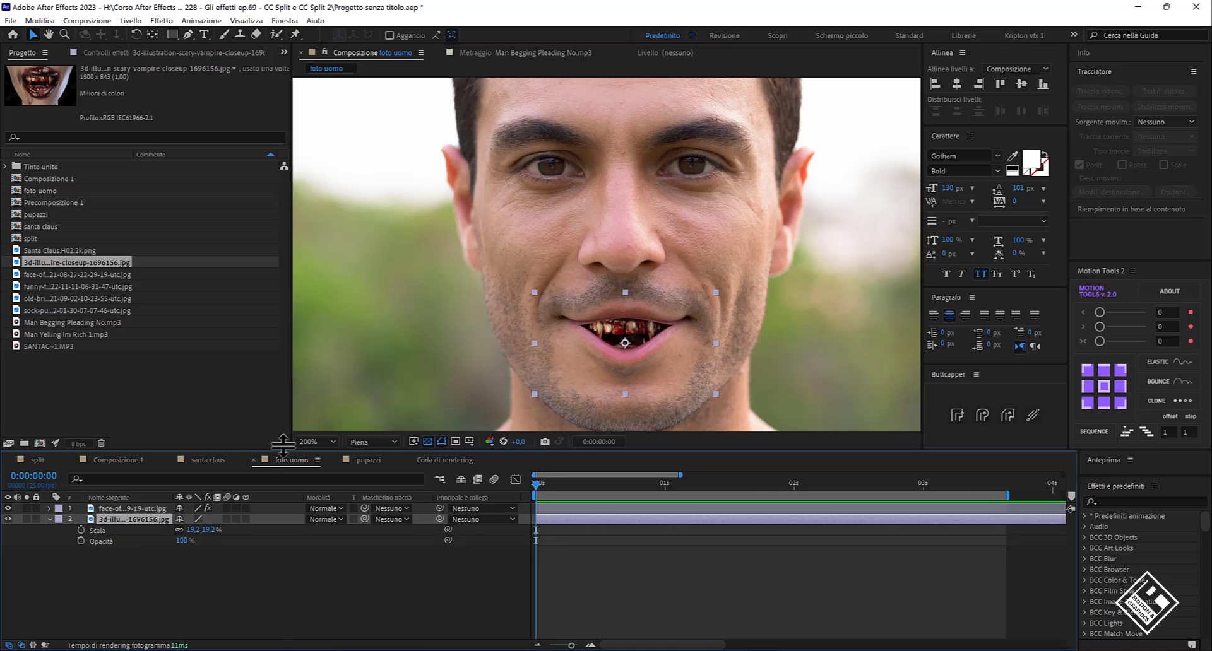
Set Split 1 on the face to 75 and raise the mouth points, Point A to 3945.4, 2648.9 and Point B to Y 2655.6
{"action": "left_click", "coordinate": [130, 508]}
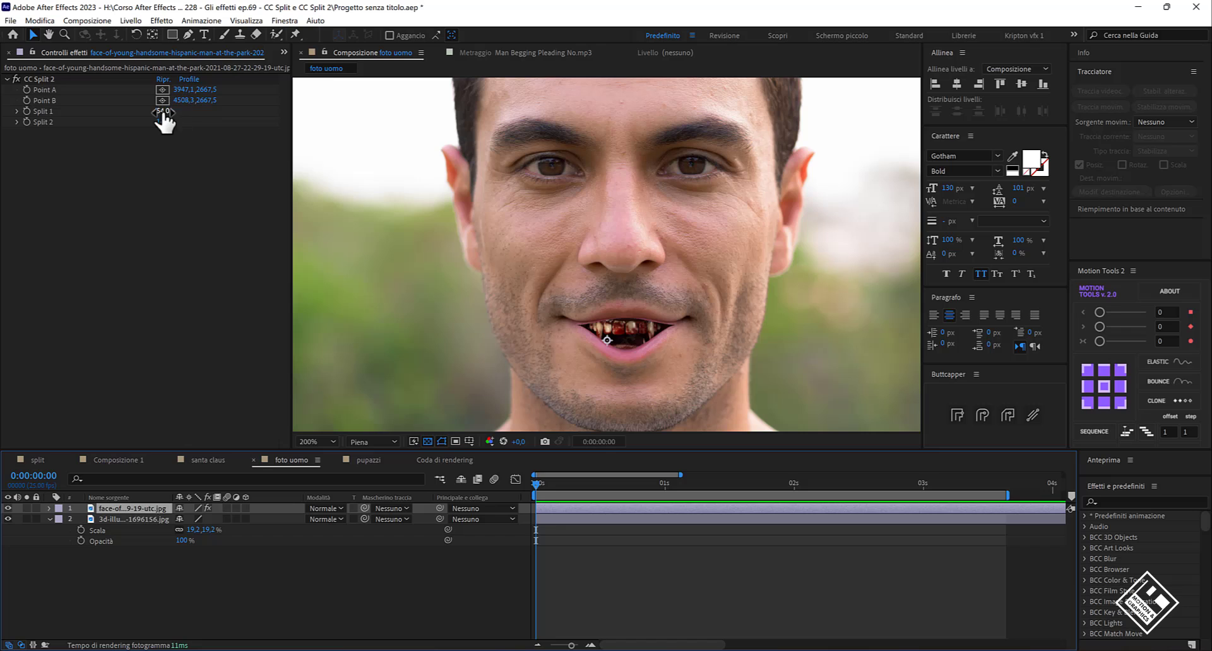
{"action": "left_click_drag", "start_coordinate": [162, 110], "coordinate": [173, 114]}
{"action": "left_click_drag", "start_coordinate": [572, 321], "coordinate": [572, 317]}
{"action": "scroll", "coordinate": [572, 317], "scroll_direction": "down", "scroll_amount": 2}
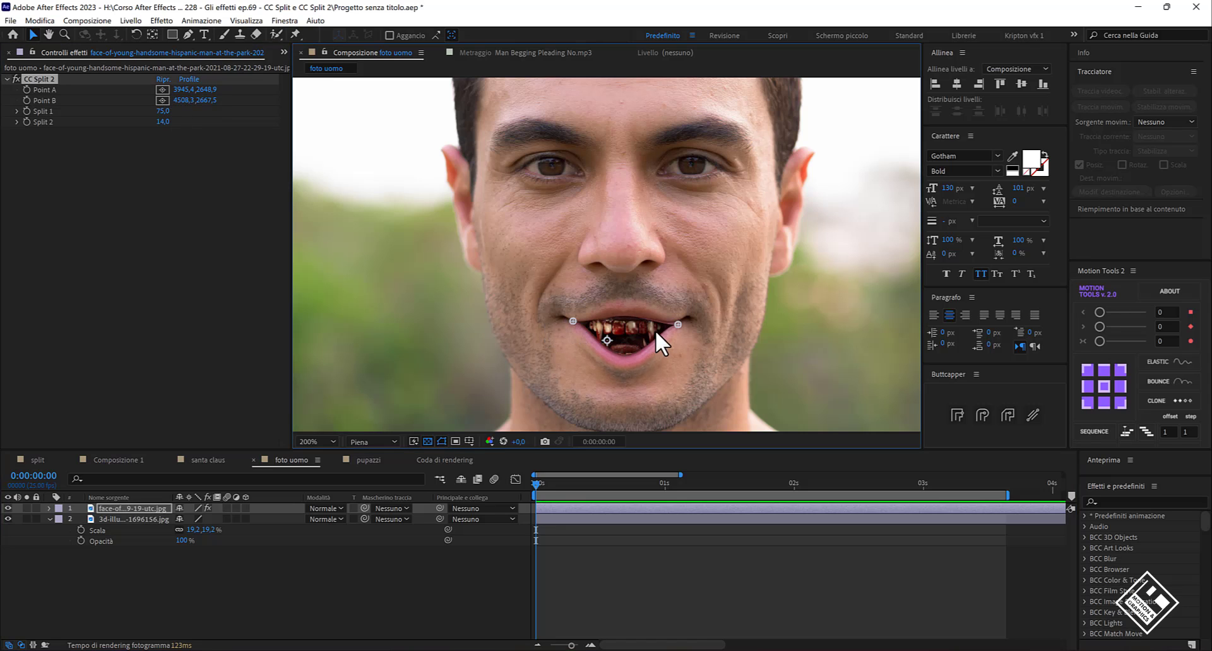
{"action": "key", "text": "shift+slash"}
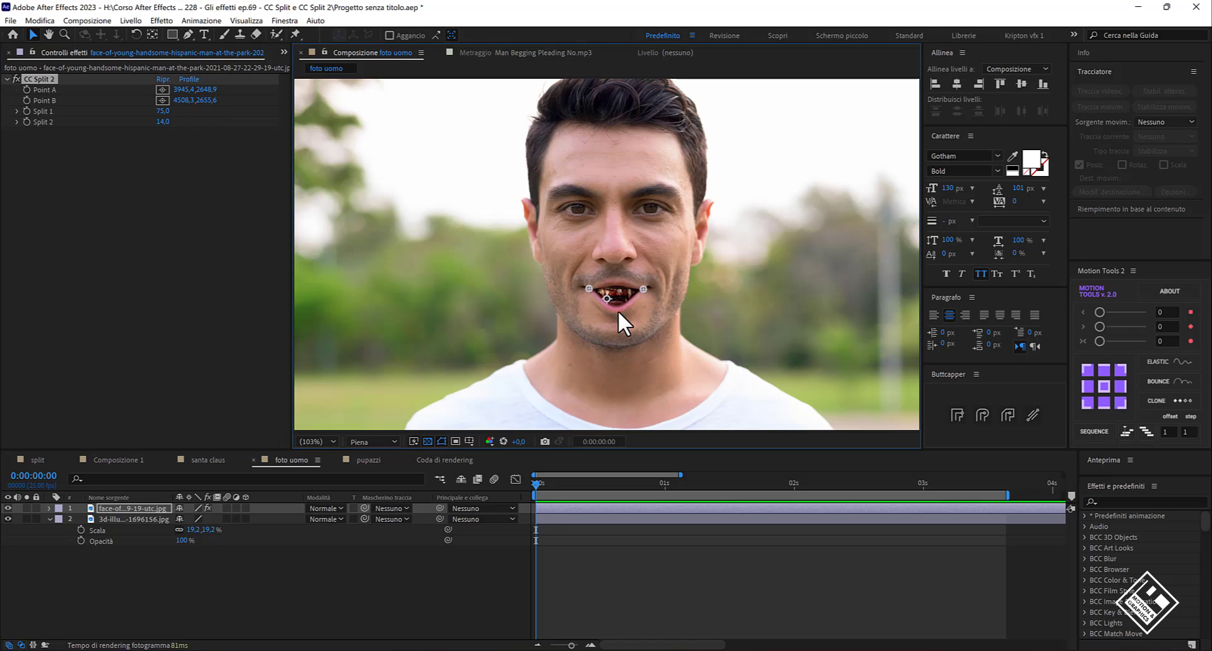
{"action": "scroll", "coordinate": [617, 319], "scroll_direction": "up", "scroll_amount": 2}
{"action": "mouse_move", "coordinate": [162, 111]}
{"action": "left_mouse_down"}
{"action": "mouse_move", "coordinate": [197, 121]}
{"action": "mouse_move", "coordinate": [182, 121]}
{"action": "left_mouse_up"}
Parent the vampire close-up layer to the face photo layer
{"action": "left_click", "coordinate": [136, 519]}
{"action": "left_click_drag", "start_coordinate": [440, 519], "coordinate": [126, 509]}
{"action": "left_click", "coordinate": [203, 598]}
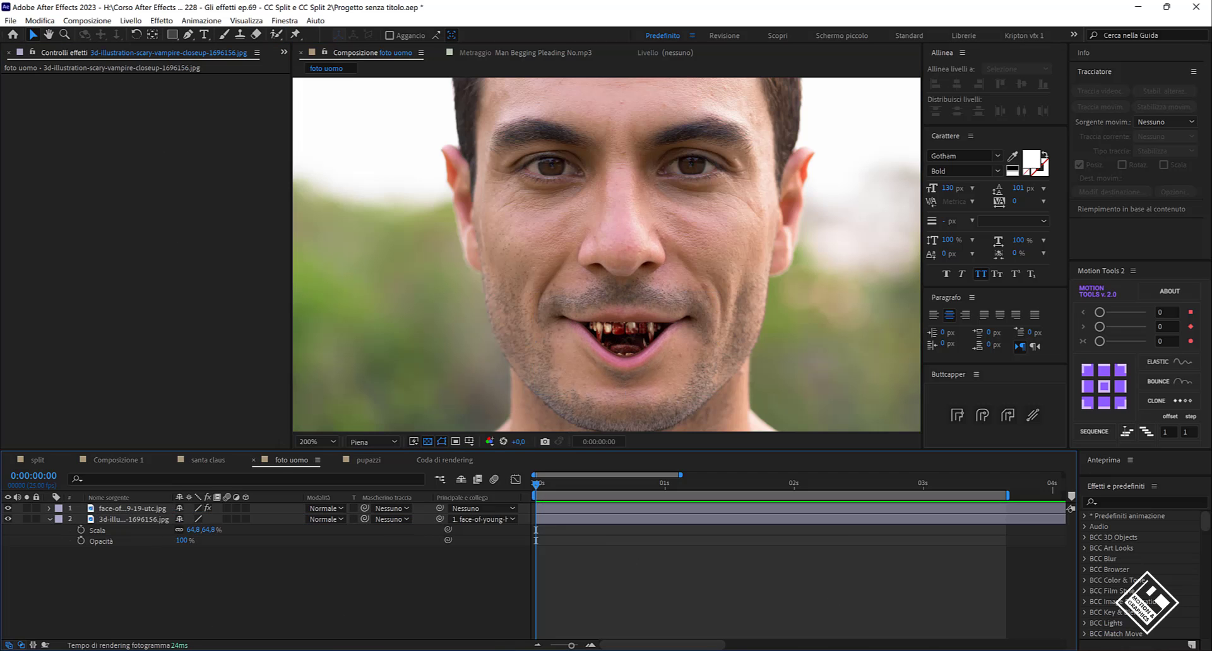
Vary the face's mouth opening, first with Split 1 at 63 and Split 2 at 16, finishing with Split 1 at 52 and Split 2 at 9
{"action": "left_click", "coordinate": [164, 509]}
{"action": "mouse_move", "coordinate": [166, 111]}
{"action": "left_mouse_down"}
{"action": "mouse_move", "coordinate": [129, 121]}
{"action": "mouse_move", "coordinate": [183, 120]}
{"action": "left_mouse_up"}
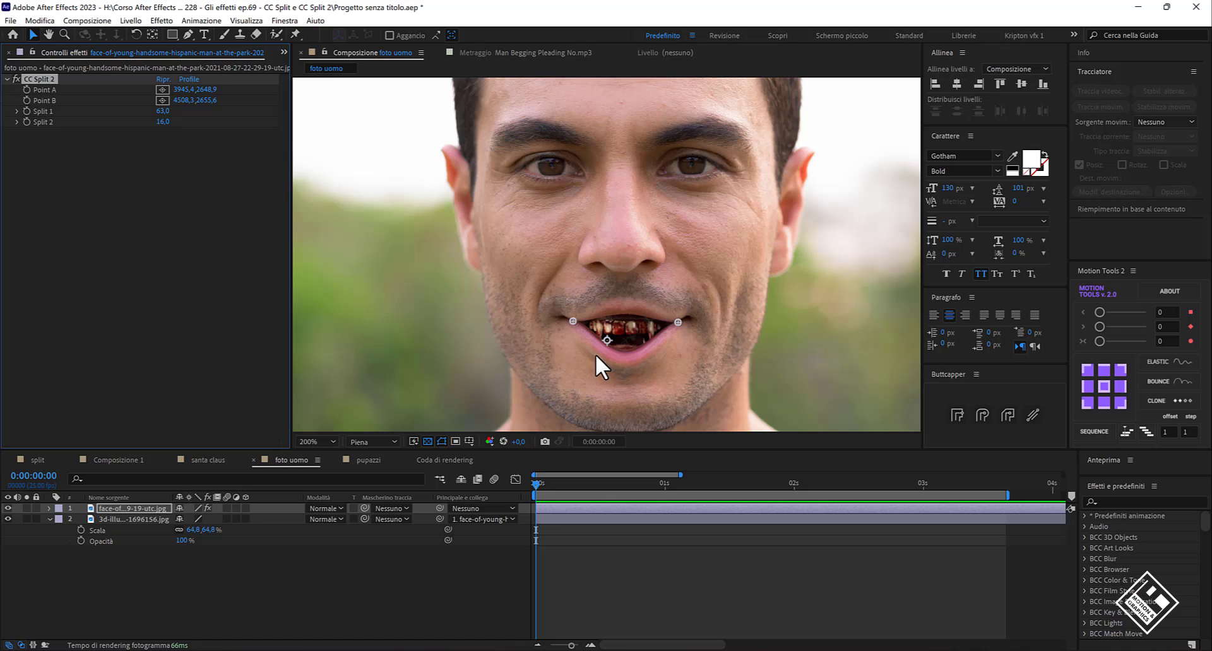
{"action": "mouse_move", "coordinate": [162, 116]}
{"action": "left_mouse_down"}
{"action": "mouse_move", "coordinate": [136, 111]}
{"action": "mouse_move", "coordinate": [164, 116]}
{"action": "mouse_move", "coordinate": [158, 127]}
{"action": "left_mouse_up"}
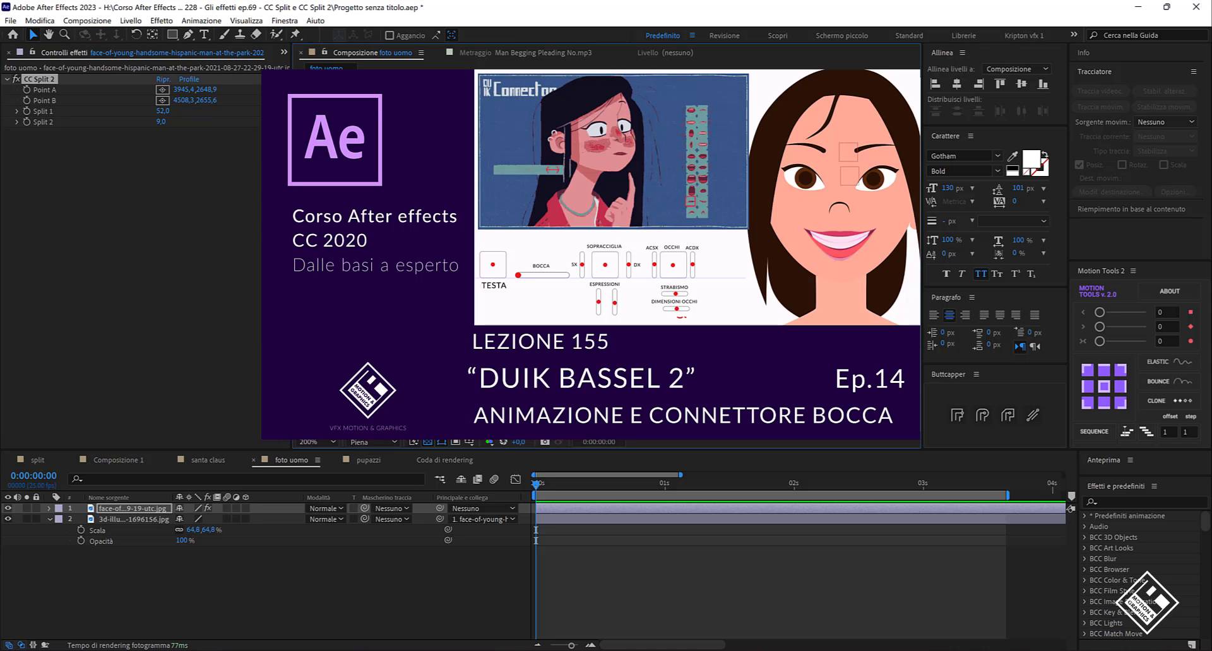
{"action": "key", "text": "shift+slash"}
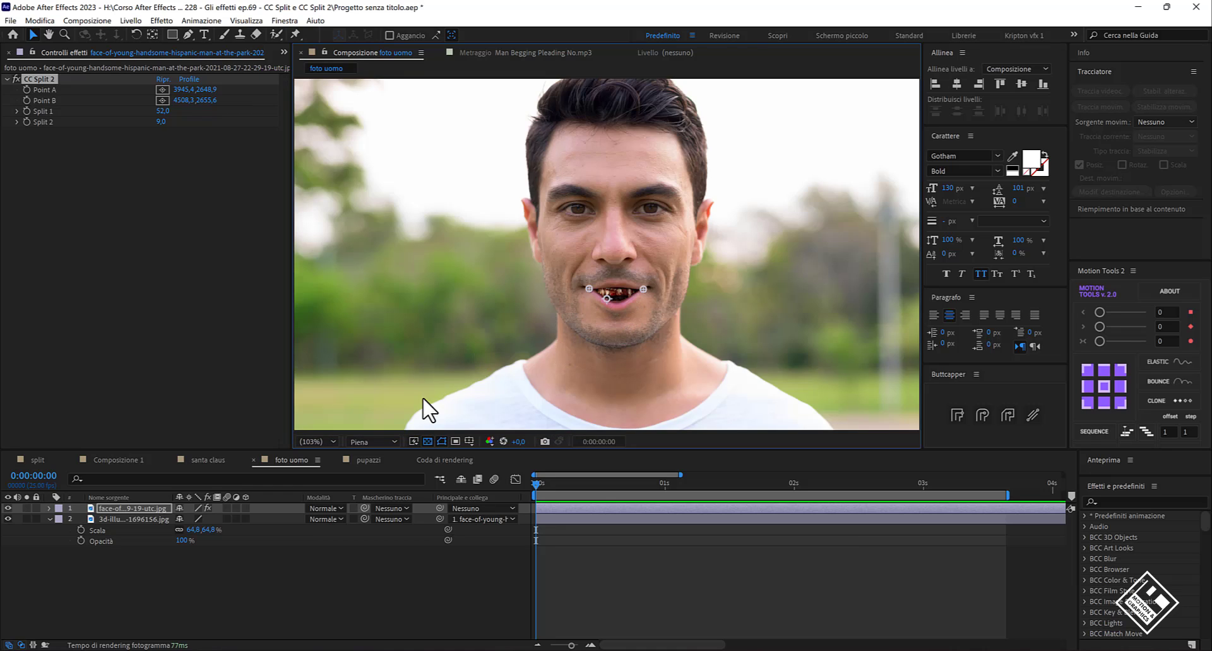
{"action": "left_click", "coordinate": [305, 624]}
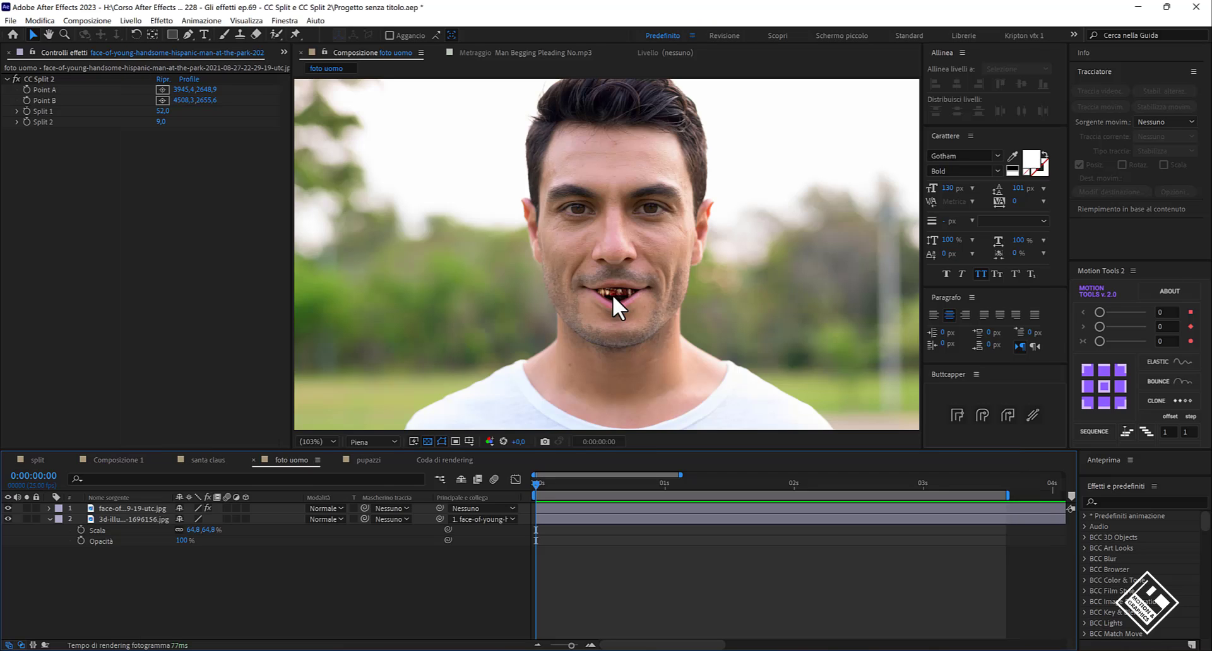
{"action": "key", "text": "period"}
{"action": "key", "text": "period"}
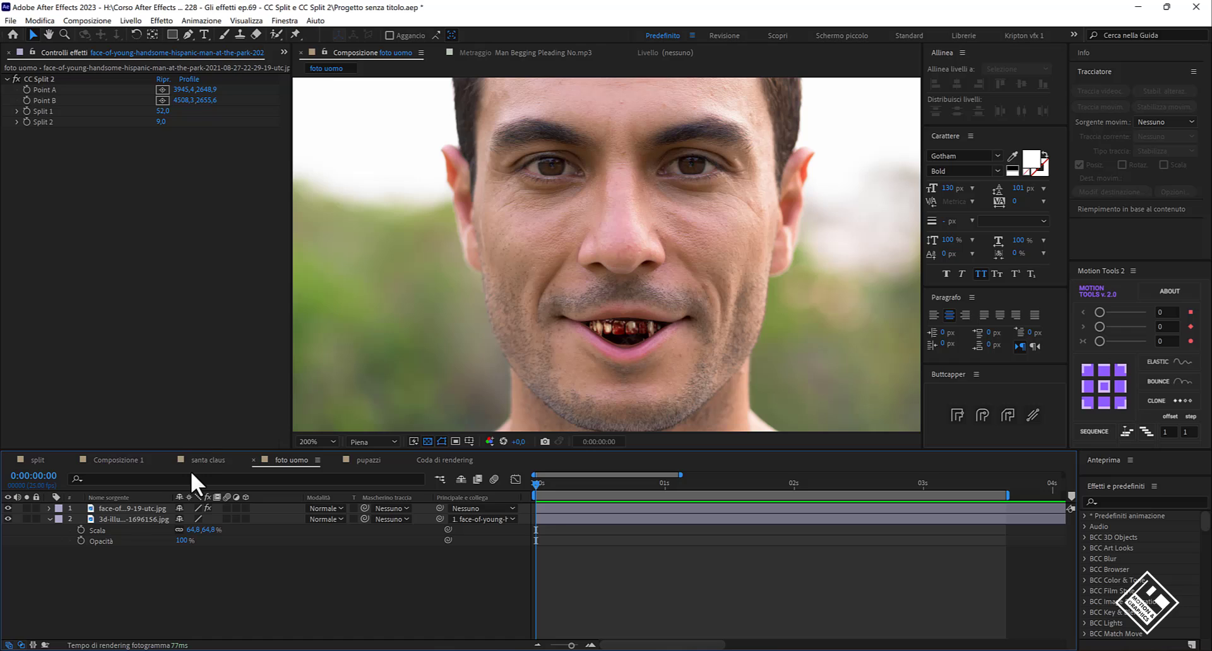
Switch to the santa claus composition and open Santa's mouth by setting Split 1 to 37
{"action": "left_click", "coordinate": [212, 460]}
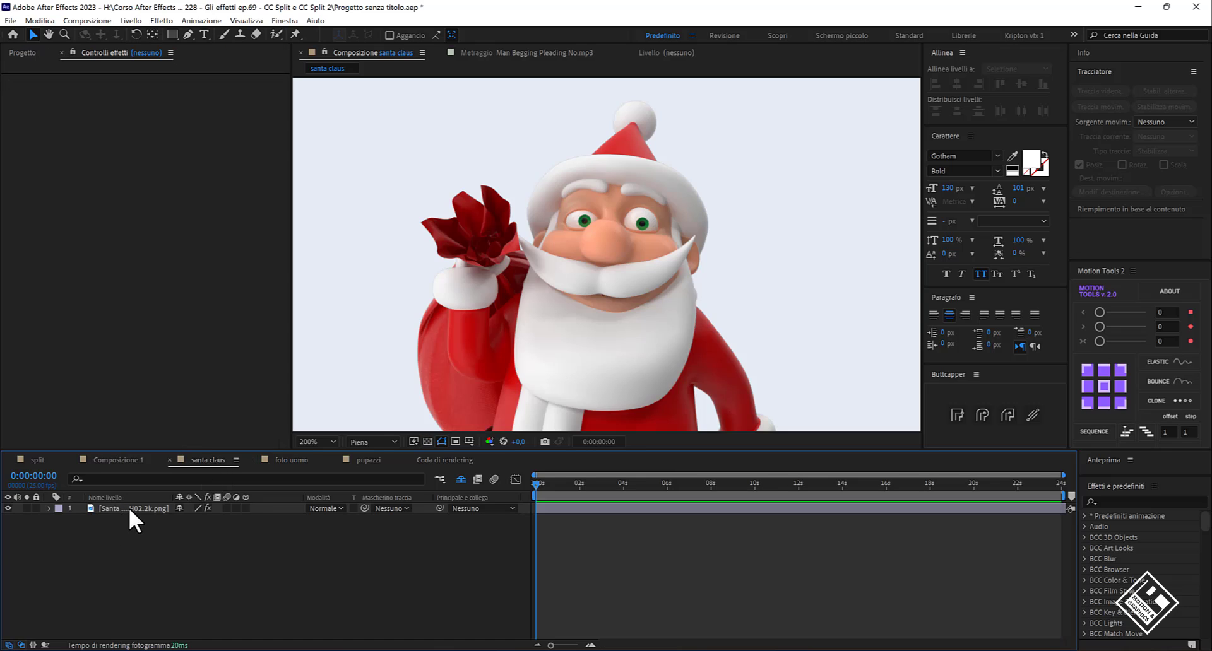
{"action": "left_click", "coordinate": [133, 509]}
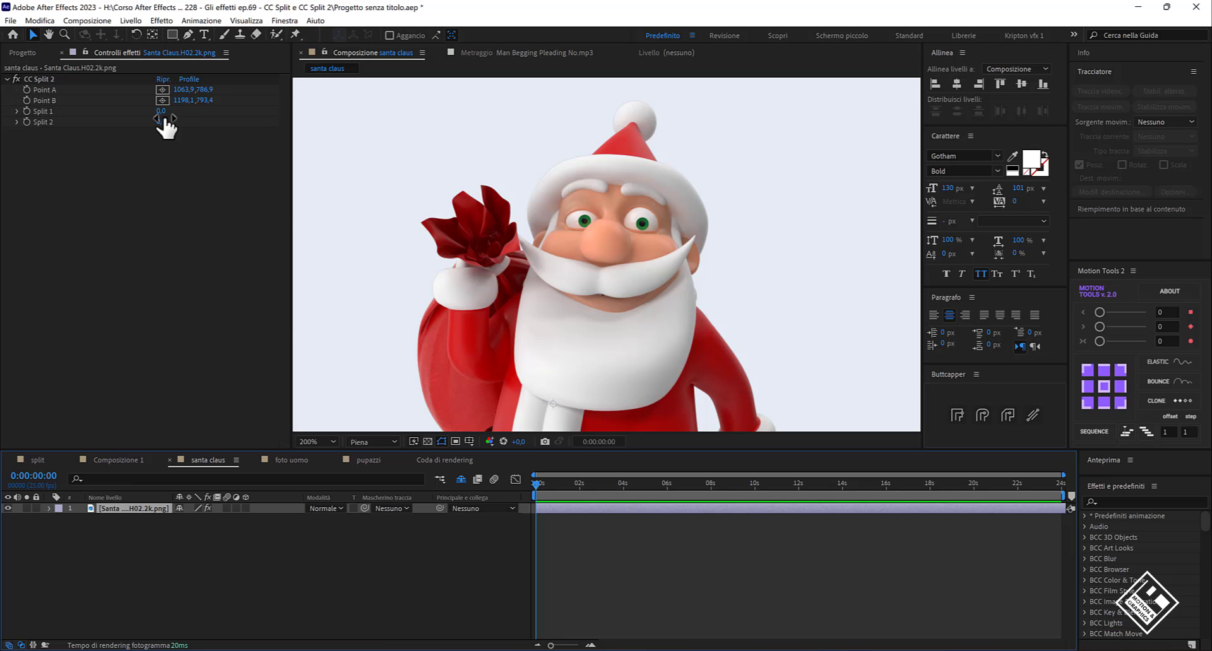
{"action": "left_click_drag", "start_coordinate": [161, 112], "coordinate": [113, 125]}
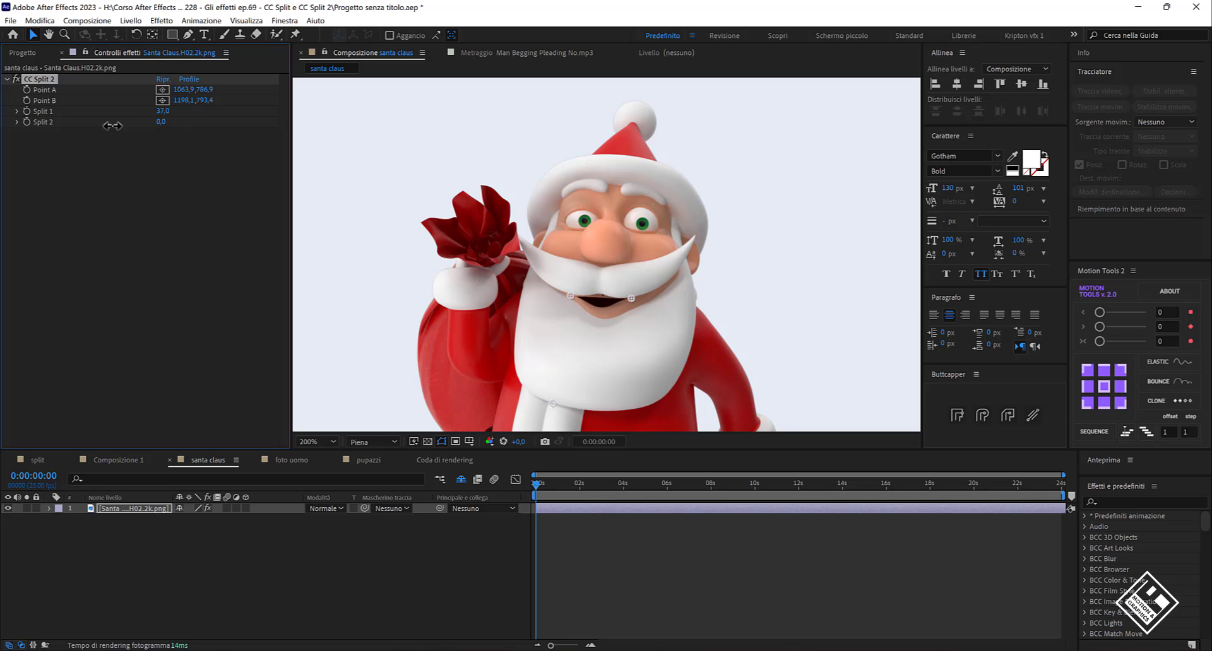
Add SANTAC~1.MP3 to the santa claus composition above the Santa image and convert its audio to keyframes
{"action": "left_click", "coordinate": [21, 53]}
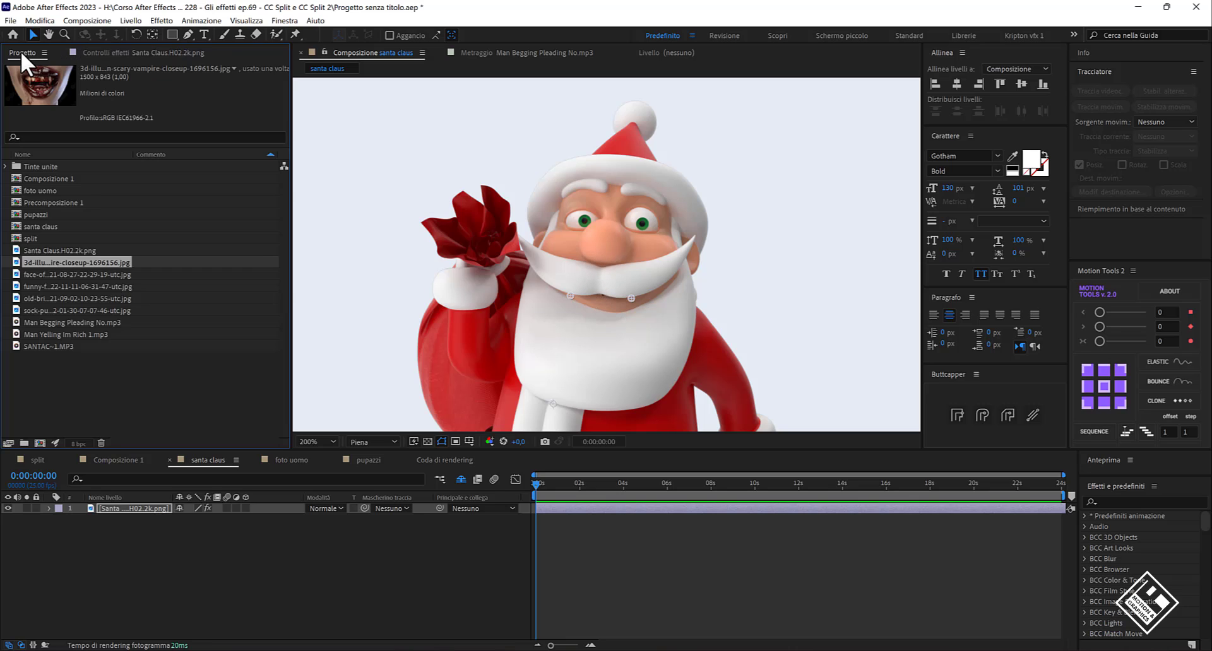
{"action": "left_click_drag", "start_coordinate": [52, 346], "coordinate": [151, 526]}
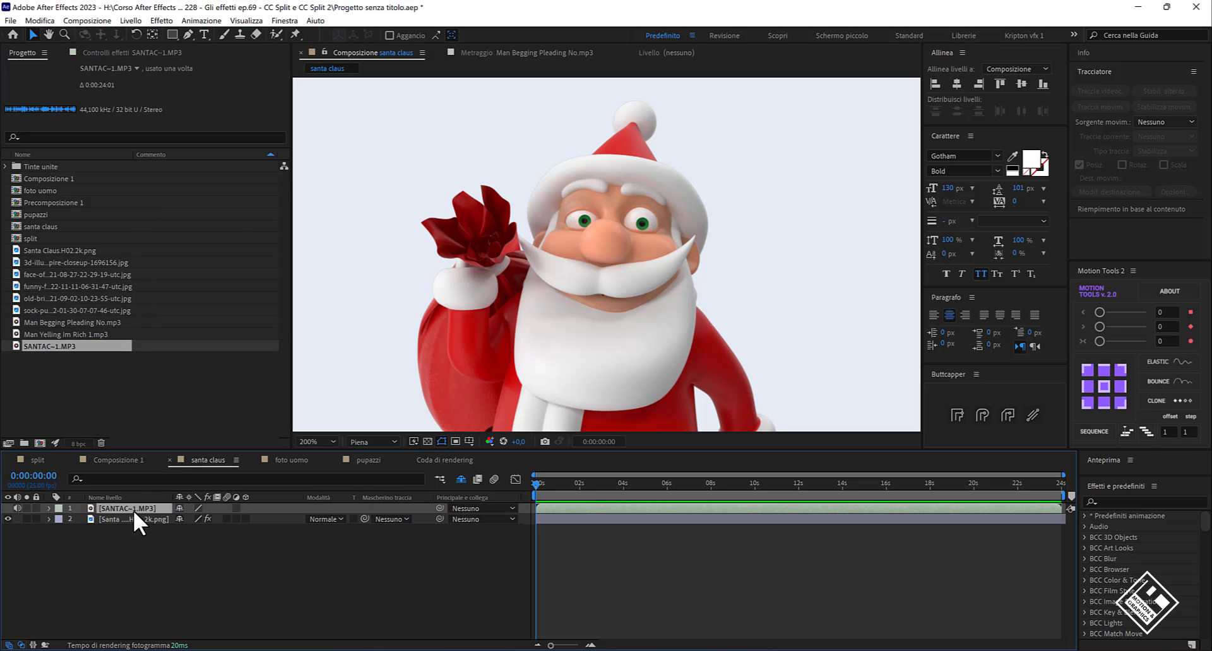
{"action": "right_click", "coordinate": [131, 506]}
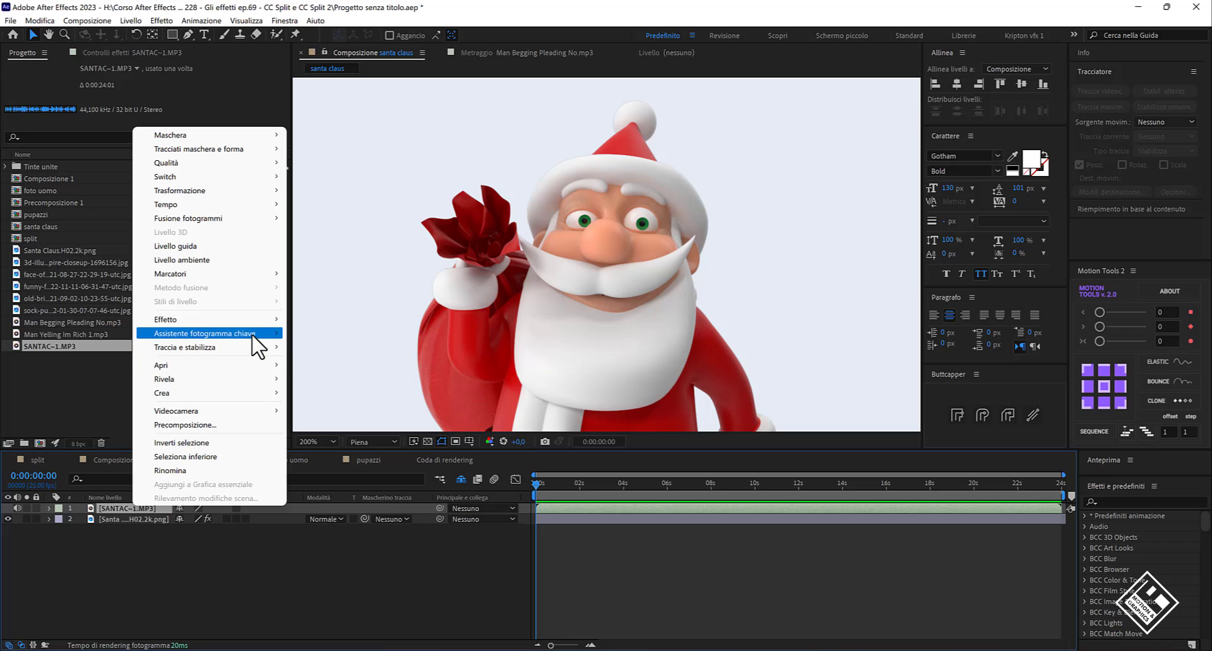
{"action": "mouse_move", "coordinate": [253, 336]}
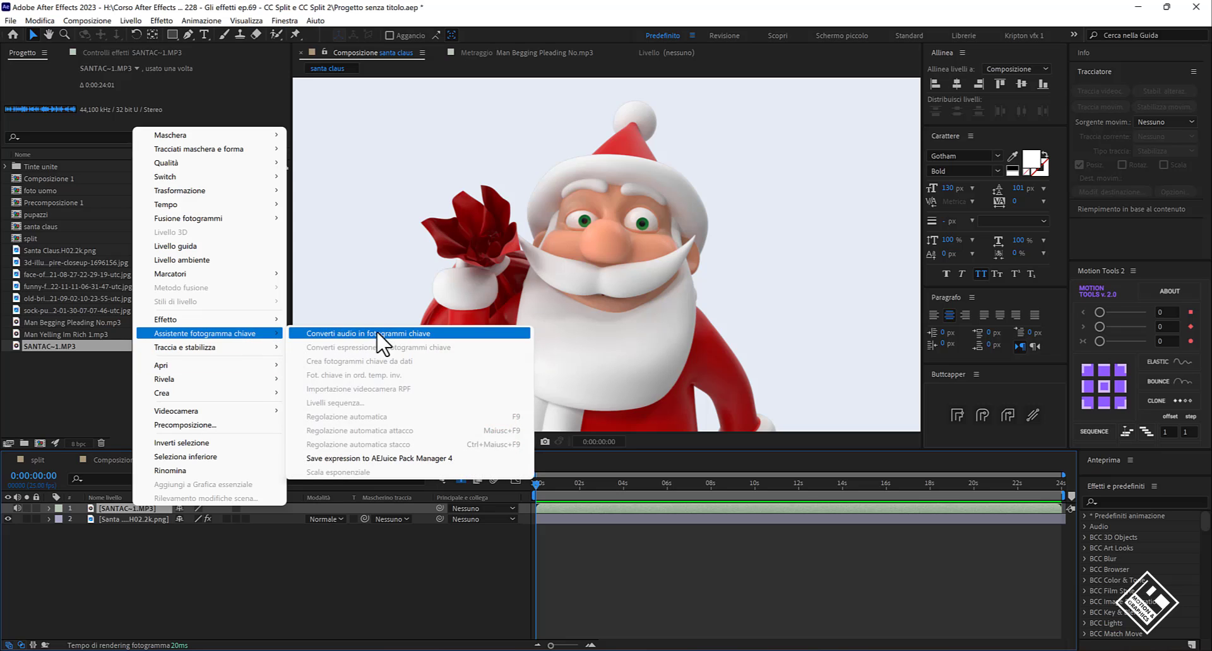
{"action": "left_click", "coordinate": [403, 333]}
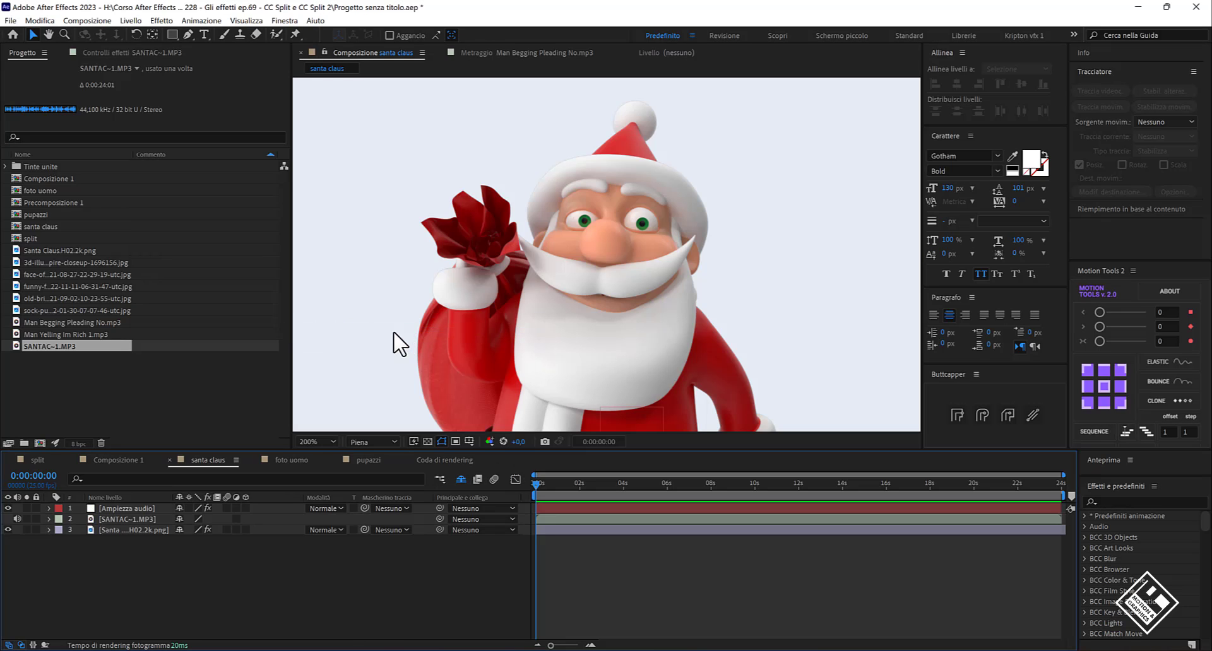
Examine the channel effects on the Ampiezza audio layer and the individual slider keyframes of Entrambi i canali
{"action": "left_click", "coordinate": [124, 507]}
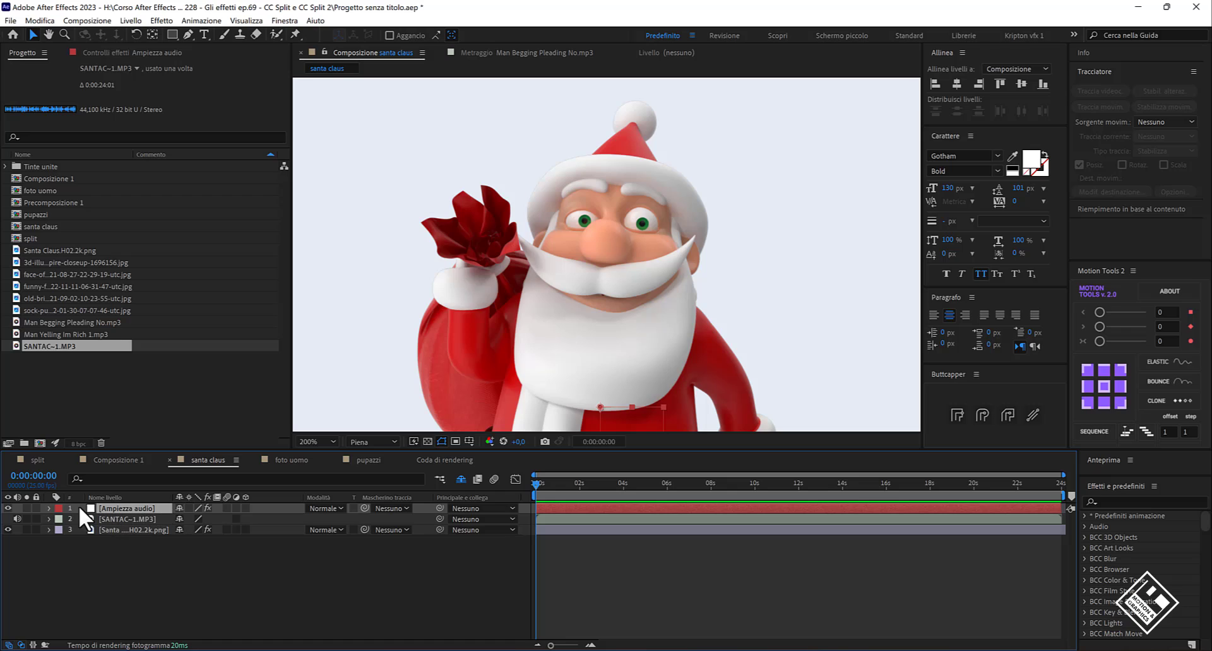
{"action": "left_click", "coordinate": [49, 509]}
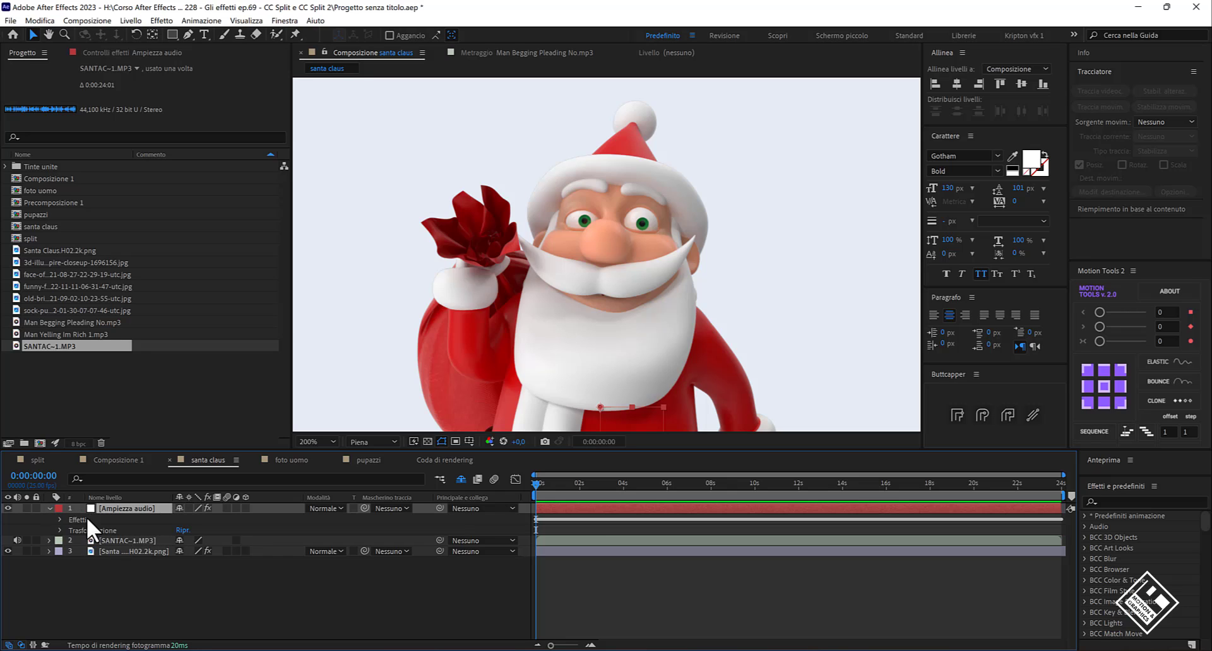
{"action": "left_click", "coordinate": [60, 519]}
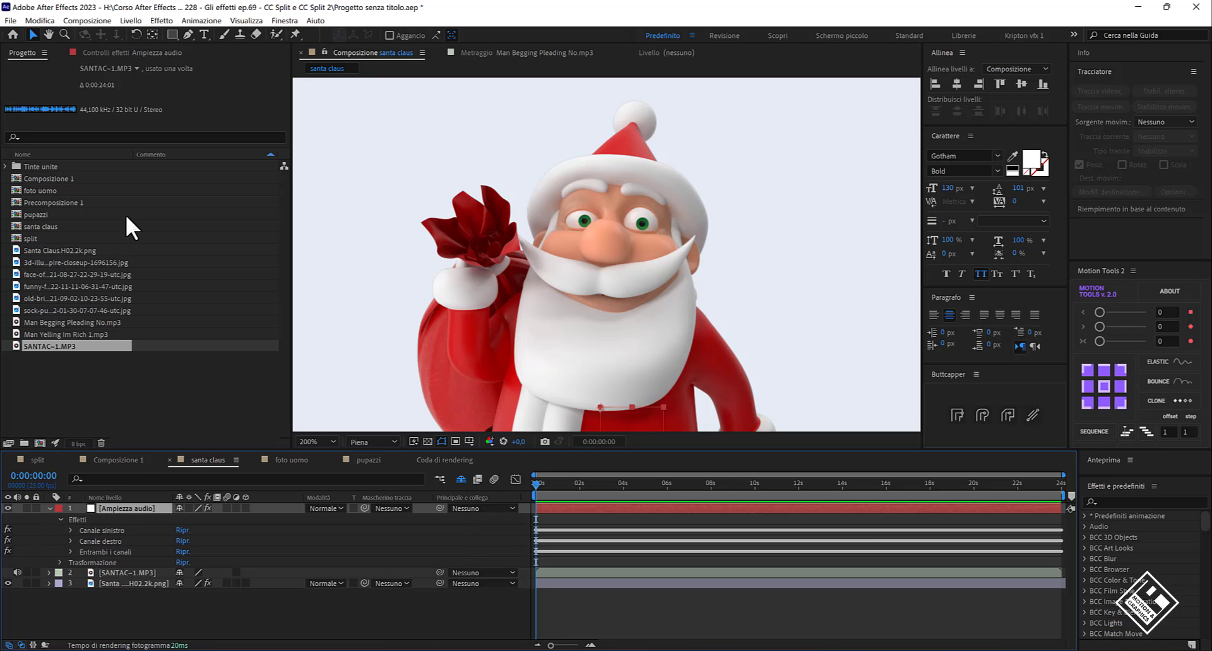
{"action": "left_click", "coordinate": [138, 53]}
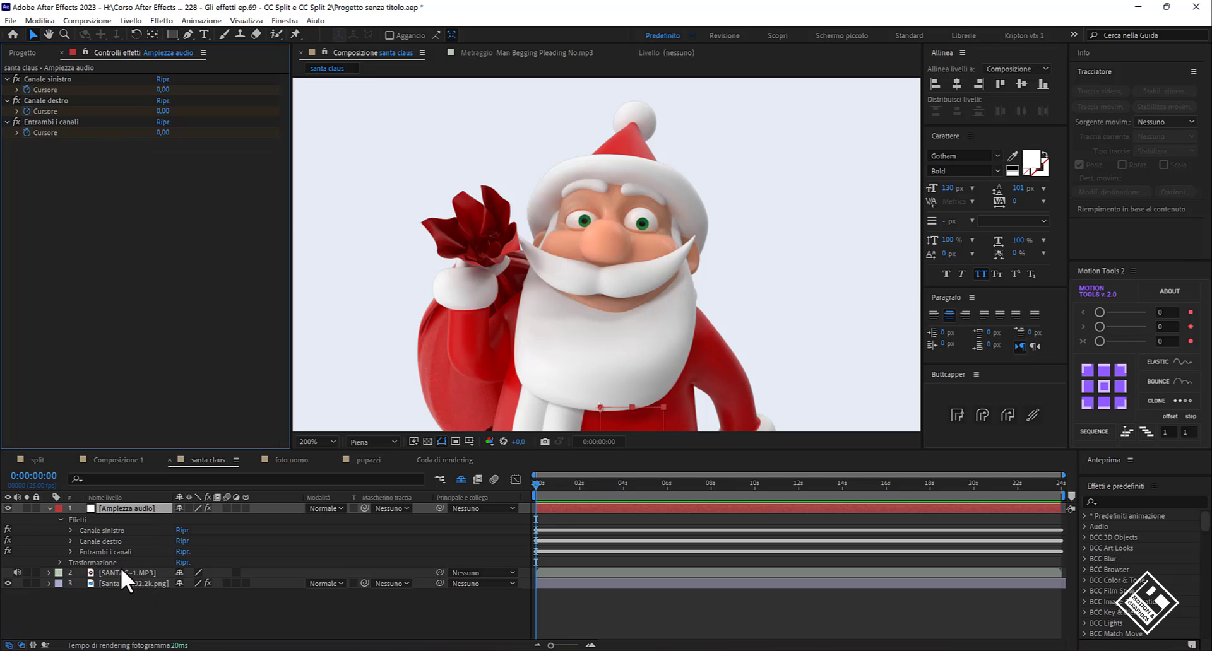
{"action": "left_click", "coordinate": [68, 552]}
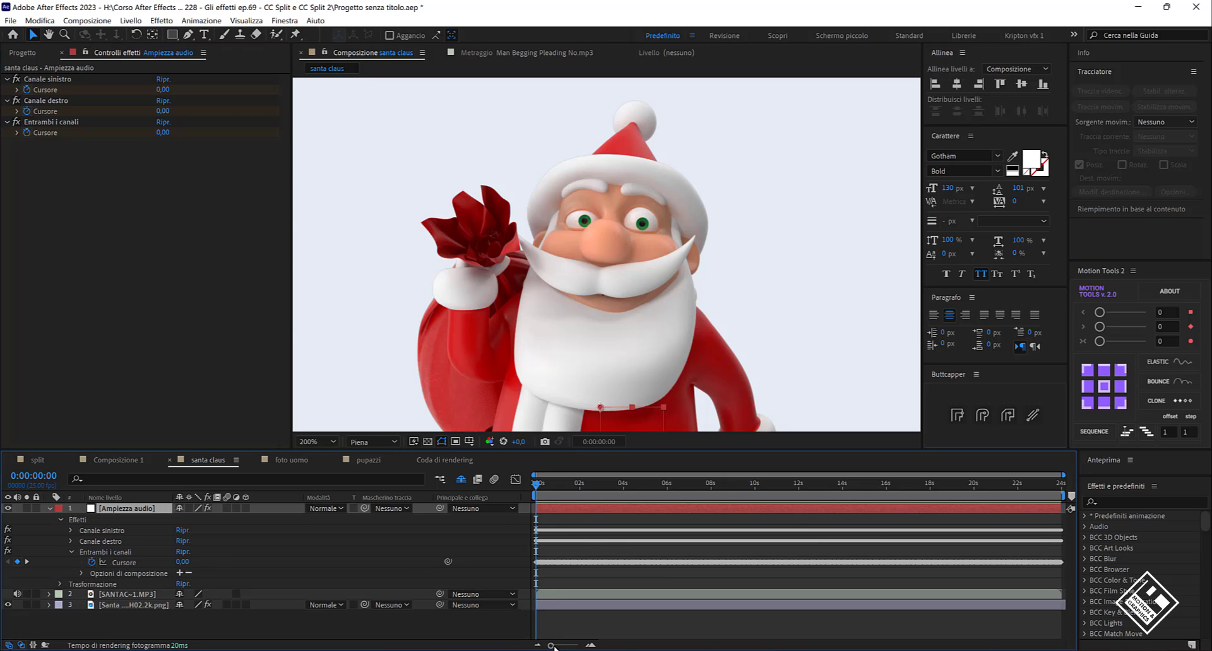
{"action": "left_click_drag", "start_coordinate": [551, 646], "coordinate": [574, 647]}
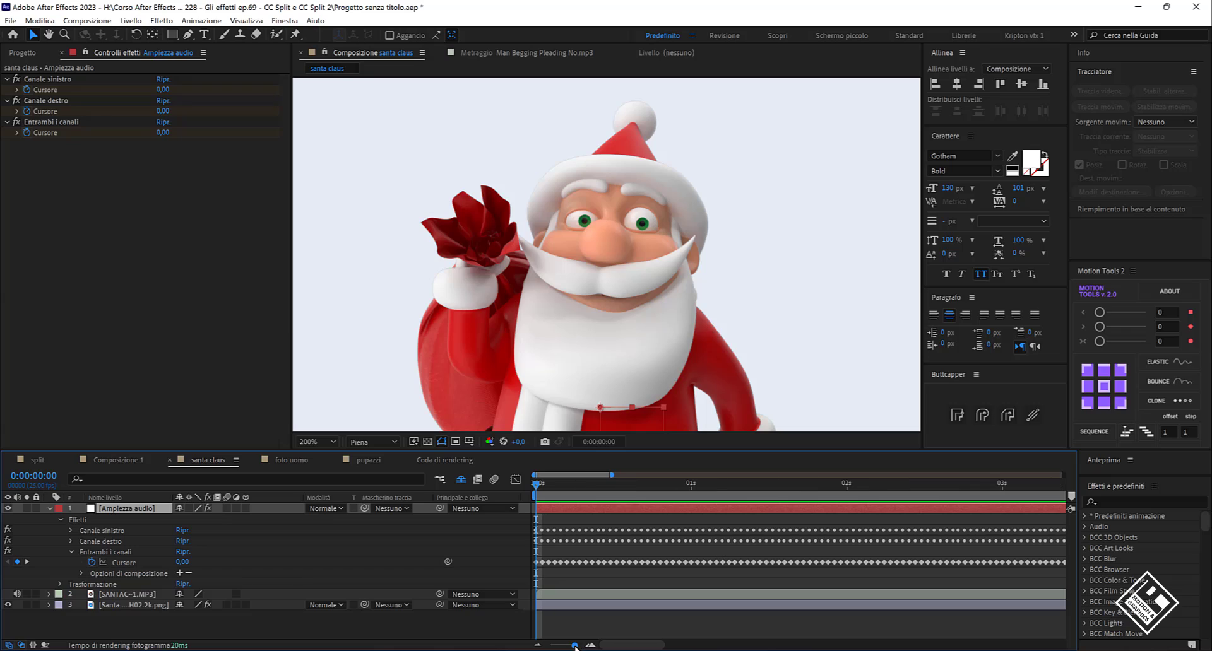
Inspect the waveform of the SANTAC~1.MP3 layer against the amplitude keyframes, and collapse the layer again
{"action": "left_click", "coordinate": [49, 594]}
{"action": "left_click", "coordinate": [60, 606]}
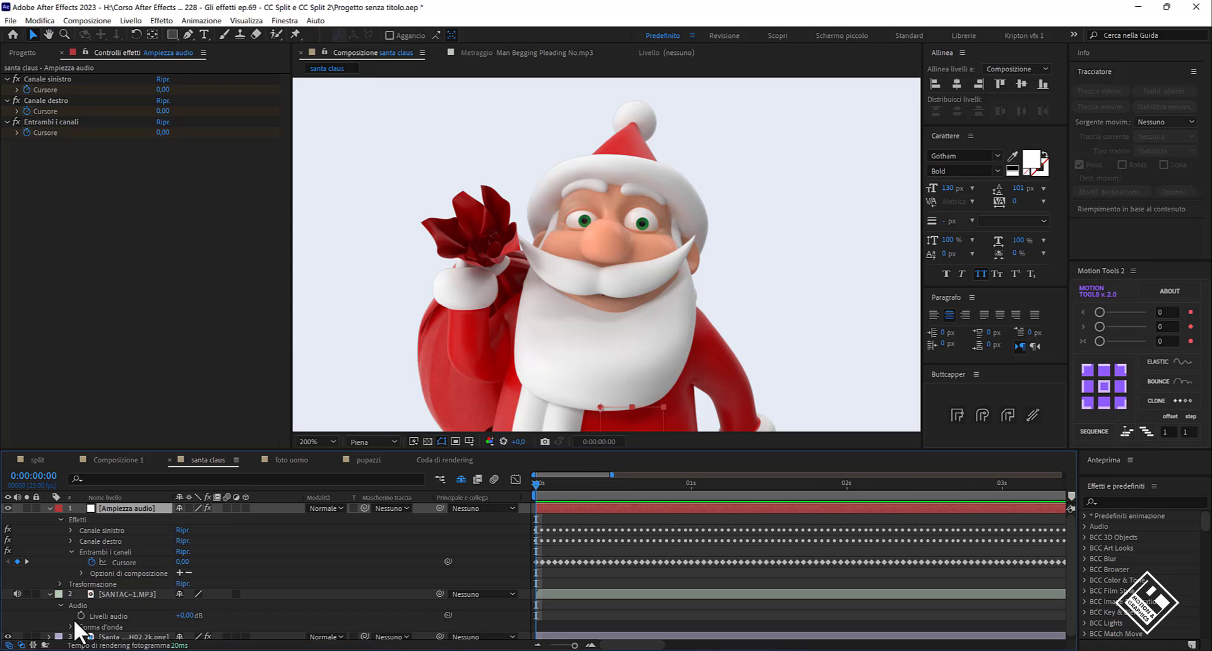
{"action": "left_click", "coordinate": [71, 627]}
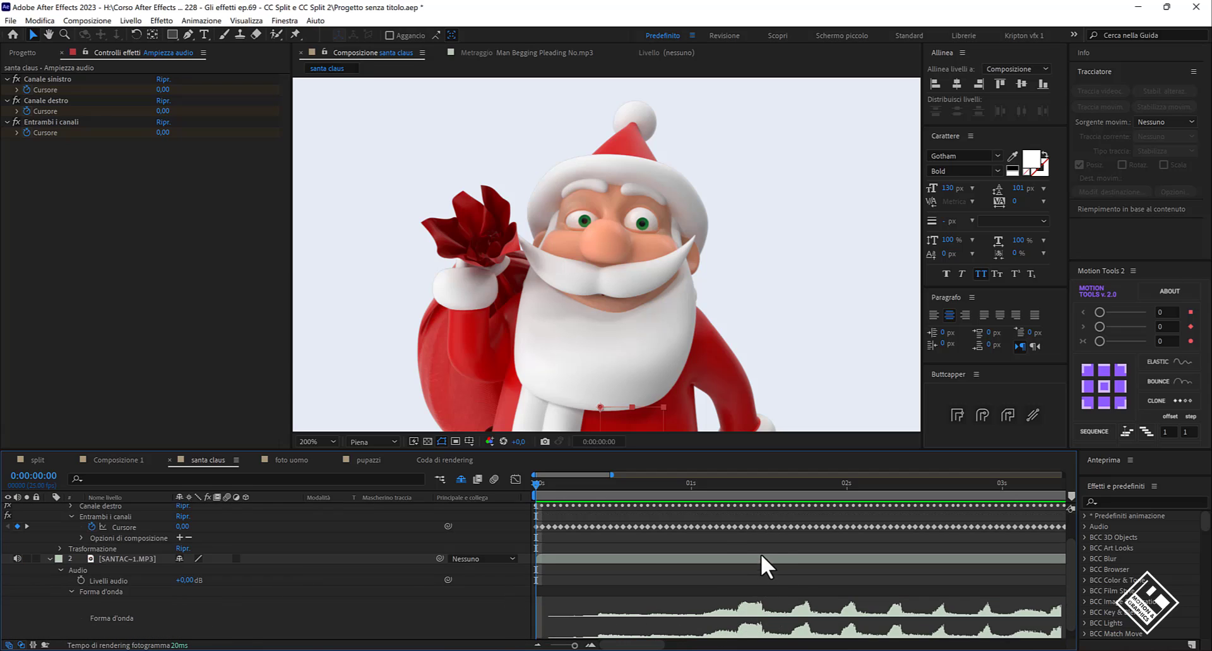
{"action": "mouse_move", "coordinate": [533, 483]}
{"action": "left_mouse_down"}
{"action": "mouse_move", "coordinate": [859, 515]}
{"action": "mouse_move", "coordinate": [535, 500]}
{"action": "left_mouse_up"}
{"action": "scroll", "coordinate": [56, 563], "scroll_direction": "down", "scroll_amount": 1}
{"action": "left_click", "coordinate": [49, 548]}
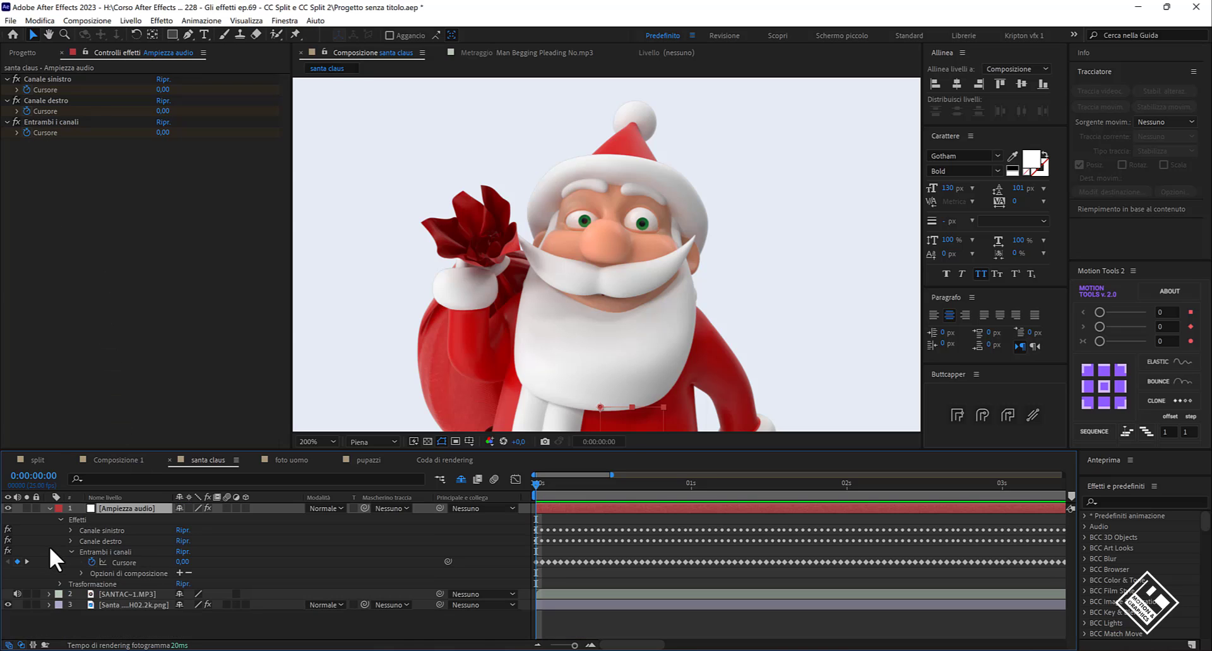
Delete the Canale sinistro and Canale destro effects from the Ampiezza audio layer
{"action": "left_click", "coordinate": [112, 531]}
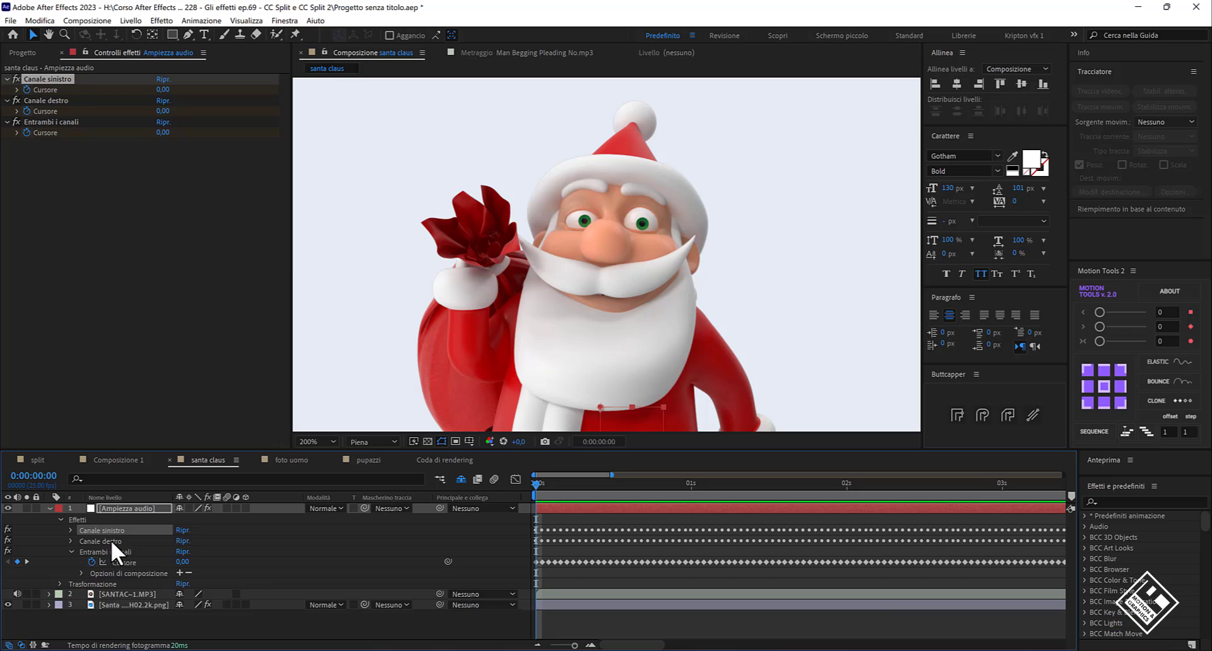
{"action": "left_click", "coordinate": [111, 541], "text": "shift"}
{"action": "key", "text": "Delete"}
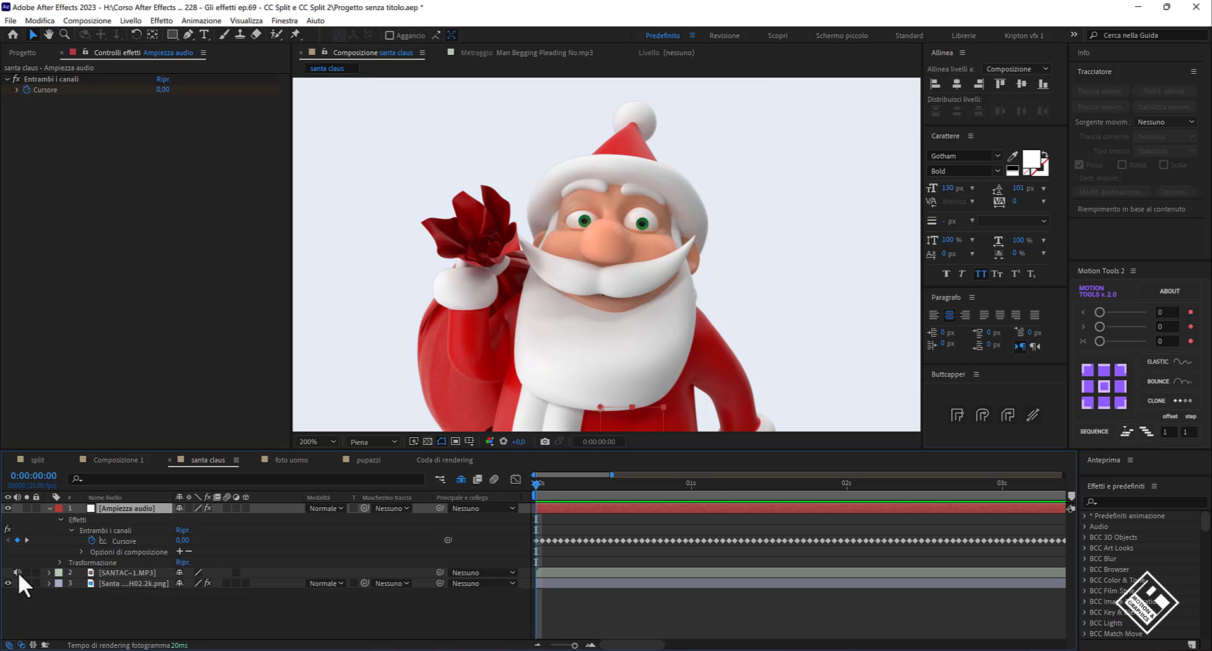
Link Split 1 of Santa's CC Split 2 by expression to the Entrambi i canali slider on the Ampiezza audio layer
{"action": "left_click", "coordinate": [48, 583]}
{"action": "left_click", "coordinate": [70, 605]}
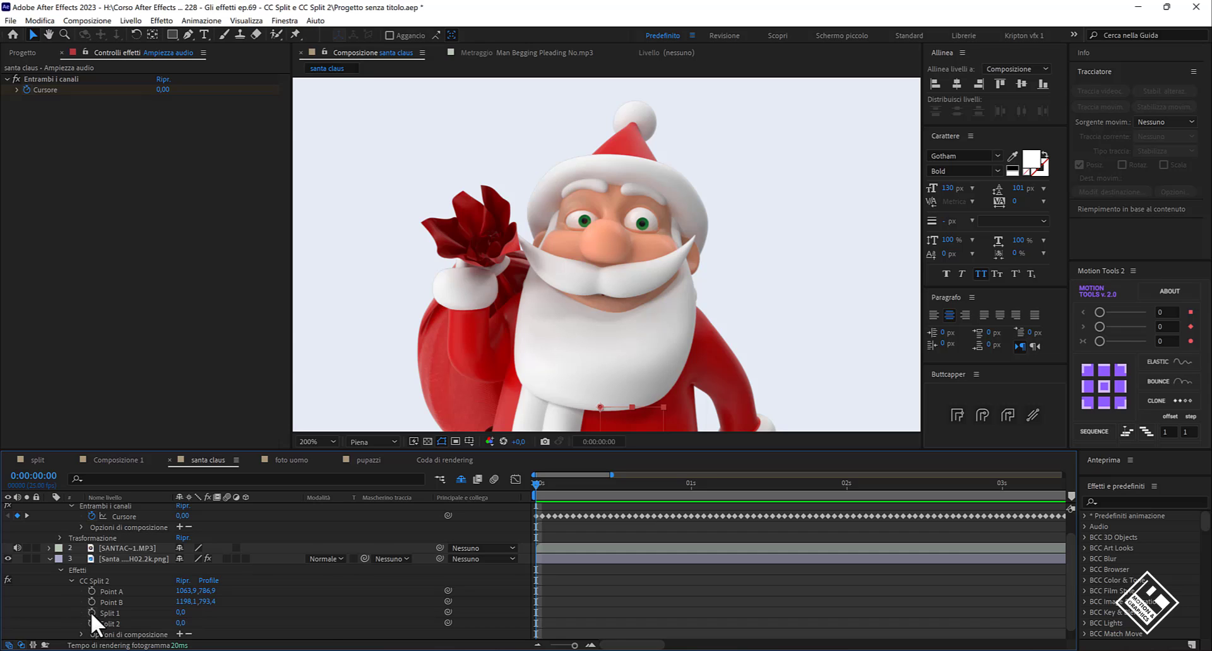
{"action": "left_click", "coordinate": [90, 611], "text": "alt"}
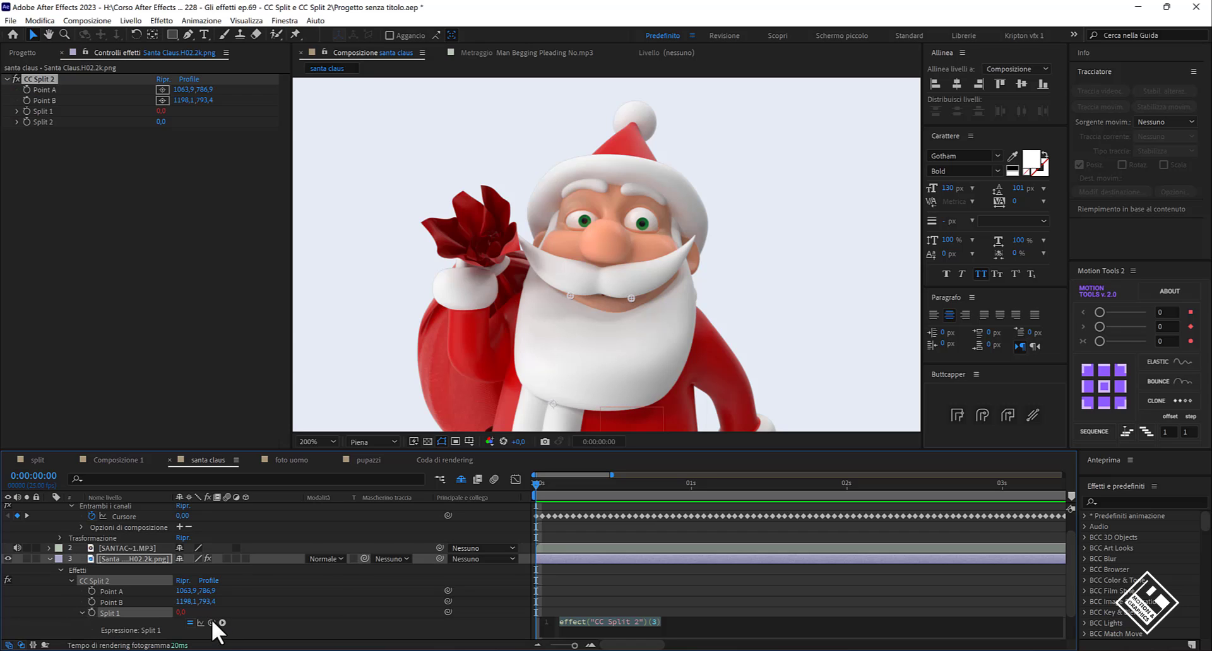
{"action": "left_click_drag", "start_coordinate": [210, 621], "coordinate": [123, 513]}
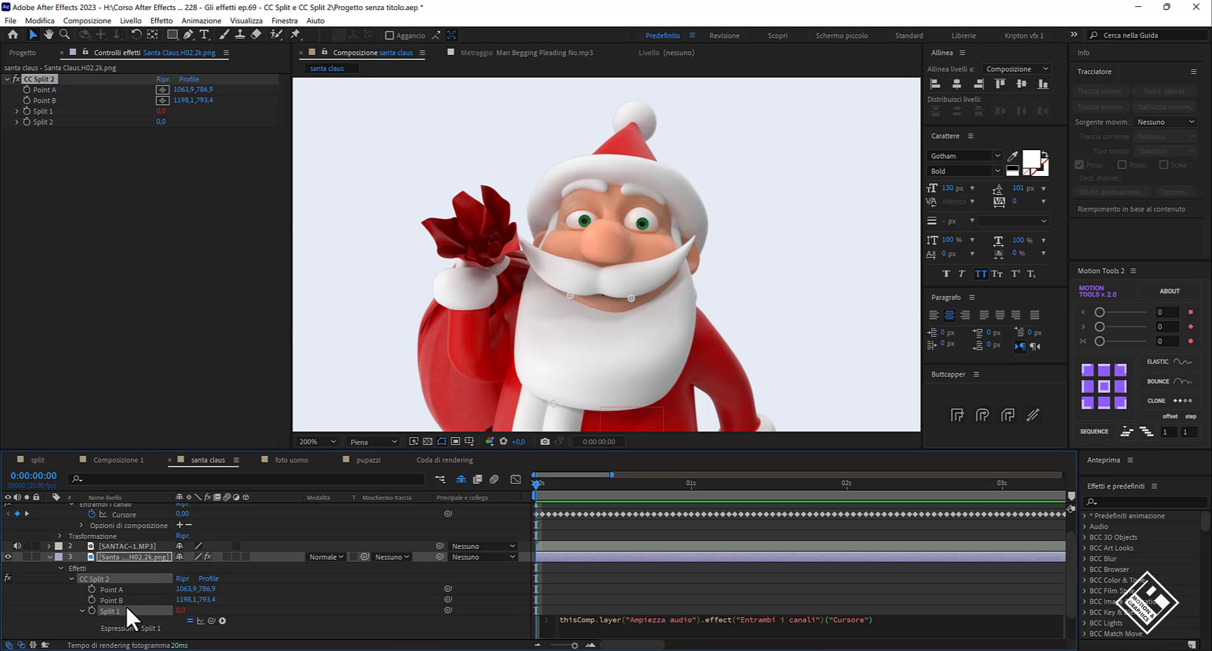
Link Santa's Split 2 by expression to the same Entrambi i canali slider and apply the expression
{"action": "scroll", "coordinate": [126, 606], "scroll_direction": "down", "scroll_amount": 1}
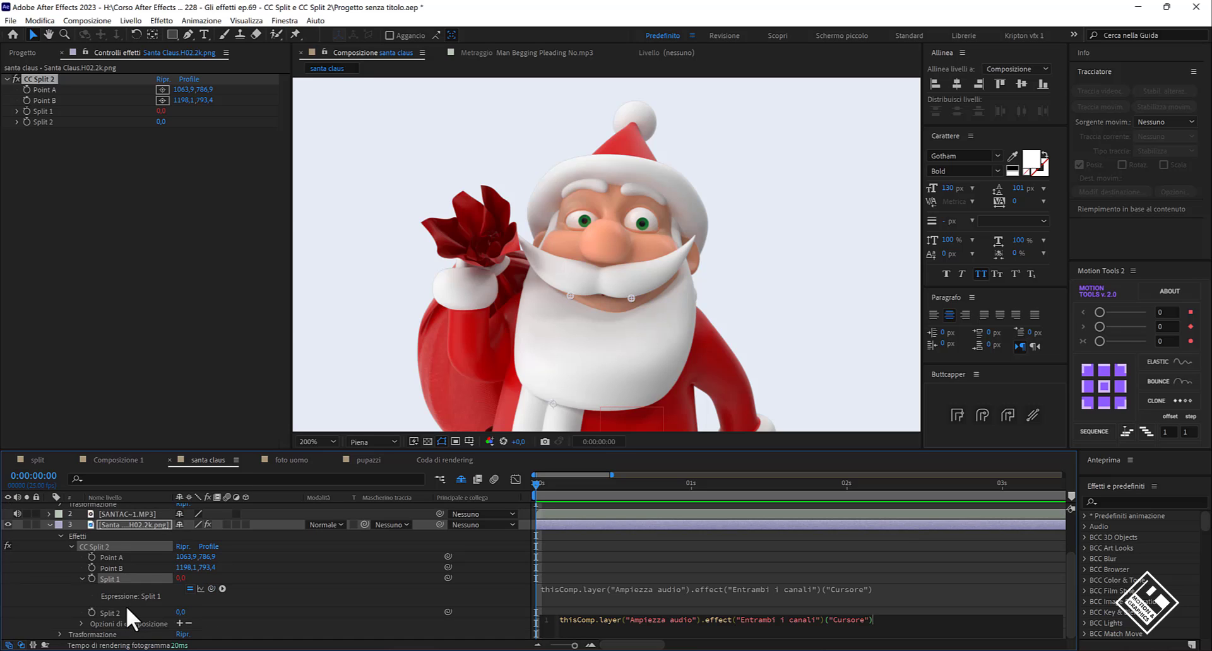
{"action": "left_click", "coordinate": [91, 611], "text": "alt"}
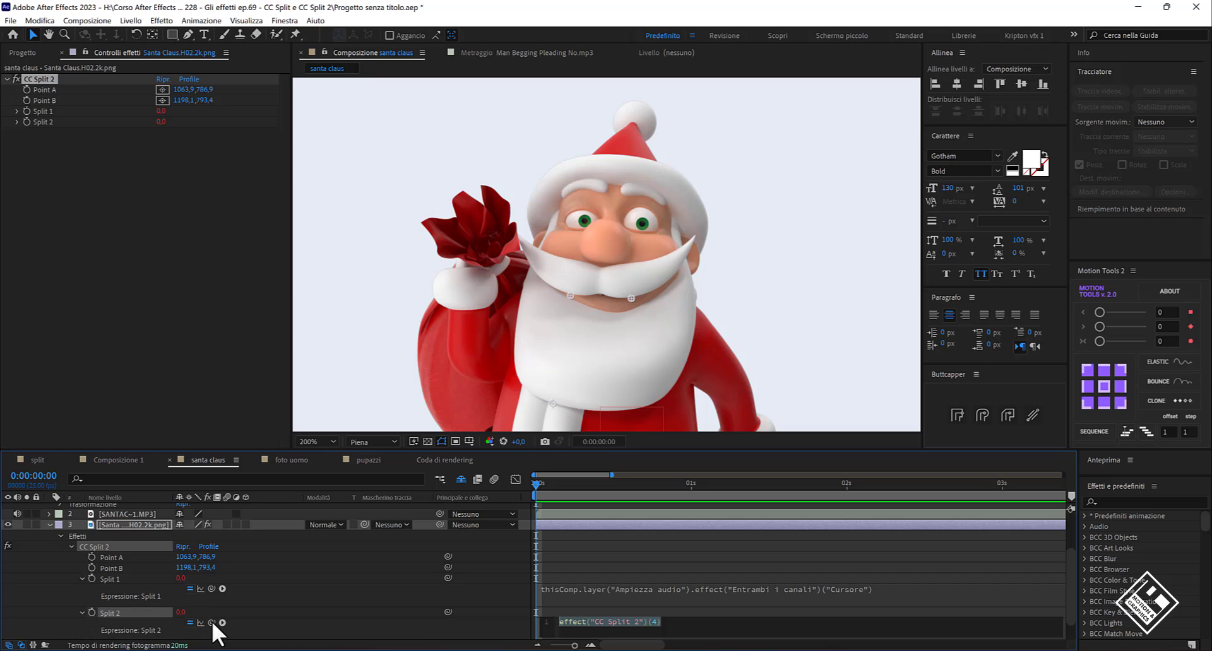
{"action": "left_click_drag", "start_coordinate": [212, 622], "coordinate": [119, 539]}
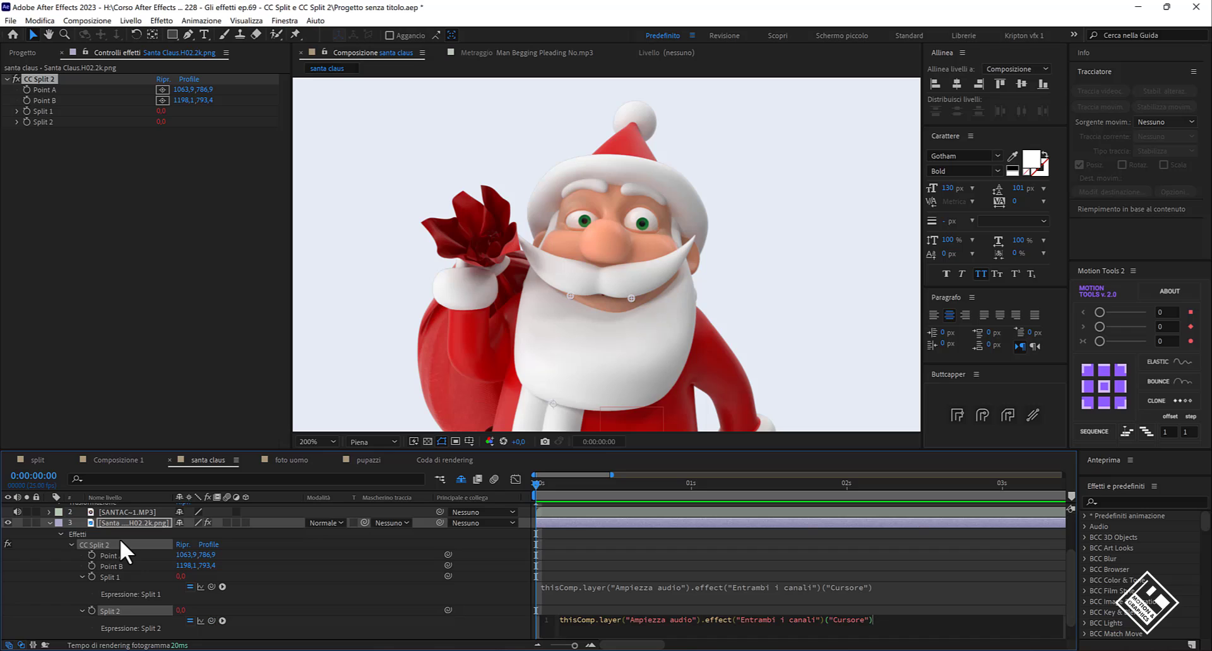
{"action": "left_click", "coordinate": [485, 616]}
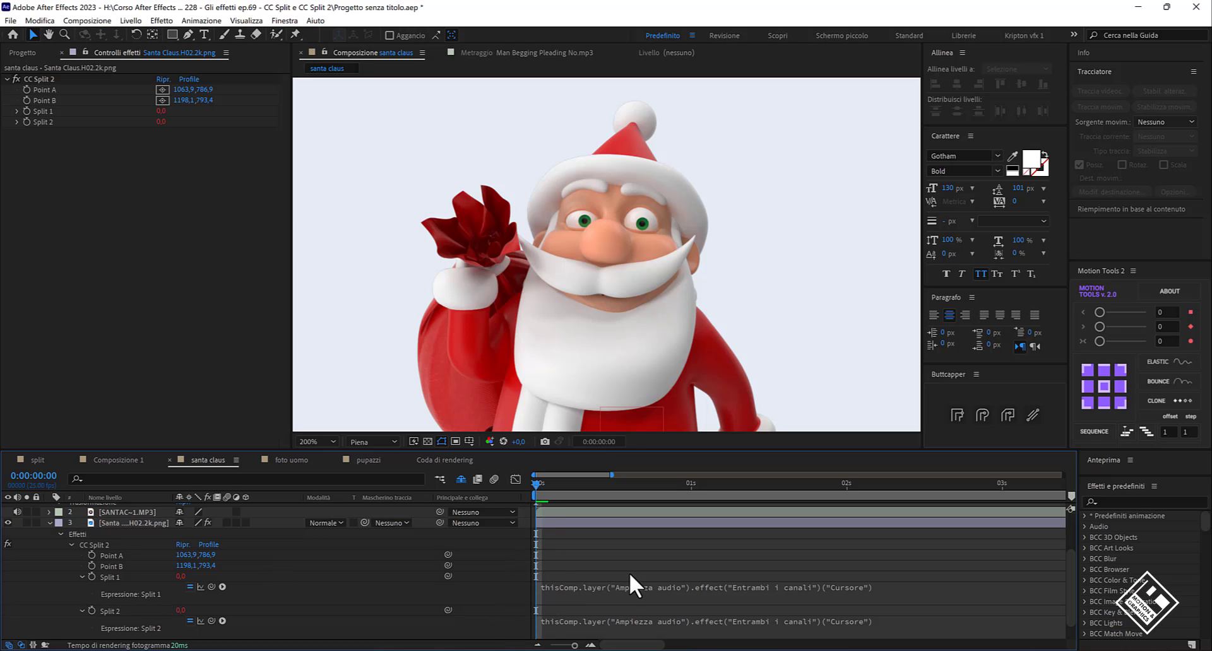
Preview the talking Santa and examine his mouth up close at 0:00:09:03
{"action": "key", "text": "space"}
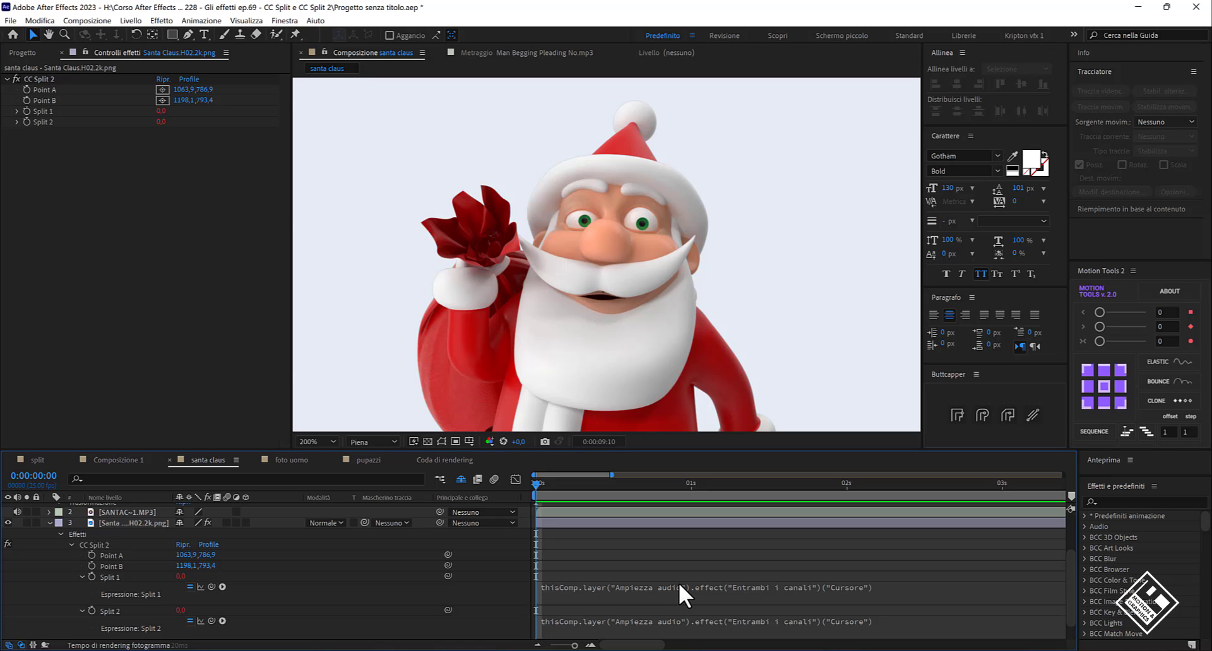
{"action": "key", "text": "space"}
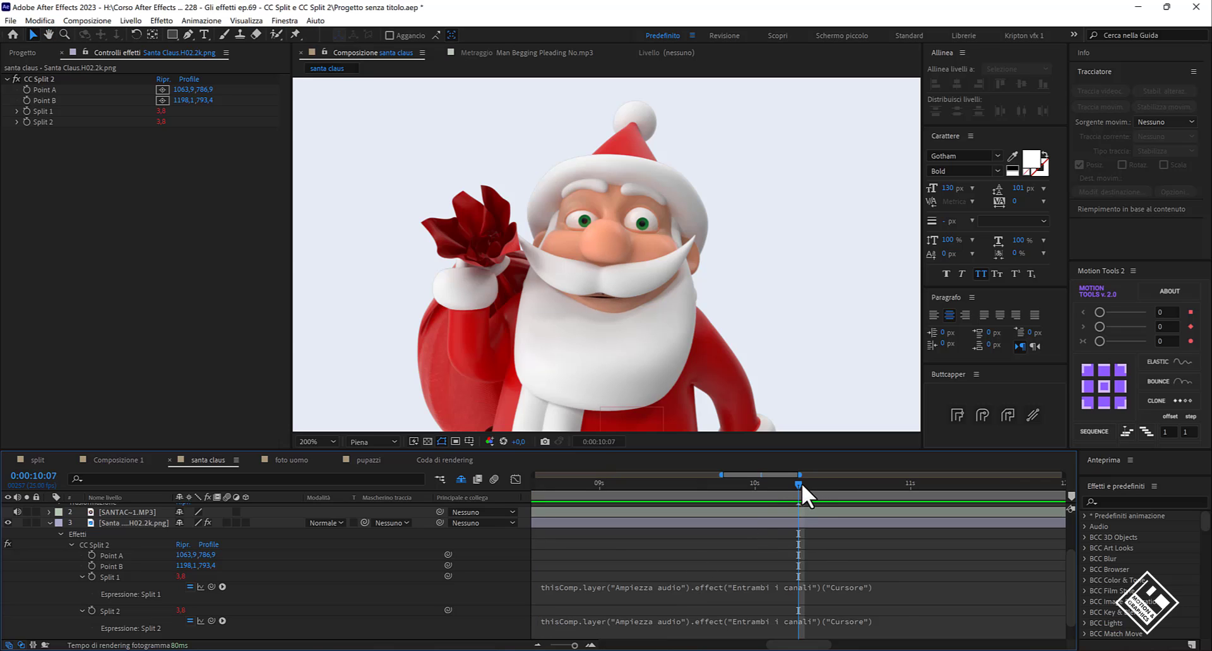
{"action": "left_click_drag", "start_coordinate": [796, 482], "coordinate": [619, 484]}
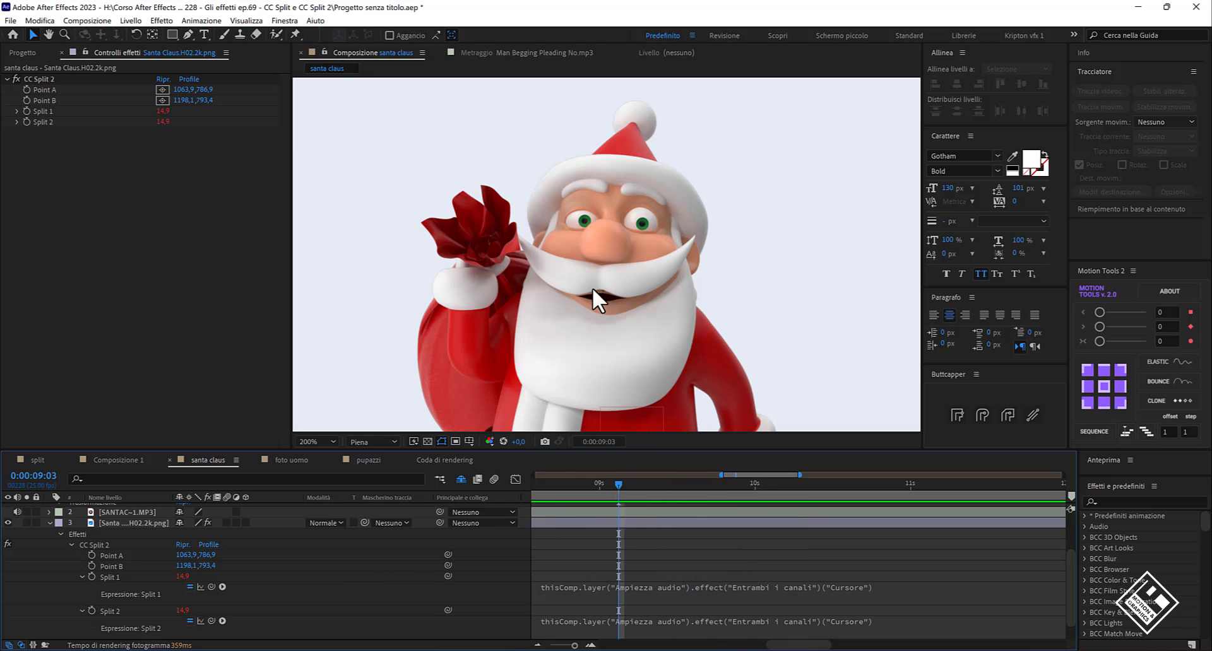
{"action": "key", "text": "period"}
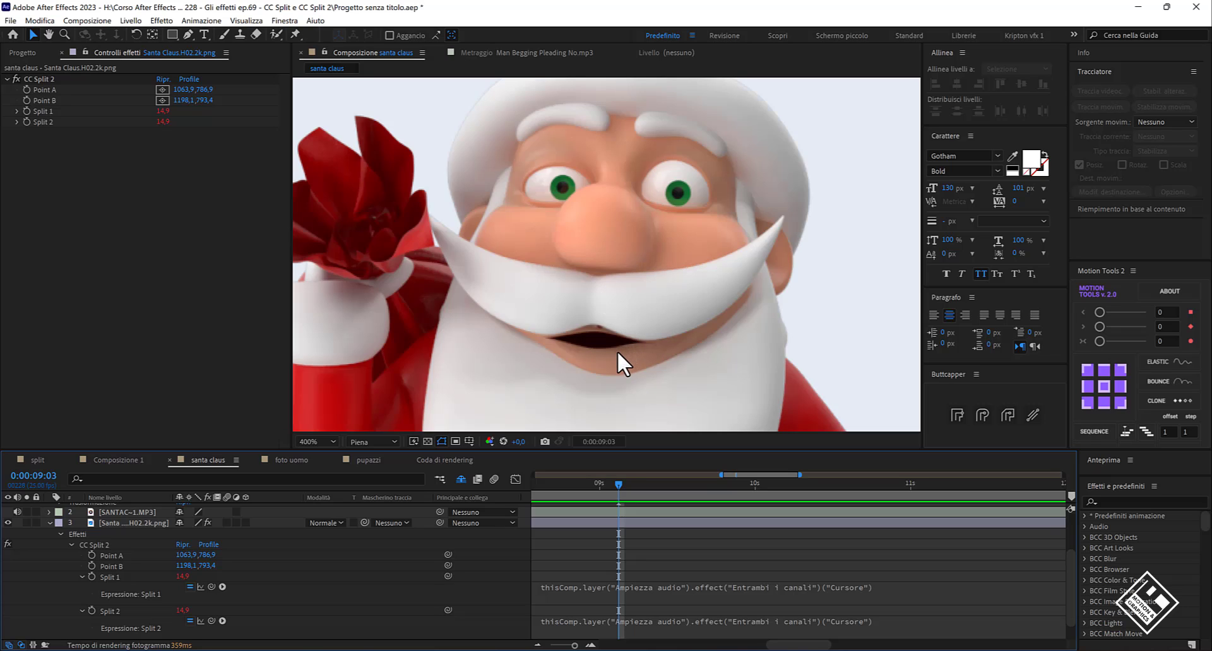
{"action": "left_click_drag", "start_coordinate": [617, 366], "coordinate": [633, 339]}
{"action": "key", "text": "comma"}
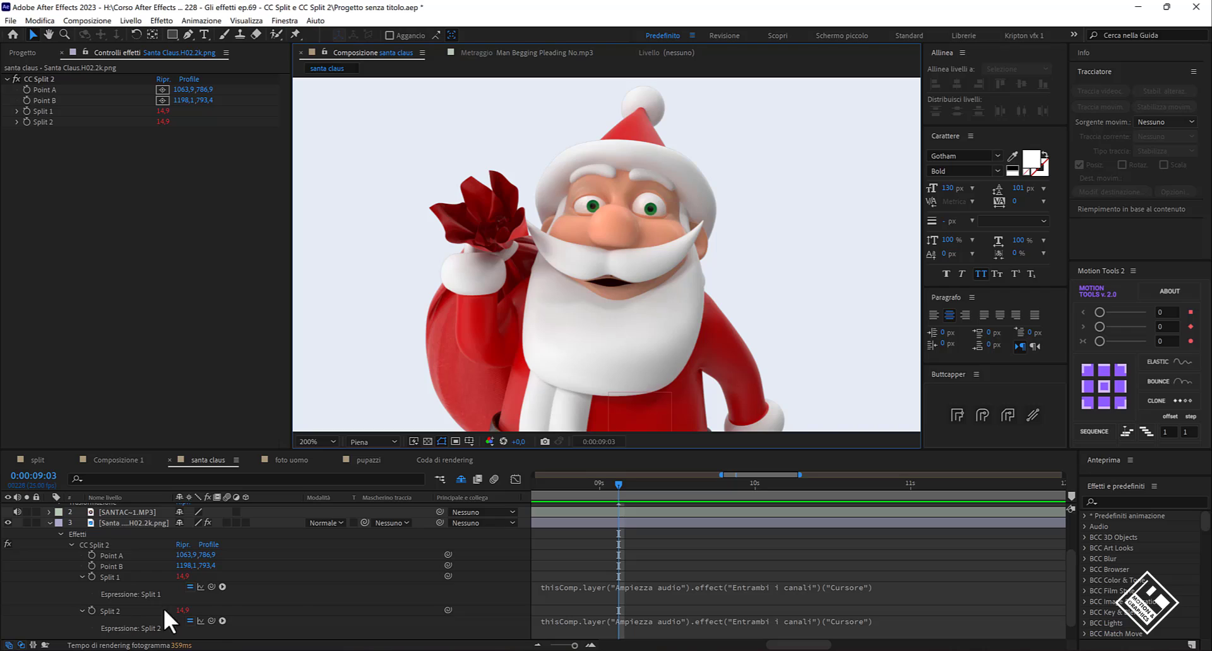
Subtract 5 from the audio slider value in the Split 2 expression
{"action": "left_click", "coordinate": [879, 628]}
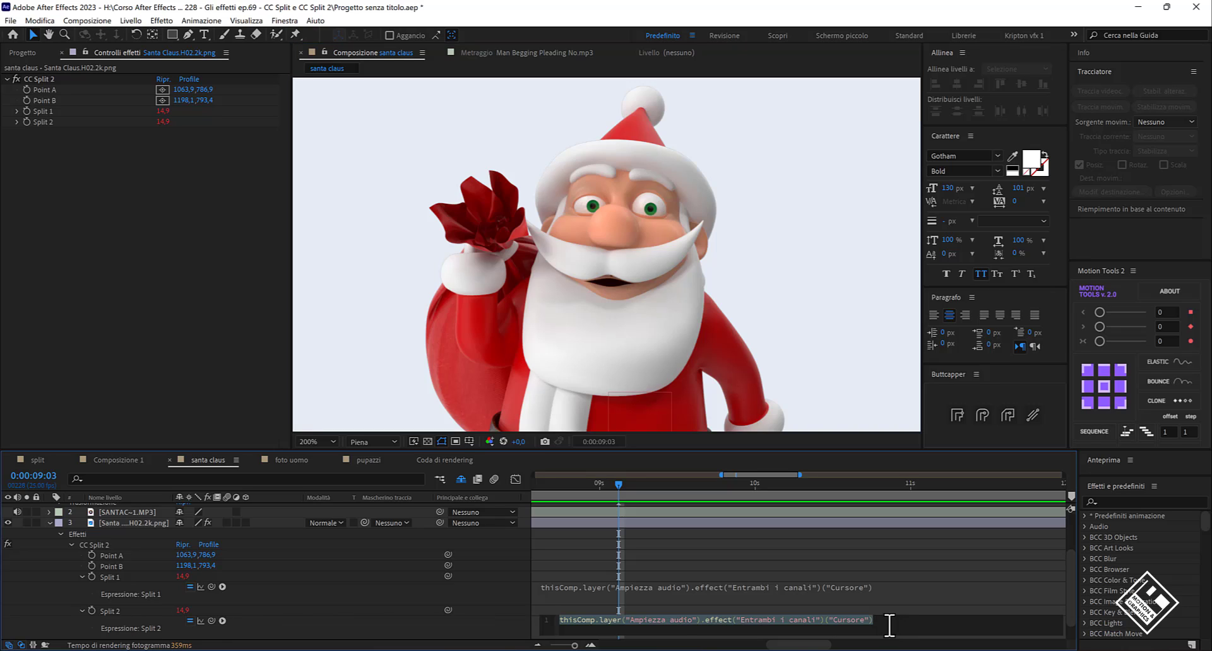
{"action": "type", "text": "-5"}
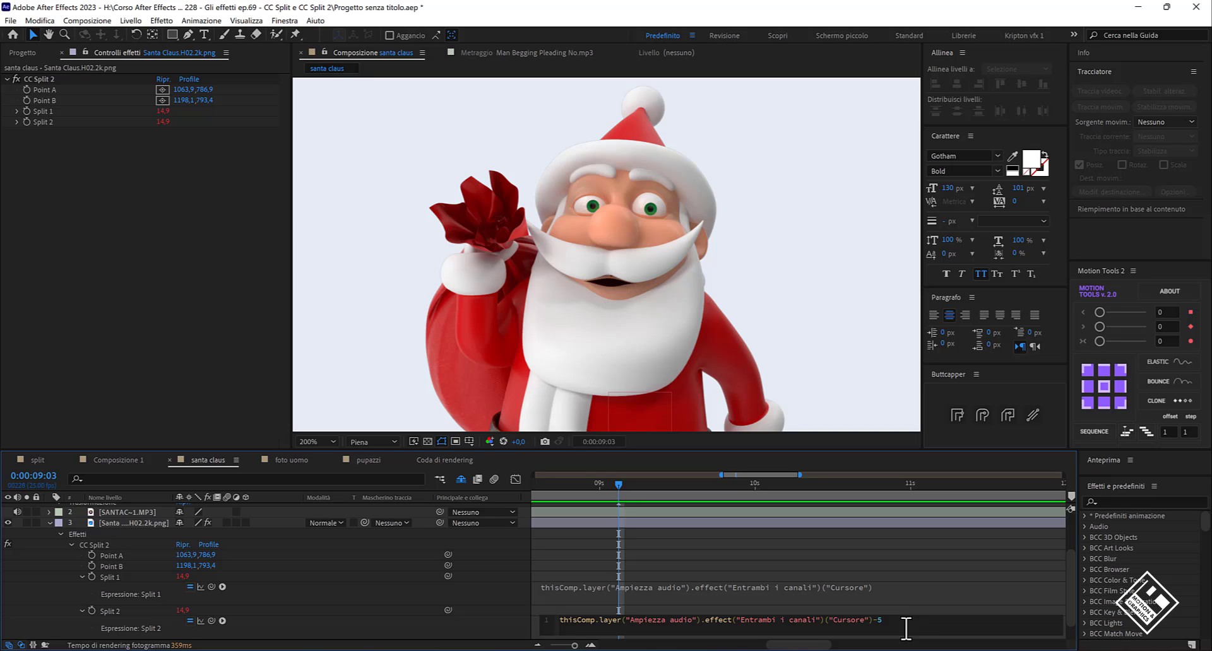
{"action": "left_click", "coordinate": [502, 619]}
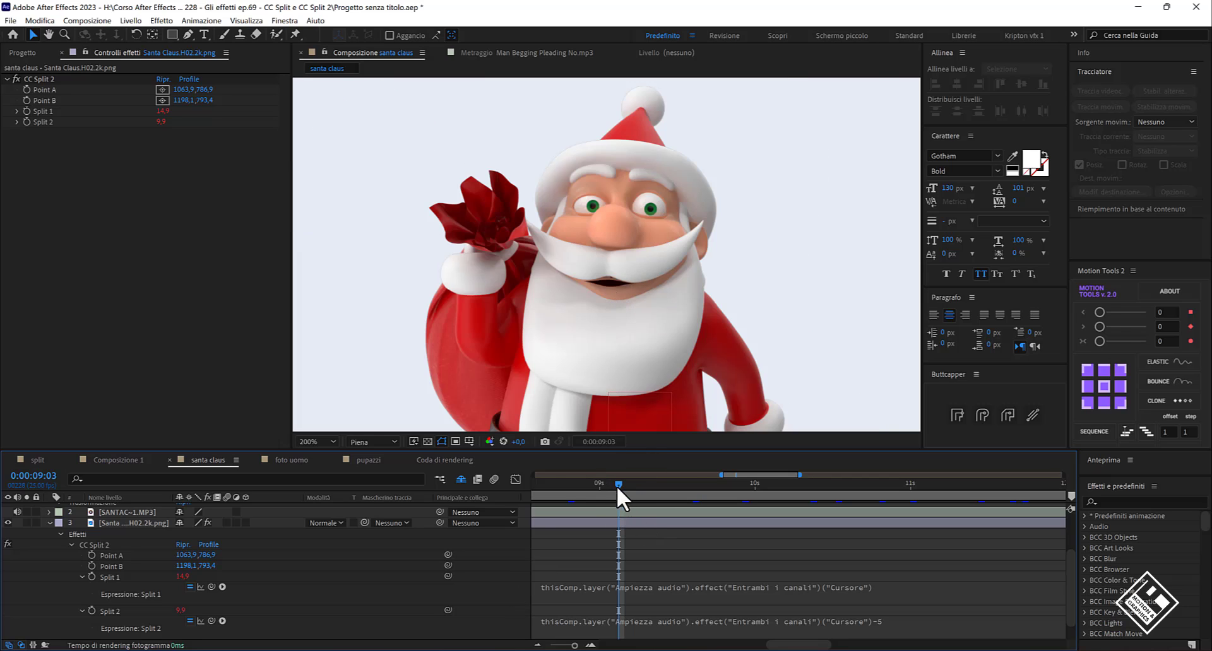
Check Santa's mouth movement at earlier points of the timeline, including 0:00:04:02
{"action": "left_click_drag", "start_coordinate": [617, 487], "coordinate": [503, 486]}
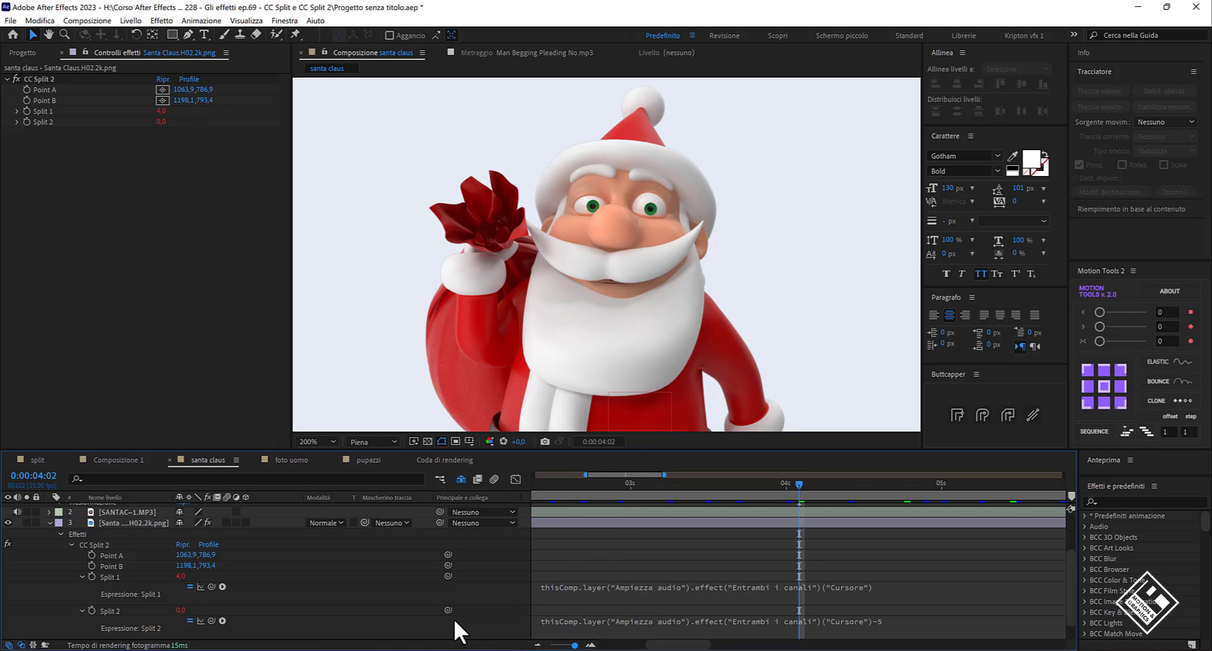
{"action": "left_click", "coordinate": [538, 646]}
{"action": "left_click", "coordinate": [626, 484]}
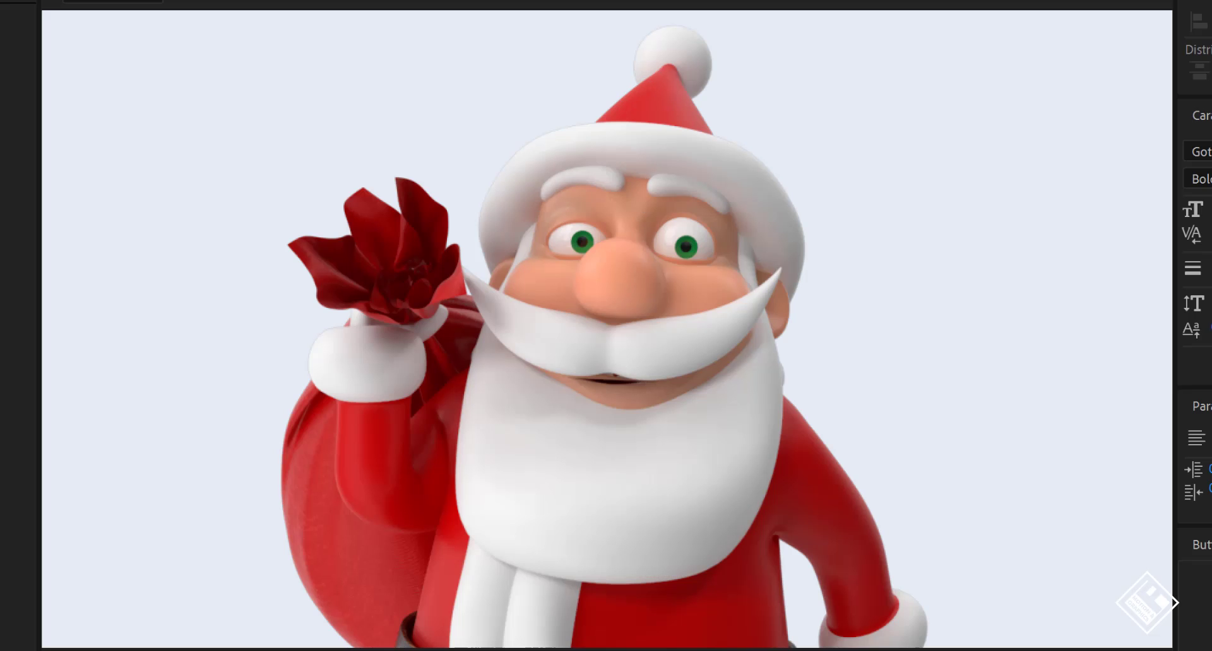